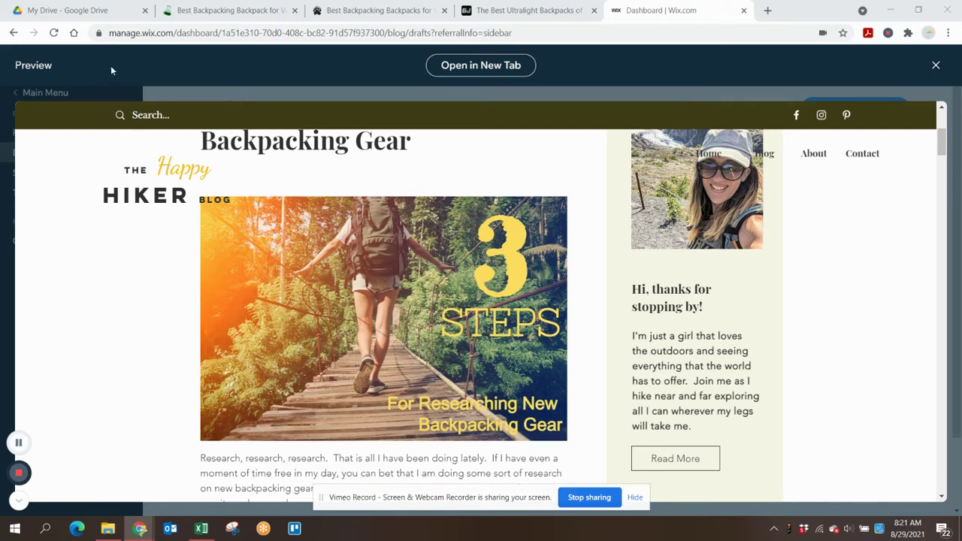
Switch to Google Drive and create a new blank Google Sheets spreadsheet.
{"action": "left_click", "coordinate": [67, 10]}
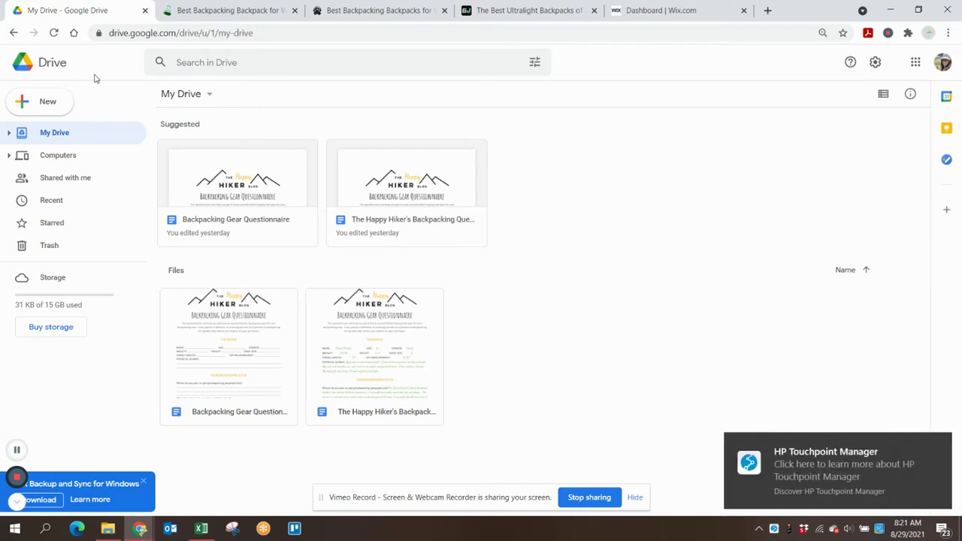
{"action": "left_click", "coordinate": [45, 105]}
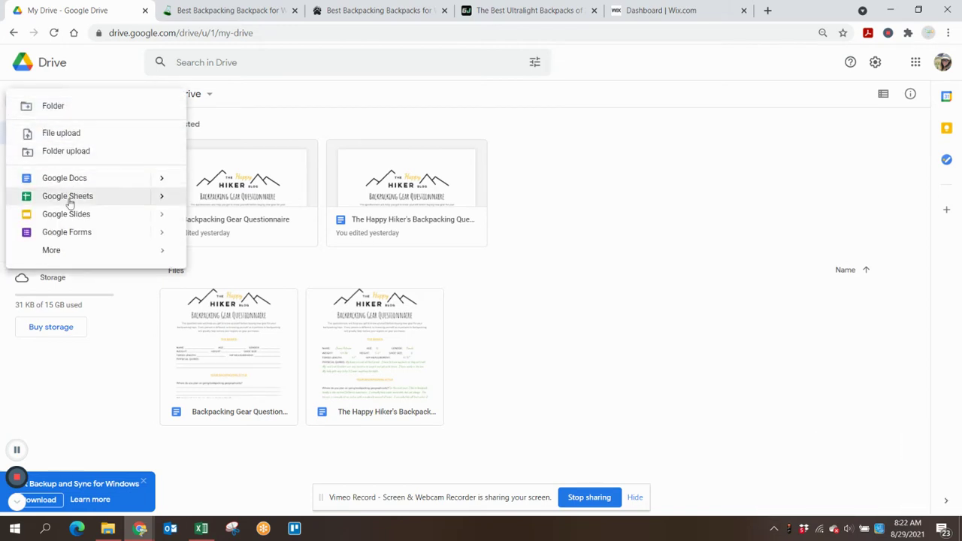
{"action": "left_click", "coordinate": [67, 197]}
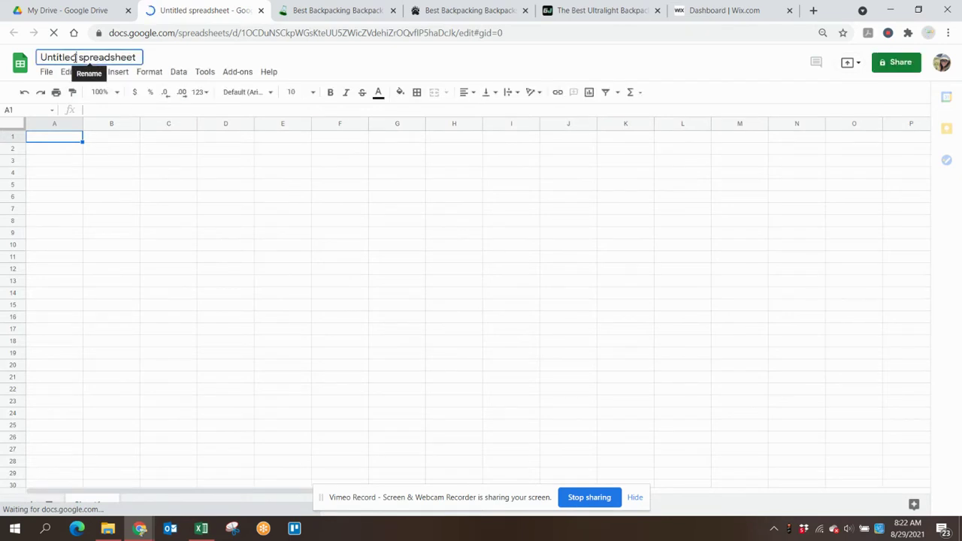
Rename the untitled spreadsheet as "Backpack Research Spreadsheet".
{"action": "left_click", "coordinate": [76, 58]}
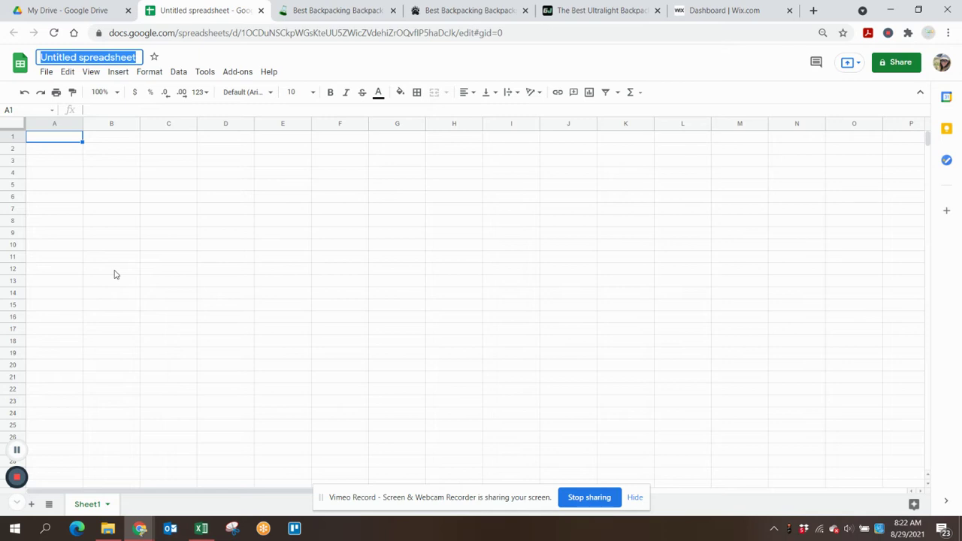
{"action": "type", "text": "Backpack"}
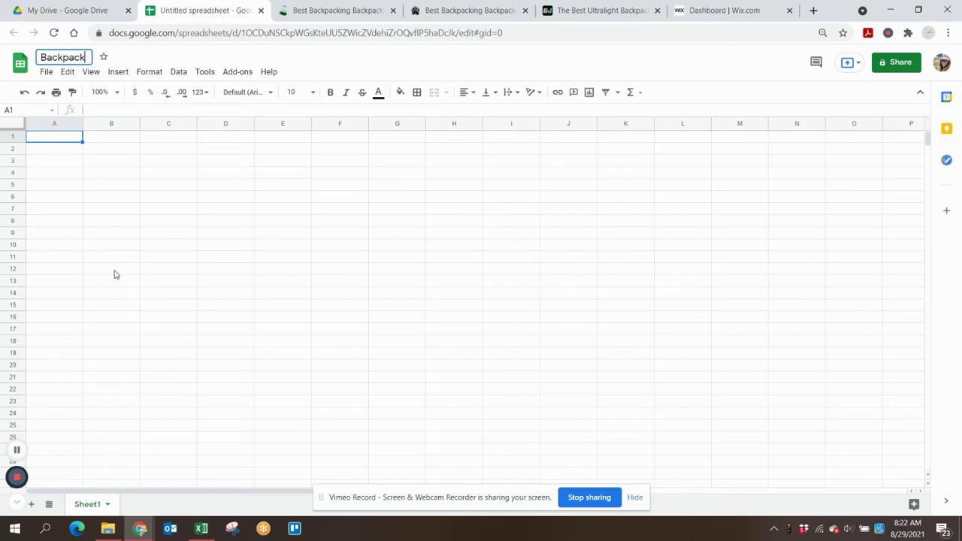
{"action": "type", "text": " Research S"}
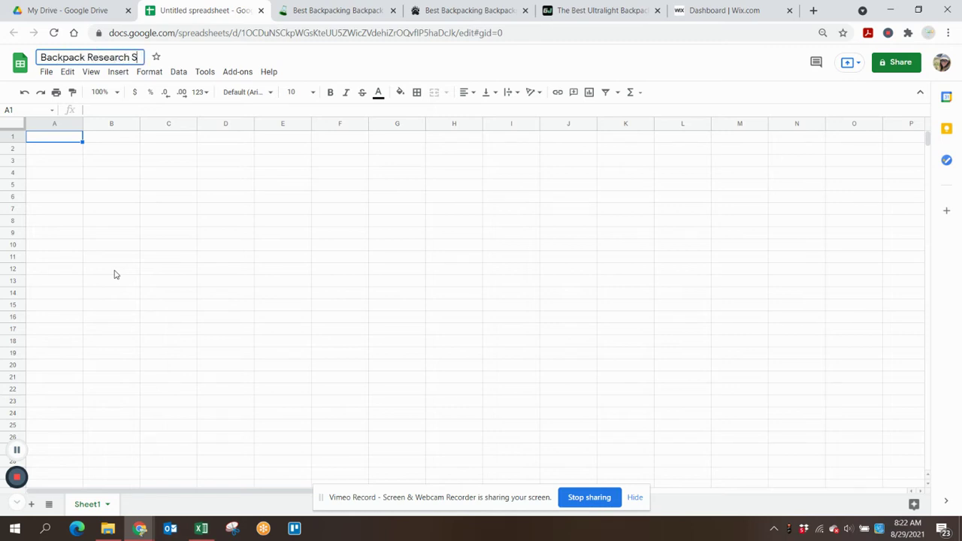
{"action": "type", "text": "preadsheet"}
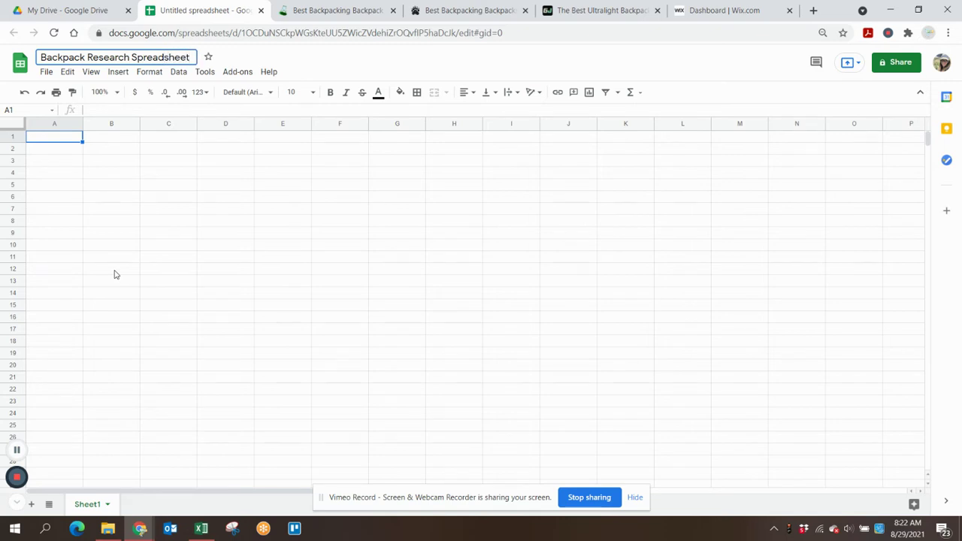
{"action": "key", "text": "Return"}
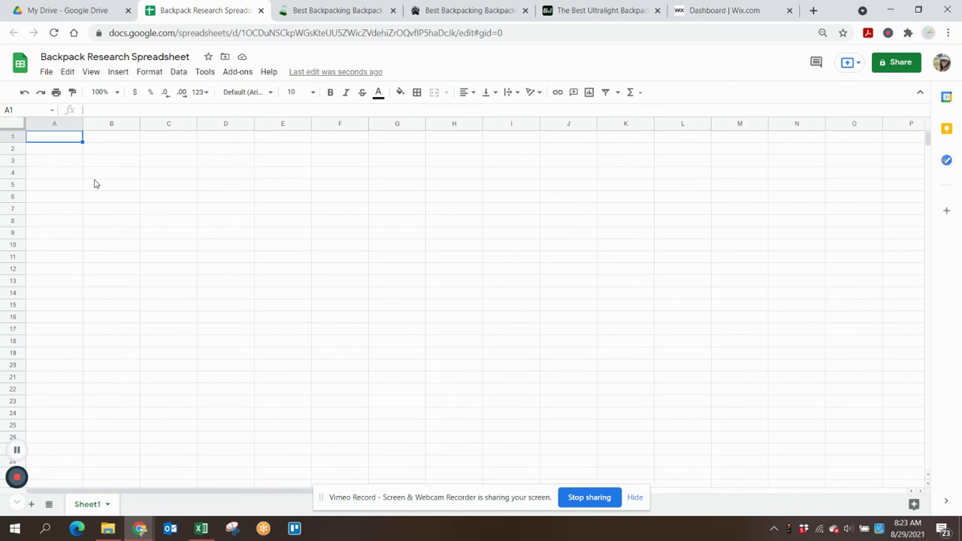
Switch to the GearLab women's backpacking backpack article and examine its Top 14 Product Ratings table.
{"action": "left_click", "coordinate": [347, 16]}
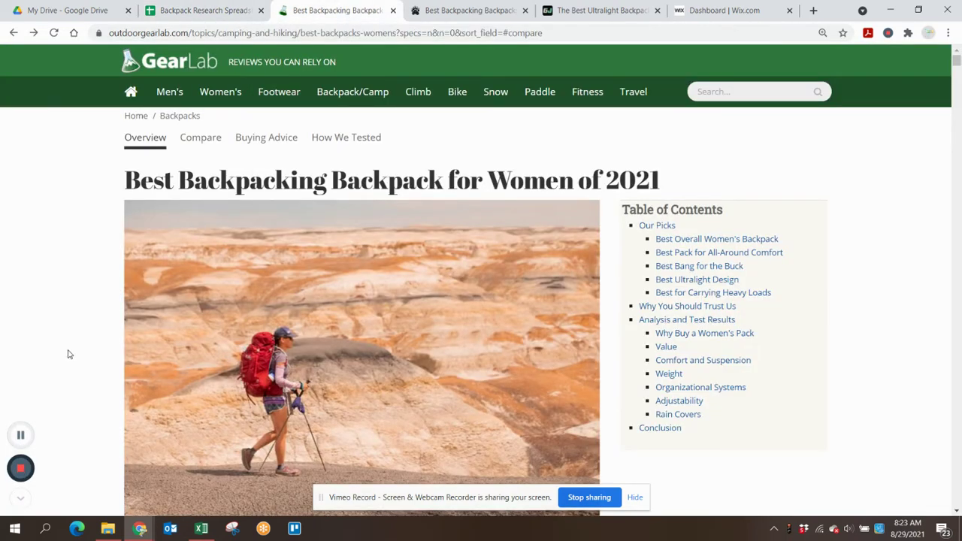
{"action": "scroll", "coordinate": [77, 351], "scroll_direction": "down", "scroll_amount": 1}
{"action": "scroll", "coordinate": [79, 351], "scroll_direction": "down", "scroll_amount": 1}
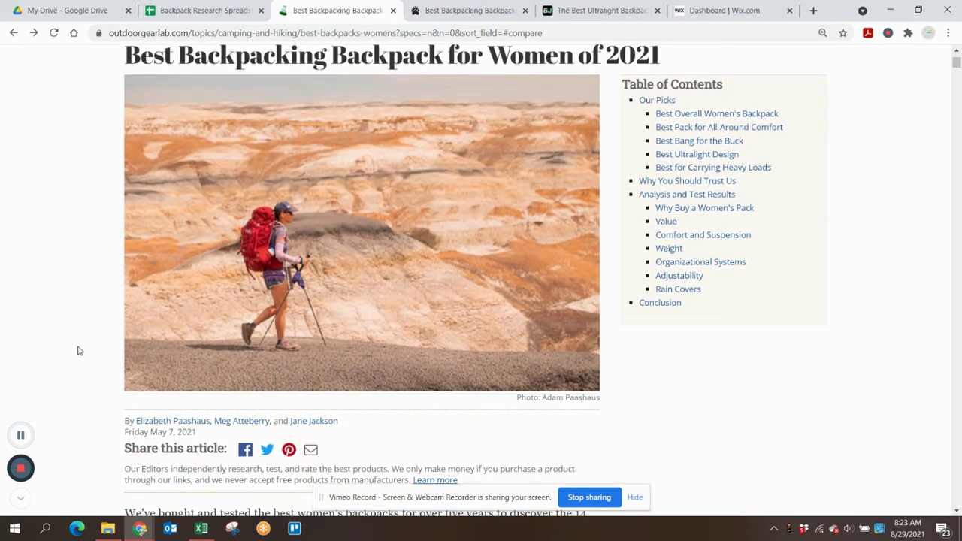
{"action": "scroll", "coordinate": [80, 346], "scroll_direction": "down", "scroll_amount": 1}
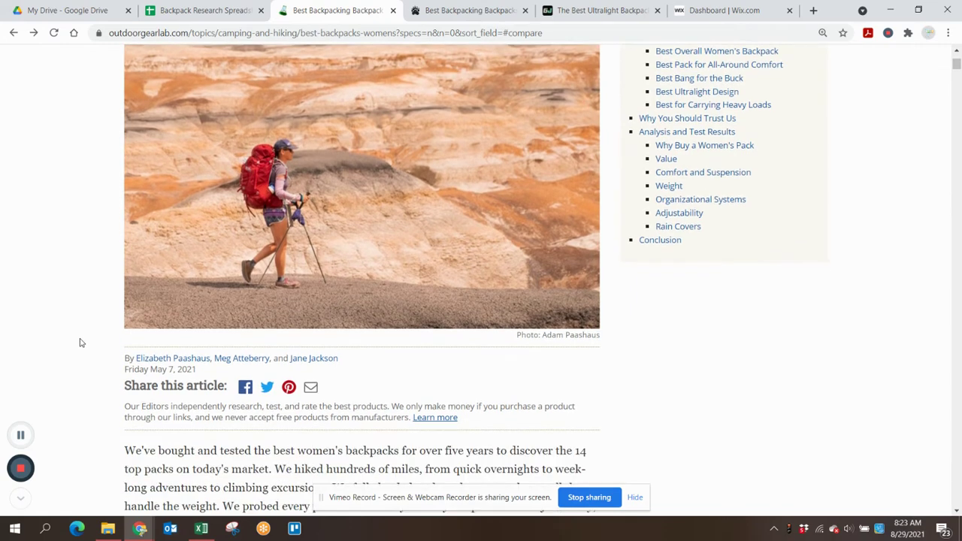
{"action": "scroll", "coordinate": [139, 280], "scroll_direction": "up", "scroll_amount": 2}
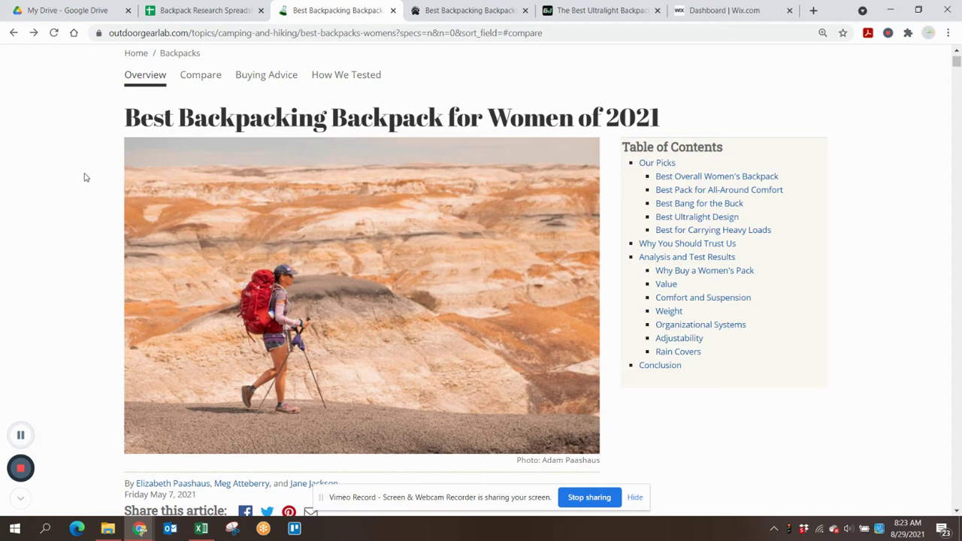
{"action": "scroll", "coordinate": [225, 198], "scroll_direction": "down", "scroll_amount": 5}
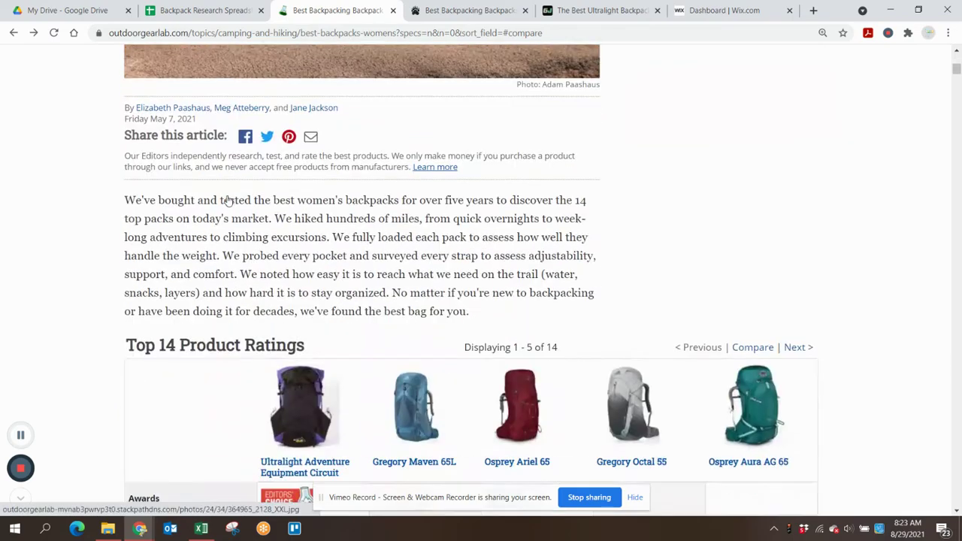
{"action": "scroll", "coordinate": [227, 199], "scroll_direction": "down", "scroll_amount": 5}
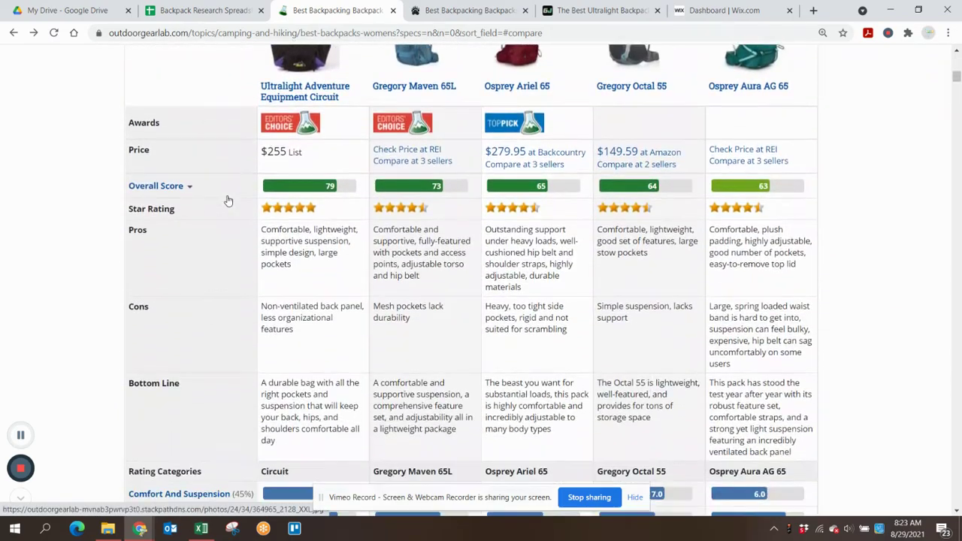
{"action": "scroll", "coordinate": [228, 199], "scroll_direction": "down", "scroll_amount": 4}
{"action": "scroll", "coordinate": [228, 200], "scroll_direction": "up", "scroll_amount": 5}
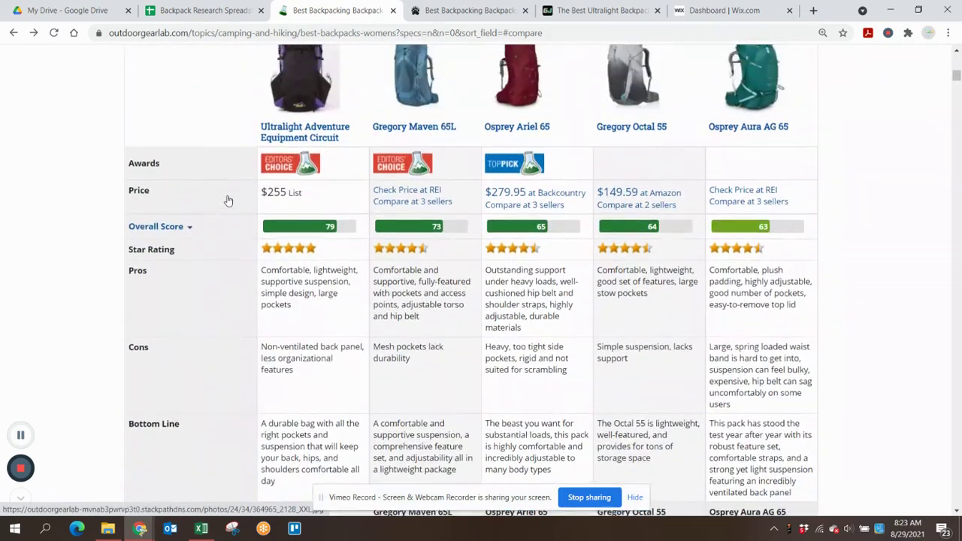
{"action": "scroll", "coordinate": [228, 199], "scroll_direction": "up", "scroll_amount": 2}
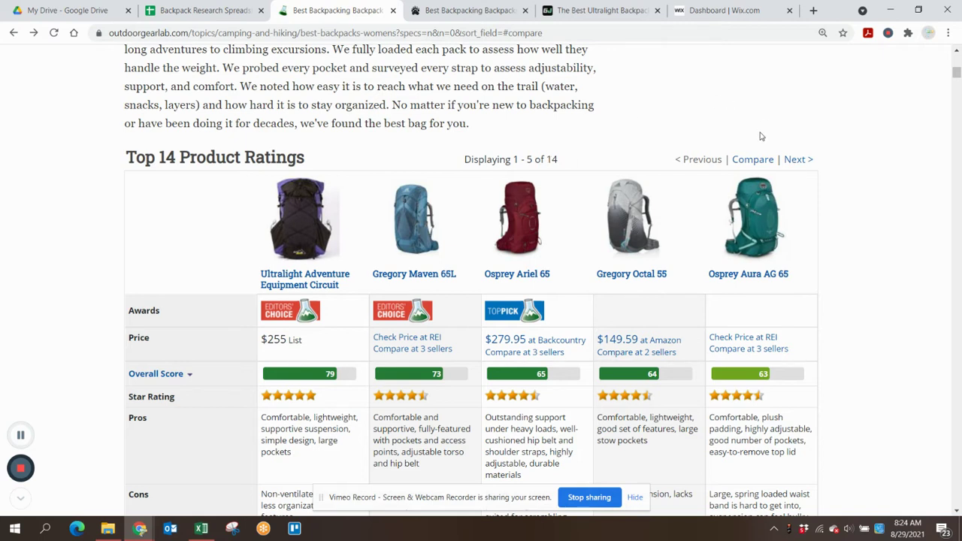
Compare the Ultralight Adventure Equipment Circuit, Gregory Octal 55, Osprey Renn 65 and REI Co-op Flash 55 side by side.
{"action": "left_click", "coordinate": [753, 160]}
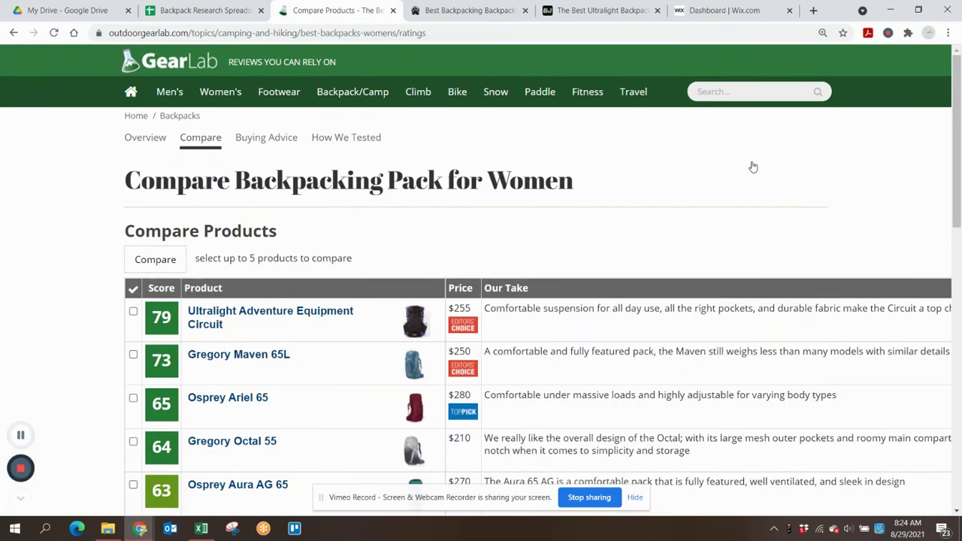
{"action": "scroll", "coordinate": [96, 344], "scroll_direction": "down", "scroll_amount": 1}
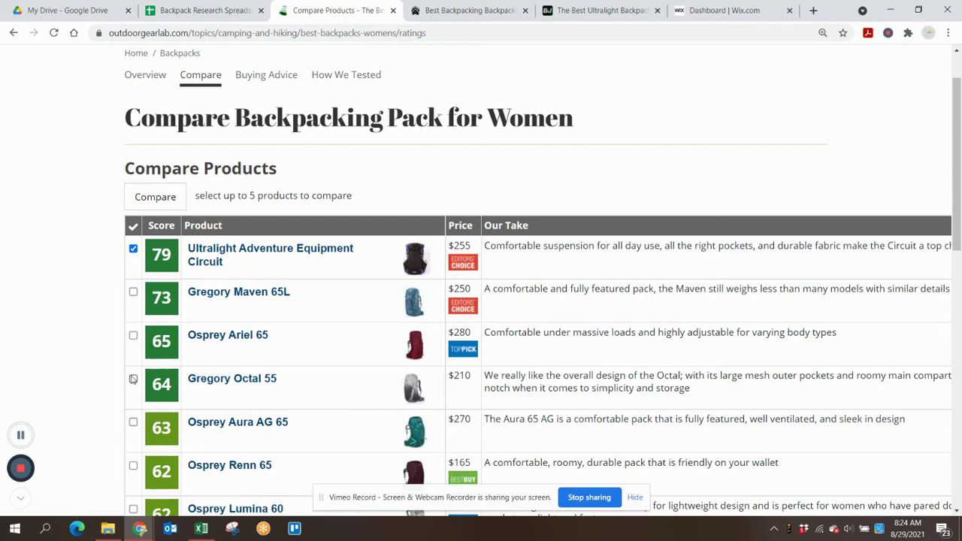
{"action": "scroll", "coordinate": [134, 381], "scroll_direction": "down", "scroll_amount": 2}
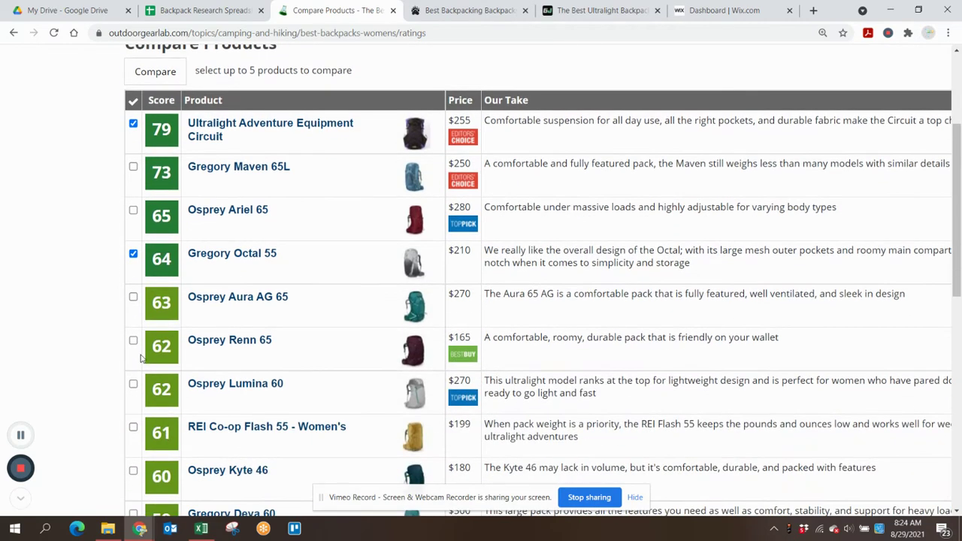
{"action": "scroll", "coordinate": [134, 345], "scroll_direction": "down", "scroll_amount": 2}
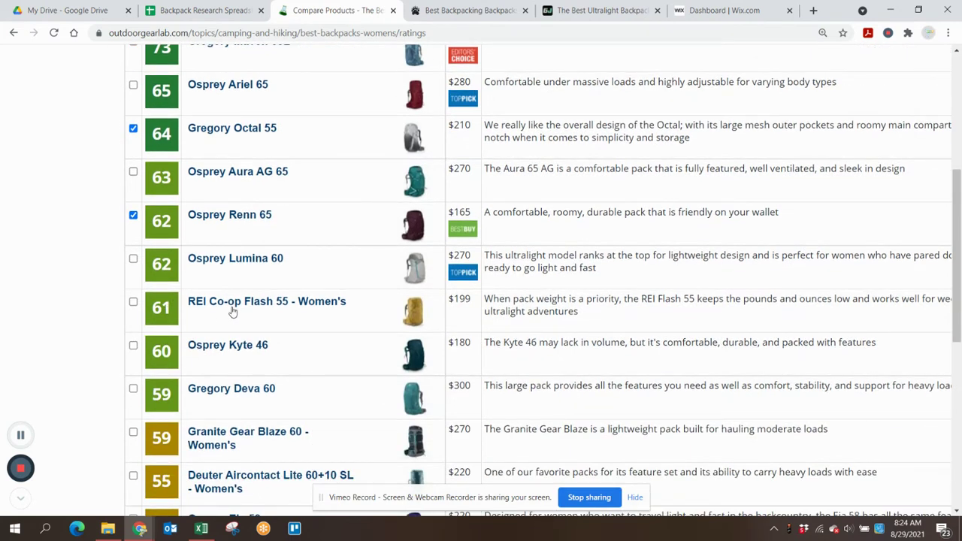
{"action": "left_click", "coordinate": [133, 302]}
{"action": "scroll", "coordinate": [509, 342], "scroll_direction": "up", "scroll_amount": 3}
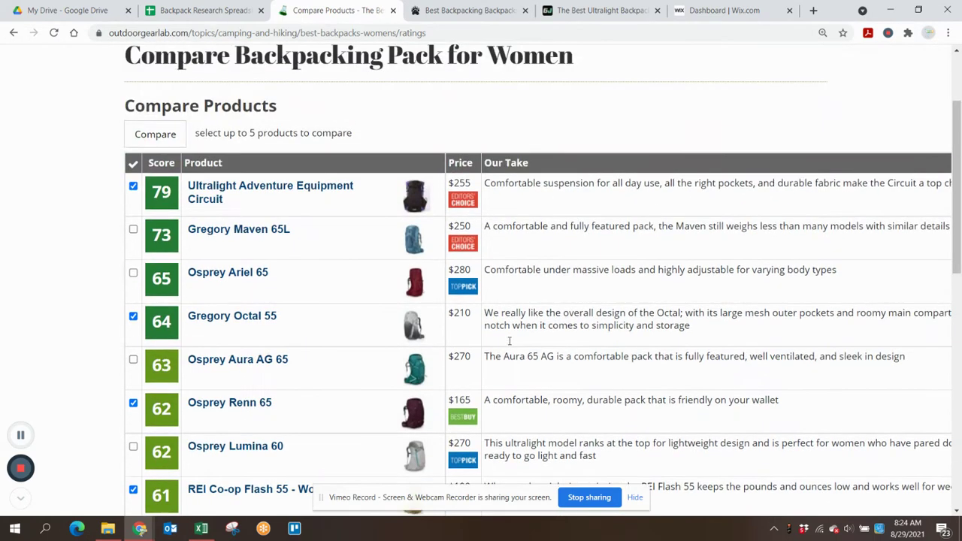
{"action": "left_click", "coordinate": [155, 134]}
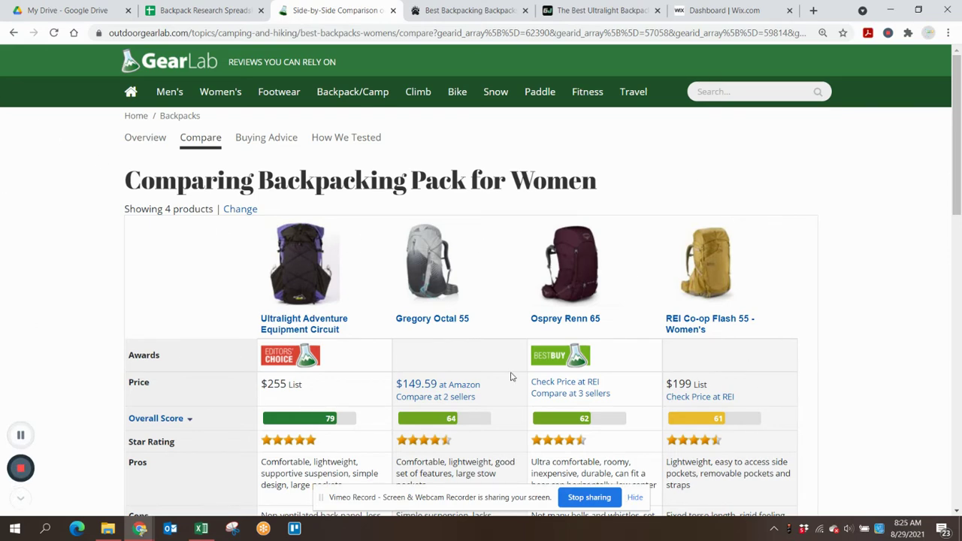
Review the ratings and specs in the four-pack comparison and return to the article's product ratings table.
{"action": "scroll", "coordinate": [510, 376], "scroll_direction": "down", "scroll_amount": 5}
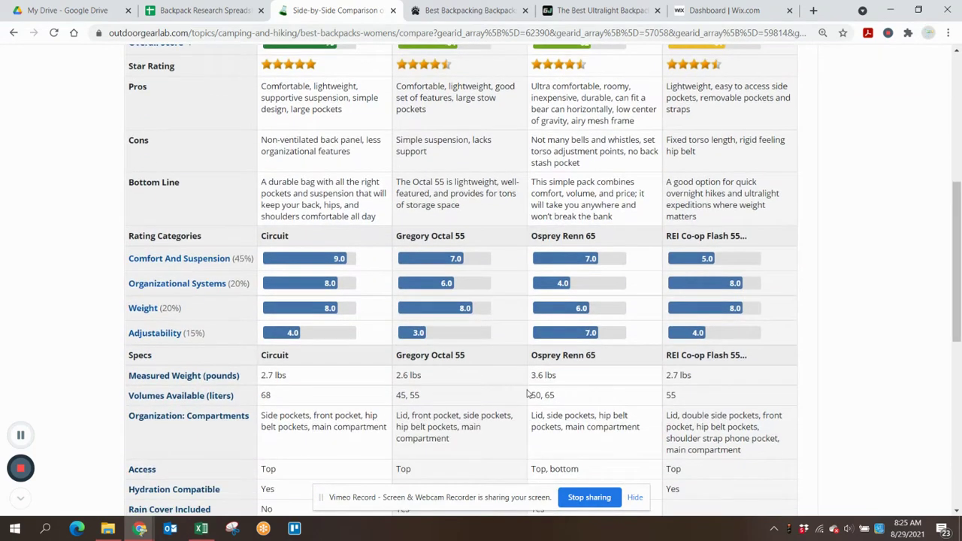
{"action": "scroll", "coordinate": [528, 393], "scroll_direction": "up", "scroll_amount": 5}
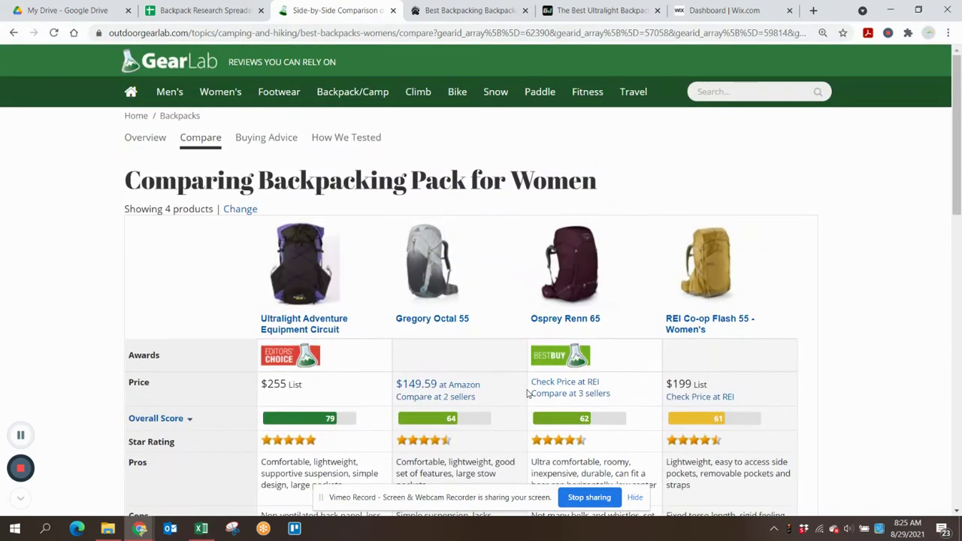
{"action": "left_click", "coordinate": [13, 34]}
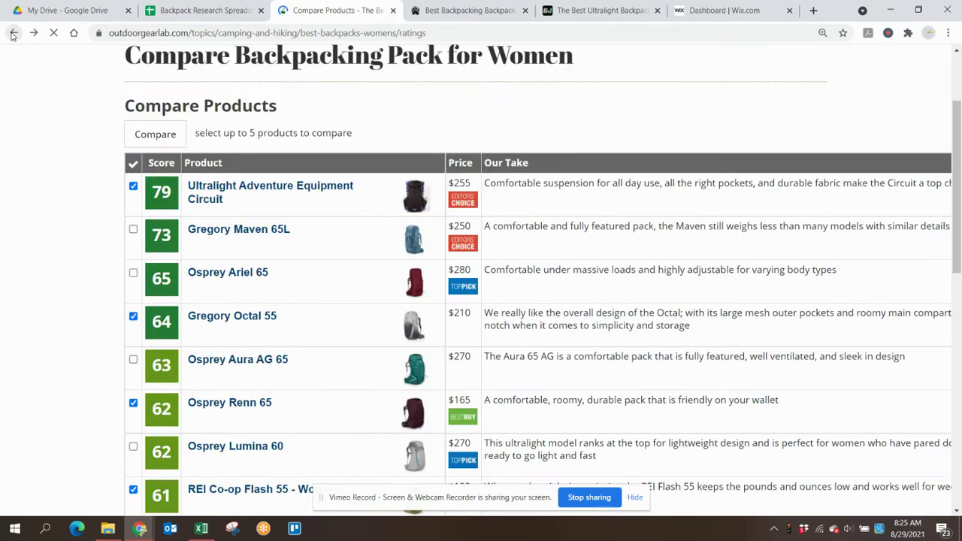
{"action": "left_click", "coordinate": [13, 35]}
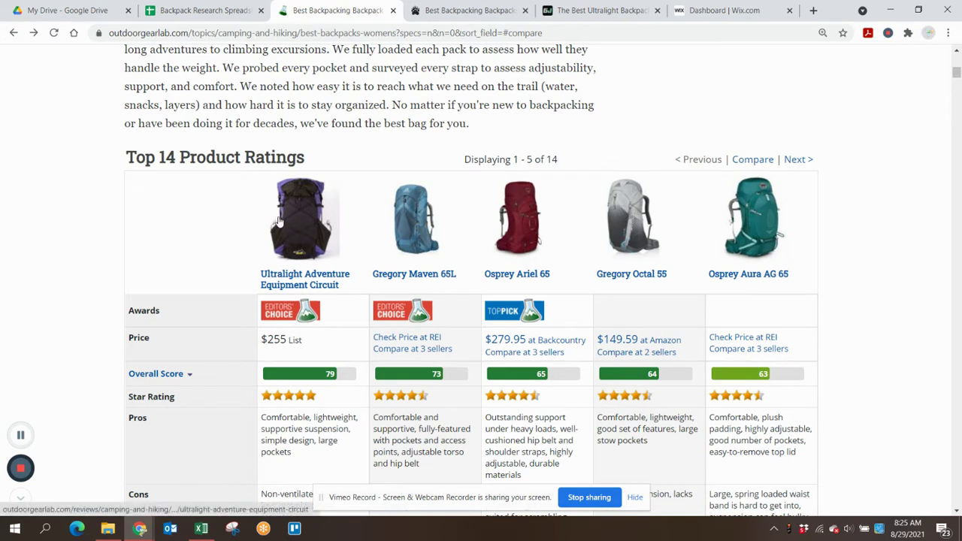
Show the full specification details of the Top 14 Product Ratings table and look over the added rows.
{"action": "mouse_move", "coordinate": [126, 224]}
{"action": "left_mouse_down"}
{"action": "mouse_move", "coordinate": [249, 369]}
{"action": "mouse_move", "coordinate": [126, 212]}
{"action": "left_mouse_up"}
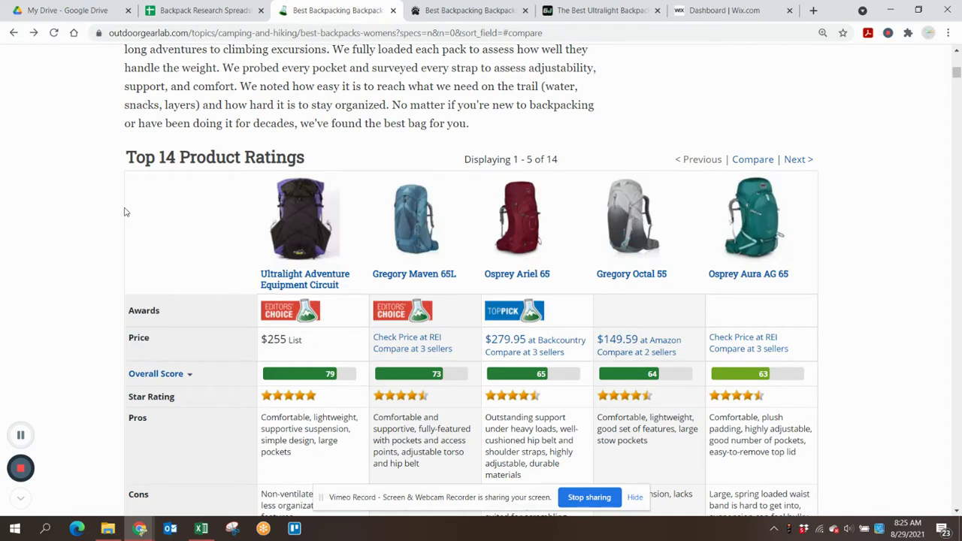
{"action": "scroll", "coordinate": [73, 247], "scroll_direction": "down", "scroll_amount": 7}
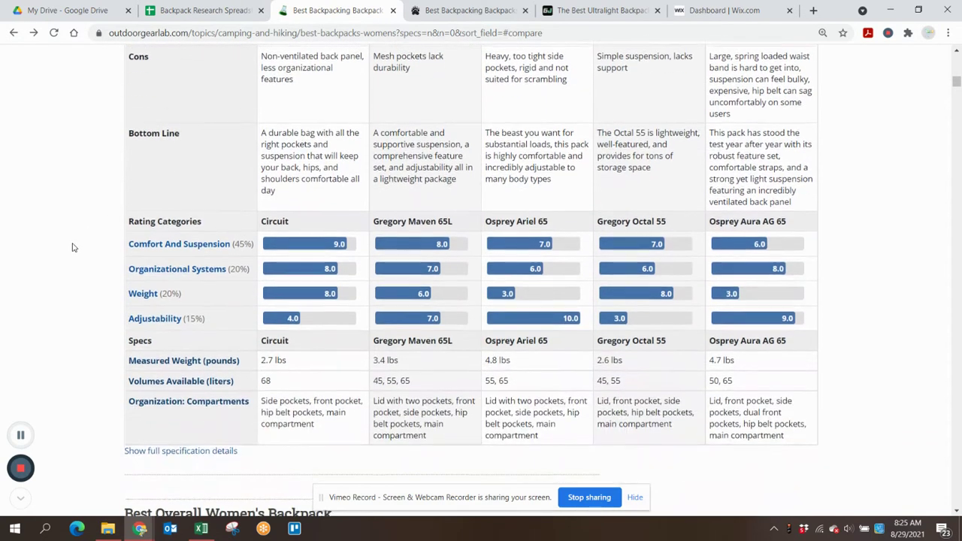
{"action": "scroll", "coordinate": [73, 247], "scroll_direction": "down", "scroll_amount": 1}
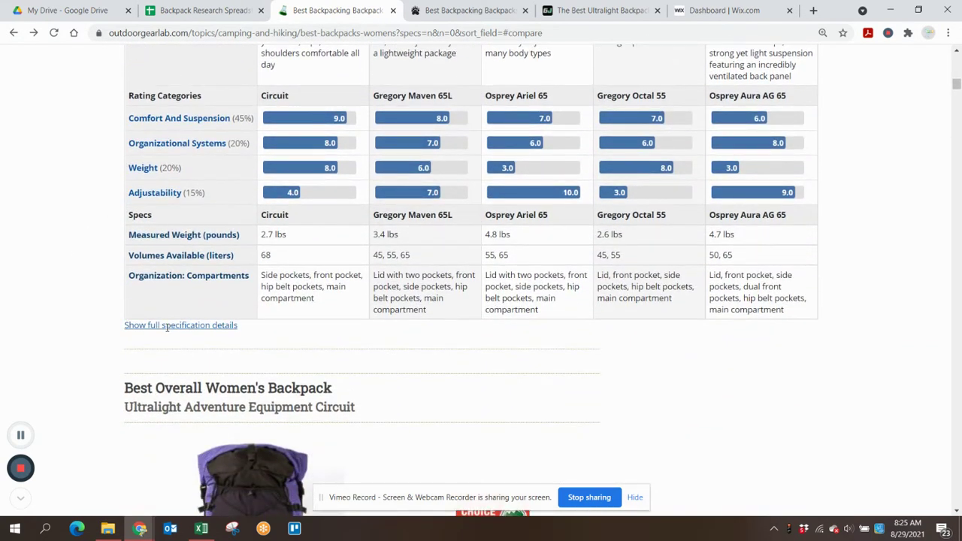
{"action": "left_click", "coordinate": [226, 326]}
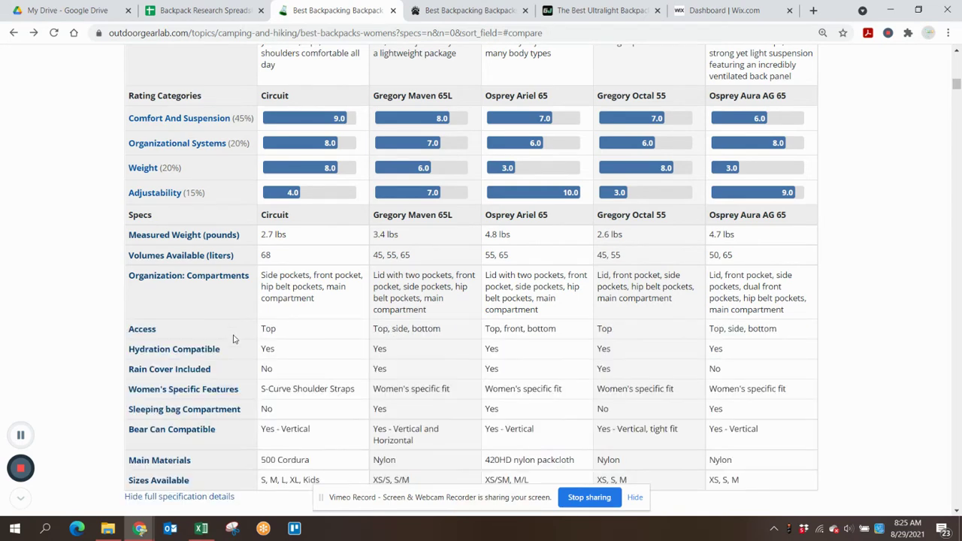
{"action": "scroll", "coordinate": [233, 339], "scroll_direction": "down", "scroll_amount": 3}
{"action": "scroll", "coordinate": [233, 339], "scroll_direction": "up", "scroll_amount": 2}
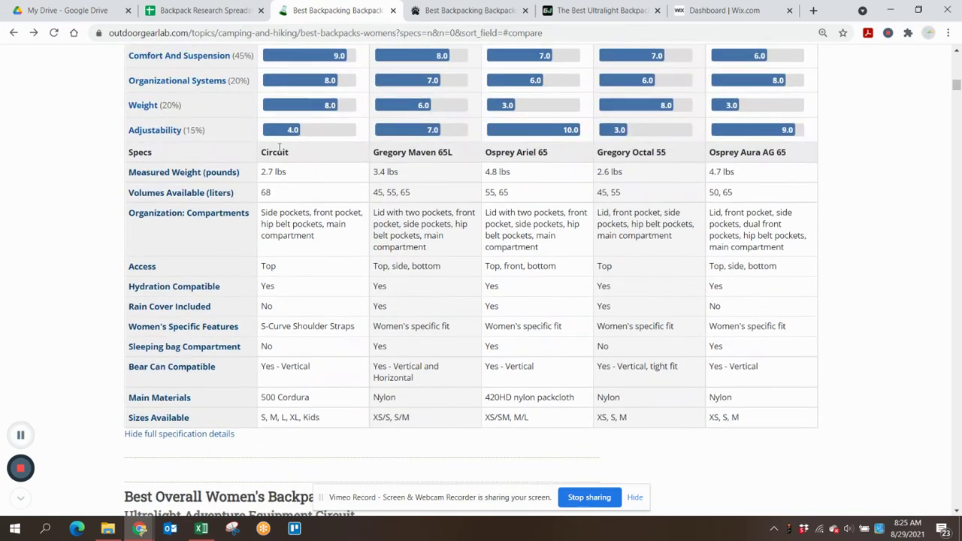
{"action": "scroll", "coordinate": [275, 325], "scroll_direction": "up", "scroll_amount": 3}
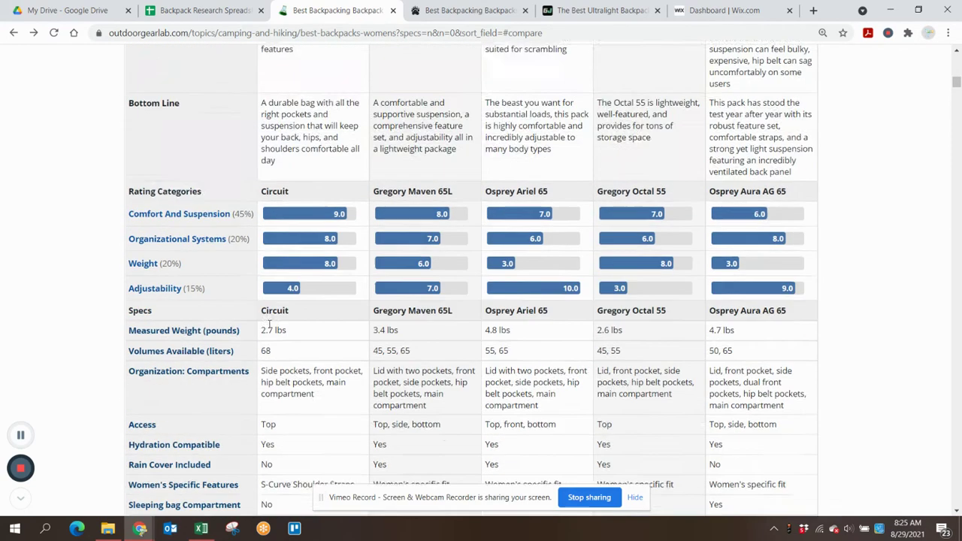
Copy the full GearLab ratings and specs table for products 1–5 into the Backpack Research Spreadsheet starting at cell A1.
{"action": "scroll", "coordinate": [292, 331], "scroll_direction": "down", "scroll_amount": 3}
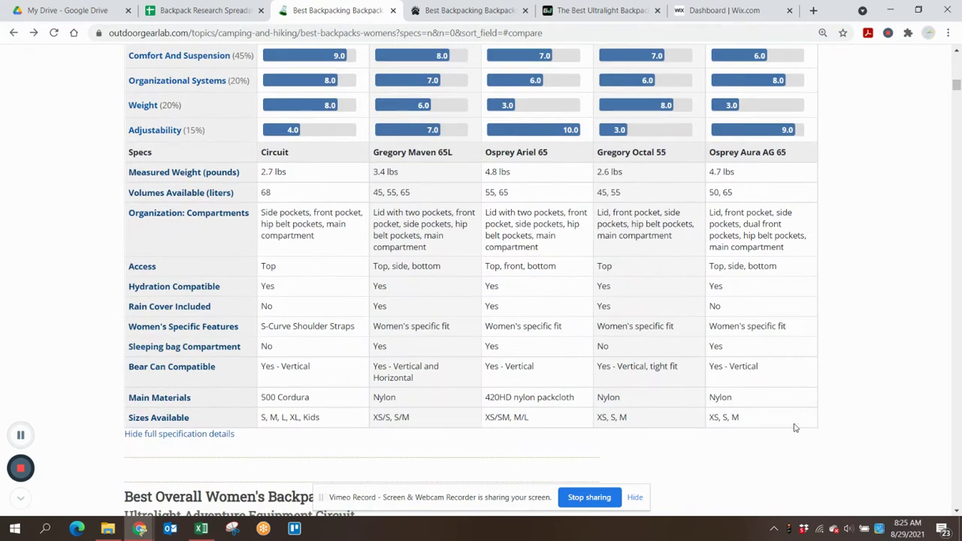
{"action": "left_click_drag", "start_coordinate": [793, 424], "coordinate": [129, 234]}
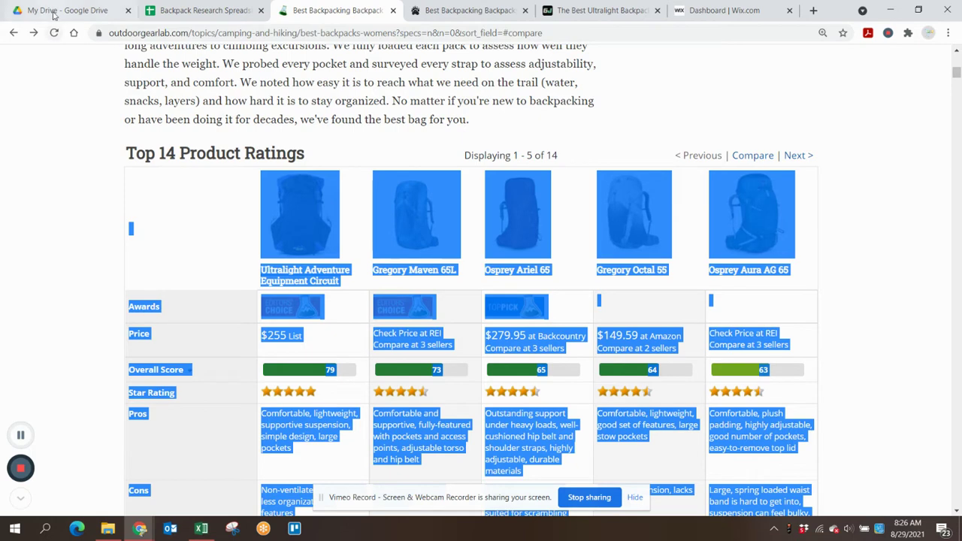
{"action": "left_click", "coordinate": [205, 9]}
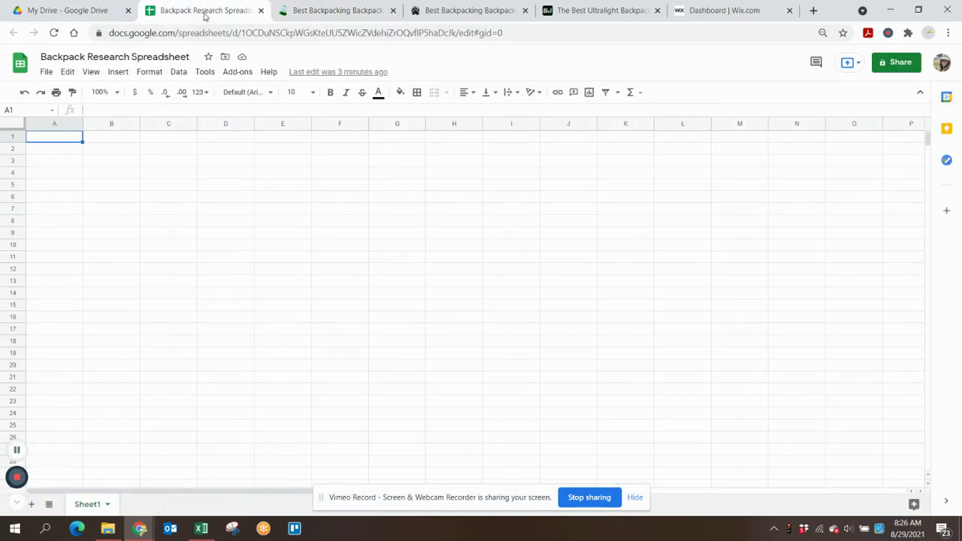
{"action": "key", "text": "ctrl+v"}
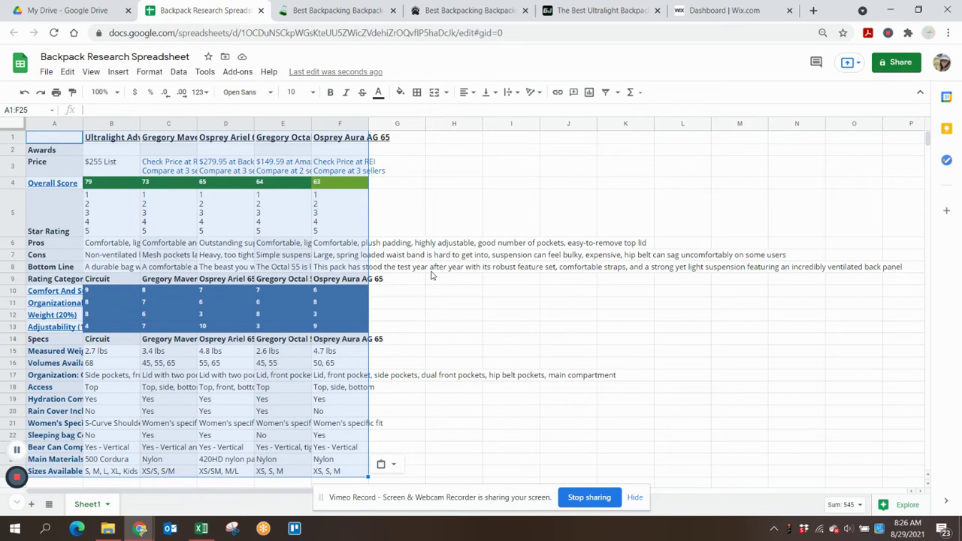
Set the text wrapping of the pasted range A1:F25 to Wrap.
{"action": "left_click", "coordinate": [149, 71]}
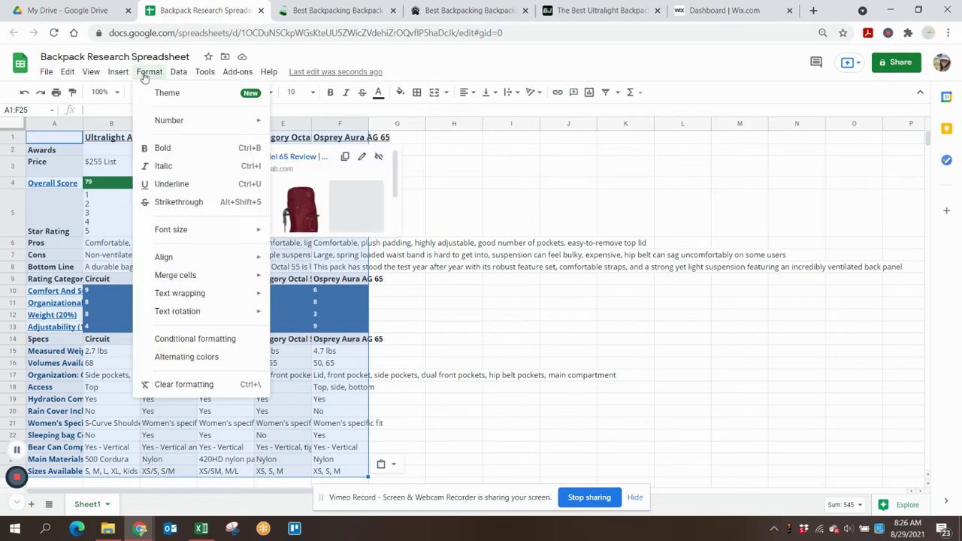
{"action": "mouse_move", "coordinate": [194, 296]}
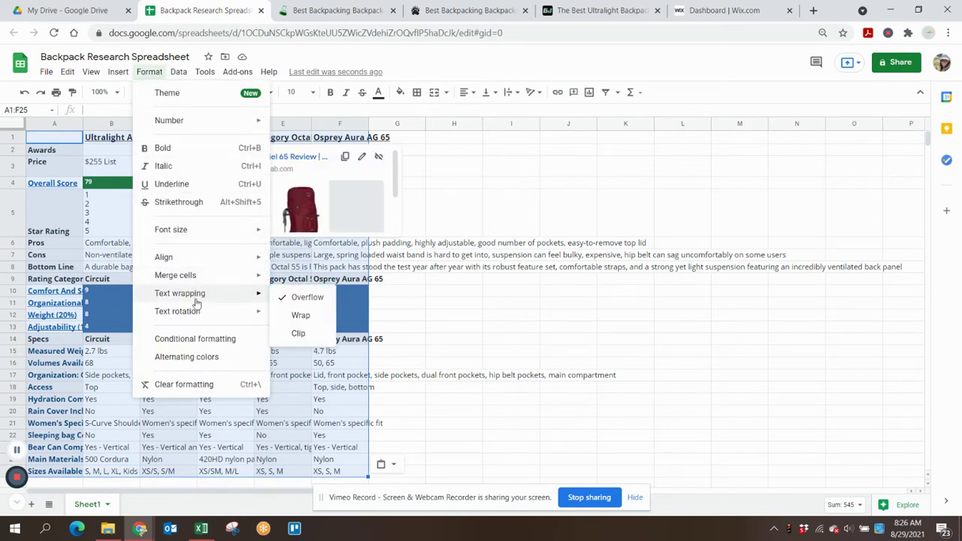
{"action": "left_click", "coordinate": [298, 317]}
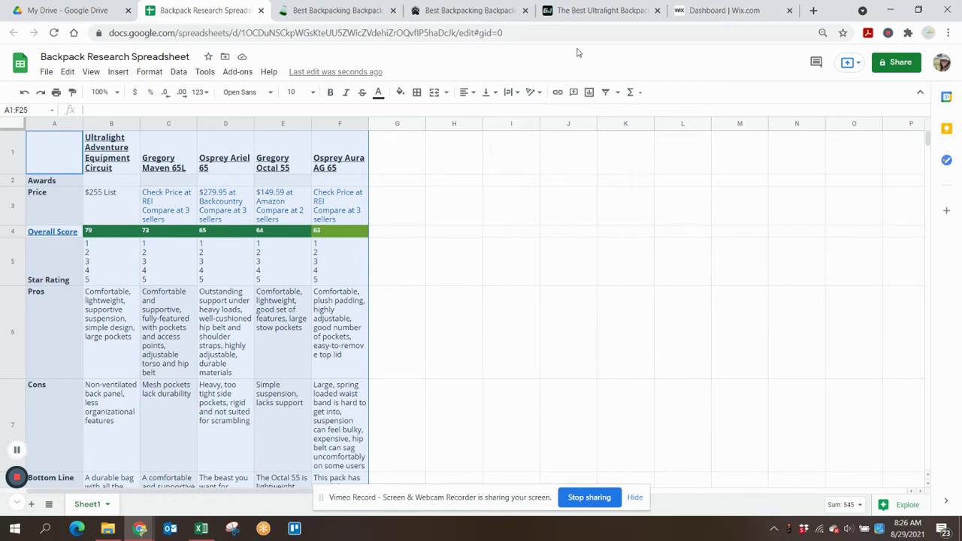
Return to the GearLab article, bring up products 6–10 in the ratings table and show their full specification details.
{"action": "left_click", "coordinate": [312, 20]}
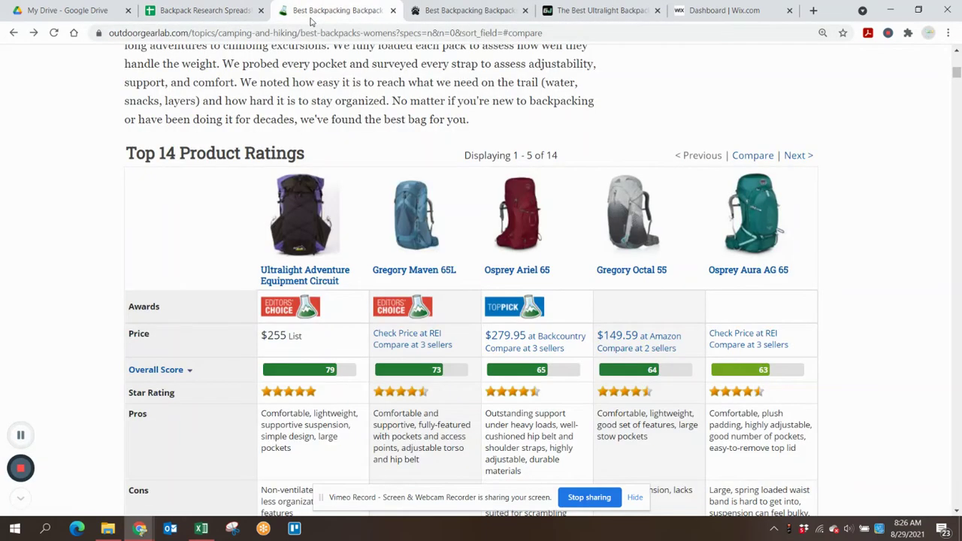
{"action": "left_click", "coordinate": [799, 157]}
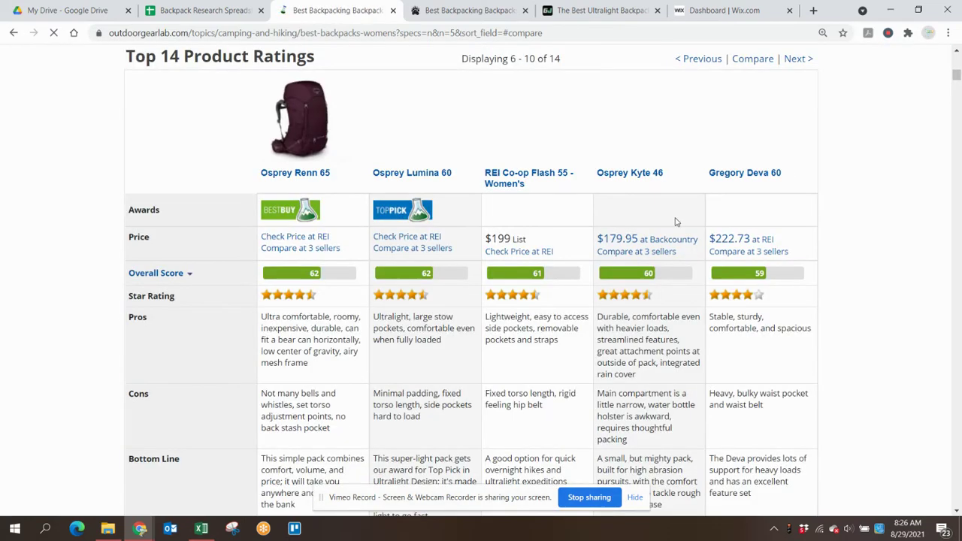
{"action": "scroll", "coordinate": [675, 219], "scroll_direction": "down", "scroll_amount": 3}
{"action": "scroll", "coordinate": [135, 410], "scroll_direction": "down", "scroll_amount": 2}
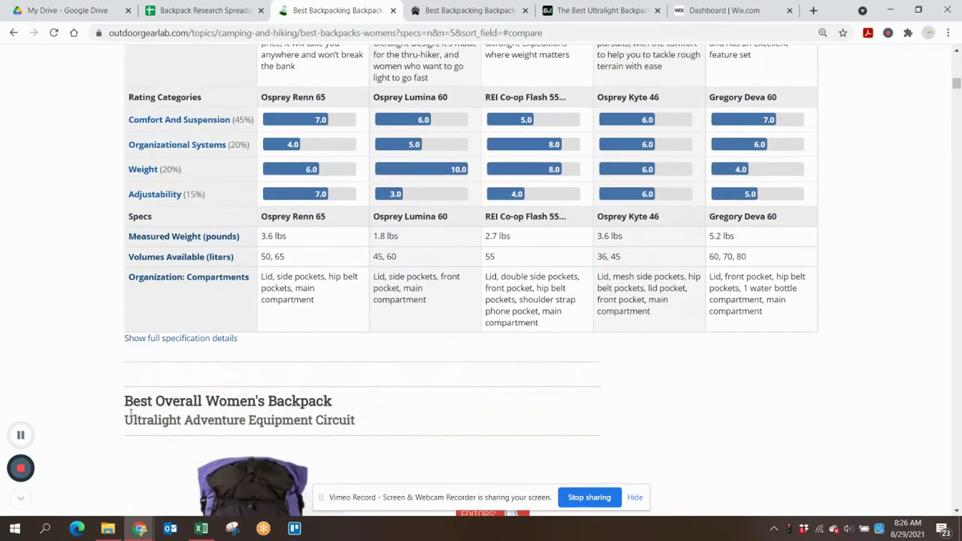
{"action": "left_click", "coordinate": [152, 343]}
Copy the whole table for products 6–10 into the research spreadsheet beside the first set, starting at cell G1.
{"action": "scroll", "coordinate": [320, 316], "scroll_direction": "down", "scroll_amount": 2}
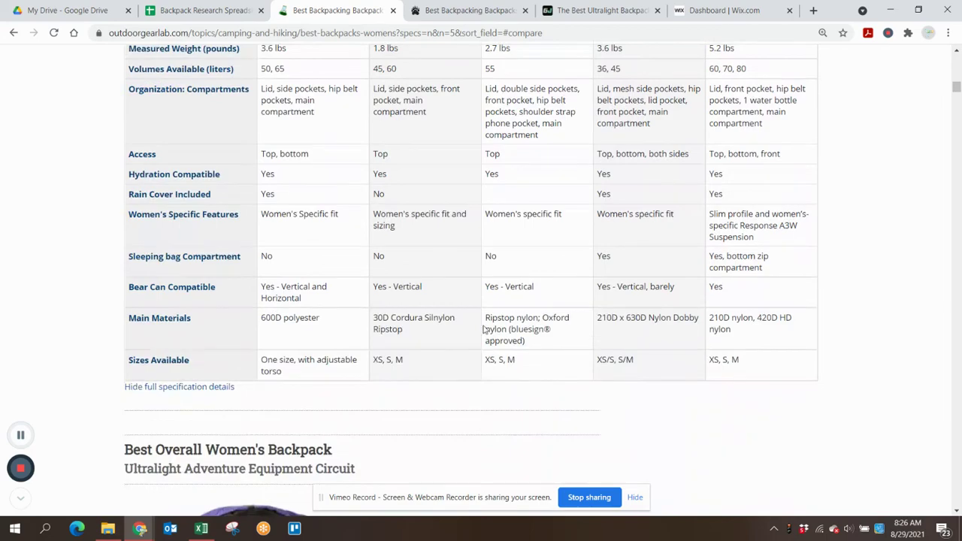
{"action": "left_click_drag", "start_coordinate": [782, 368], "coordinate": [130, 363]}
{"action": "scroll", "coordinate": [226, 150], "scroll_direction": "up", "scroll_amount": 10}
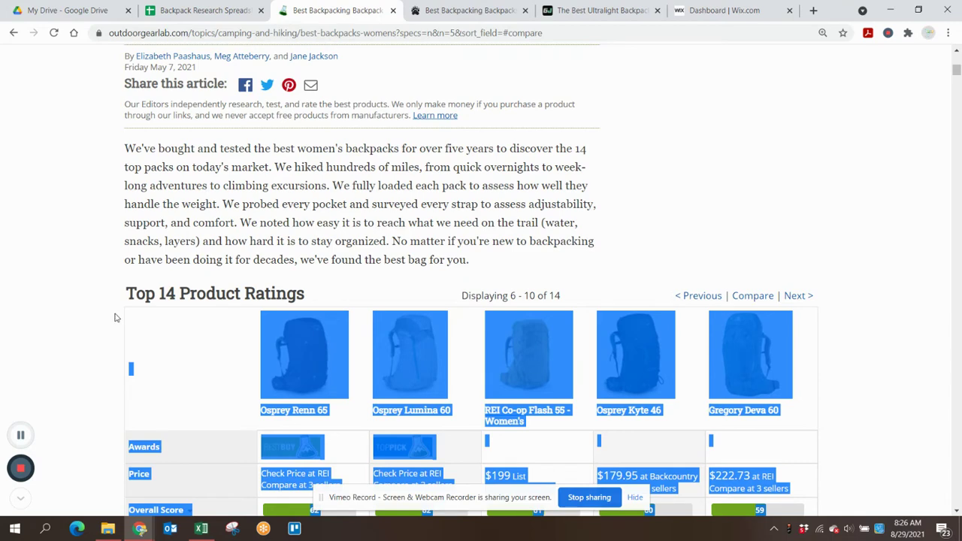
{"action": "left_click", "coordinate": [169, 13]}
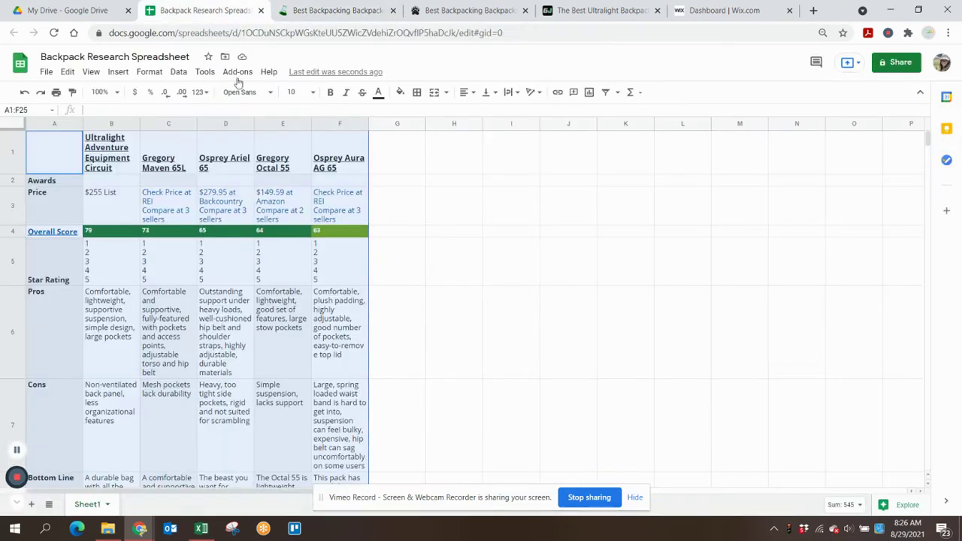
{"action": "left_click", "coordinate": [402, 153]}
{"action": "key", "text": "ctrl+v"}
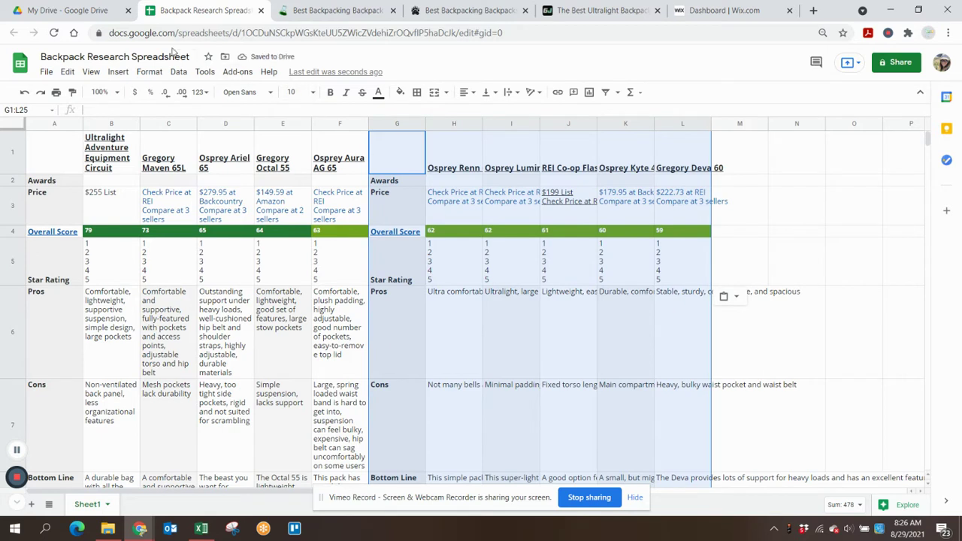
Set the text wrapping of the pasted range G1:L25 to Wrap and deselect it.
{"action": "left_click", "coordinate": [149, 71]}
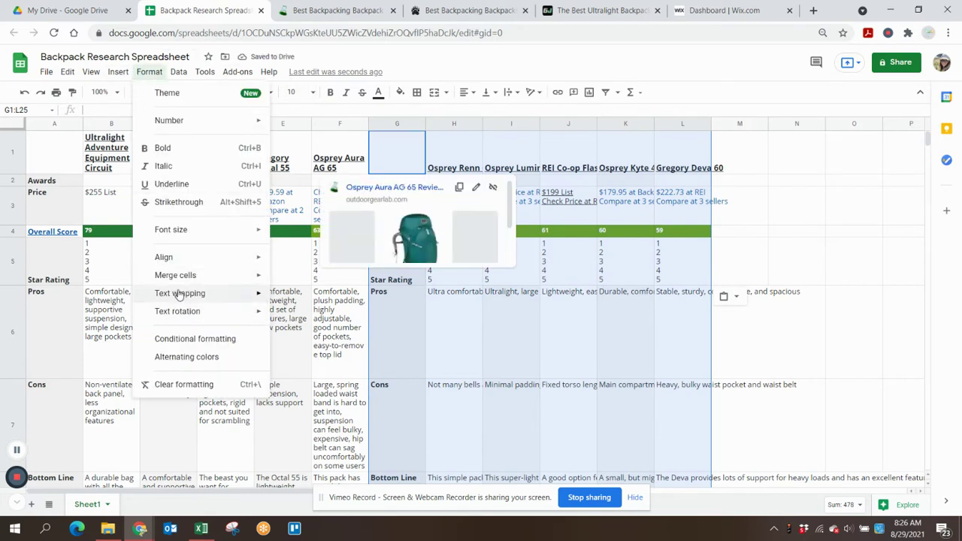
{"action": "mouse_move", "coordinate": [184, 294]}
{"action": "left_click", "coordinate": [321, 319]}
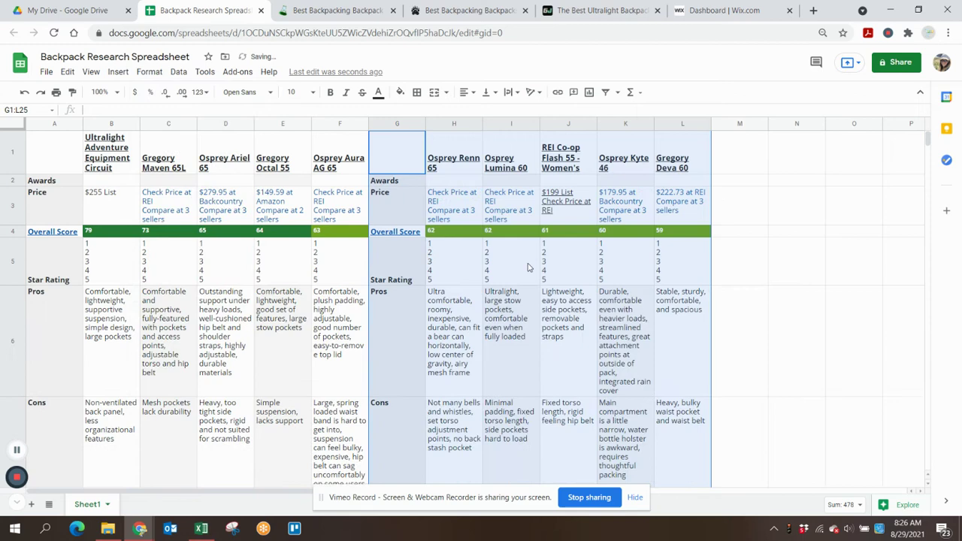
{"action": "left_click", "coordinate": [851, 212]}
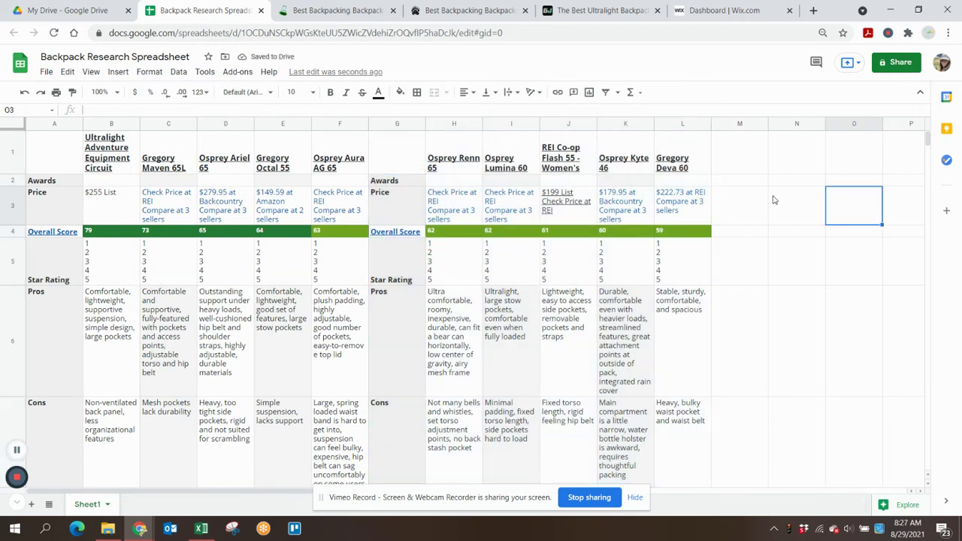
Return to the GearLab article, bring up products 11–14 in the ratings table and show their full specification details.
{"action": "left_click", "coordinate": [306, 13]}
{"action": "left_click", "coordinate": [798, 301]}
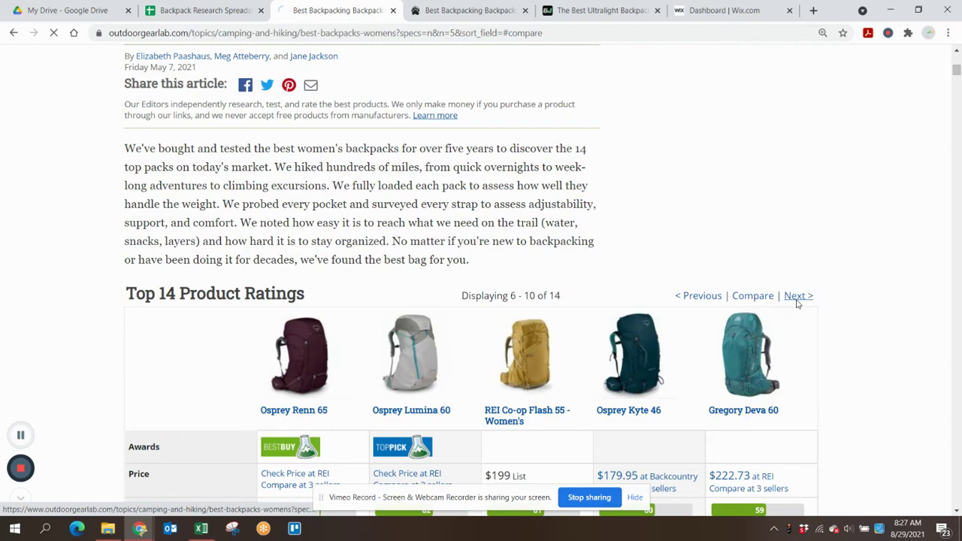
{"action": "scroll", "coordinate": [373, 236], "scroll_direction": "down", "scroll_amount": 4}
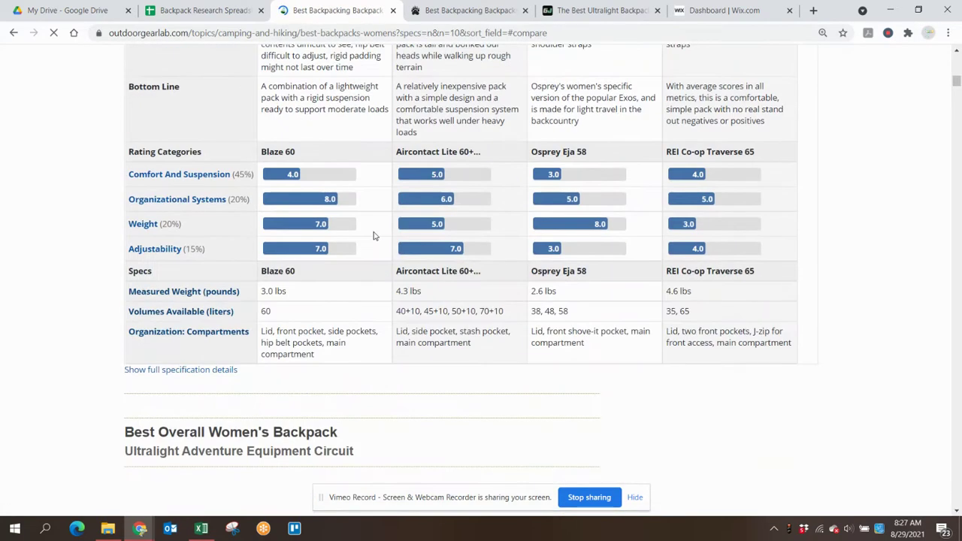
{"action": "left_click", "coordinate": [195, 372]}
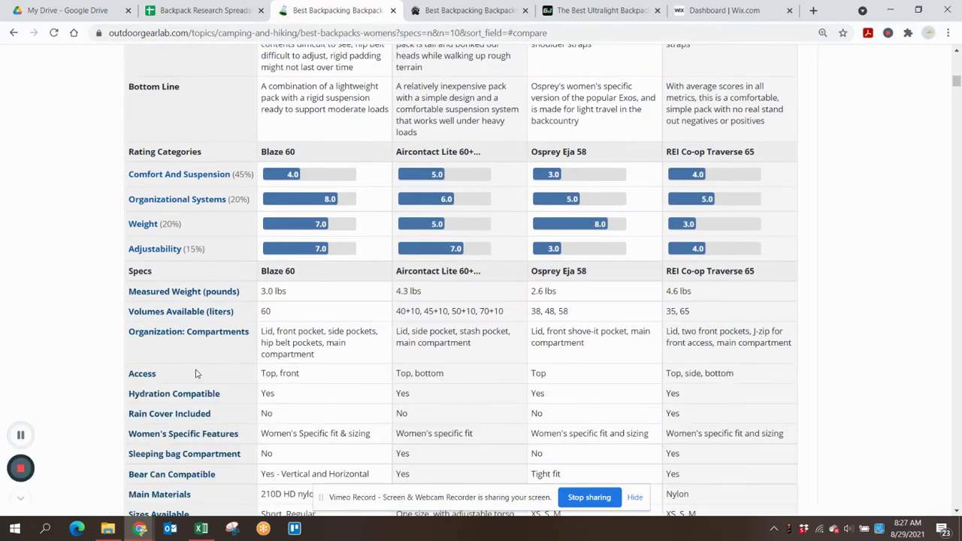
Copy the whole table for products 11–14 into the research spreadsheet beside the second set, starting at cell M1.
{"action": "scroll", "coordinate": [251, 361], "scroll_direction": "down", "scroll_amount": 3}
{"action": "left_click_drag", "start_coordinate": [706, 273], "coordinate": [122, 396]}
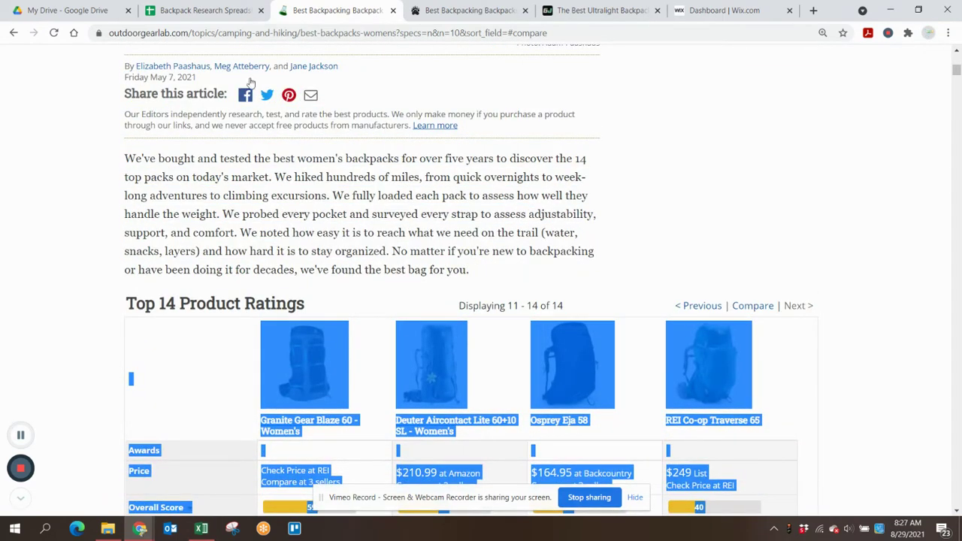
{"action": "left_click", "coordinate": [204, 12]}
{"action": "left_click", "coordinate": [739, 162]}
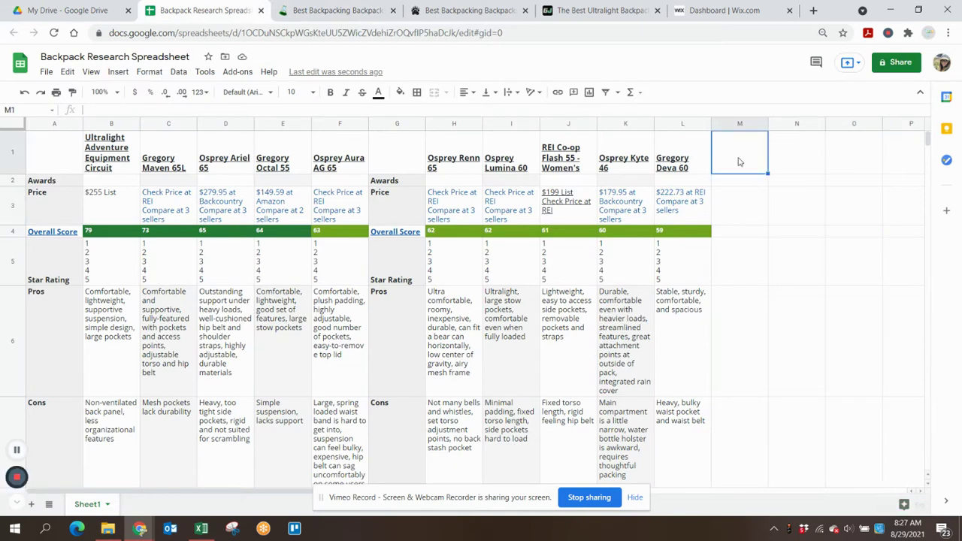
{"action": "key", "text": "ctrl+v"}
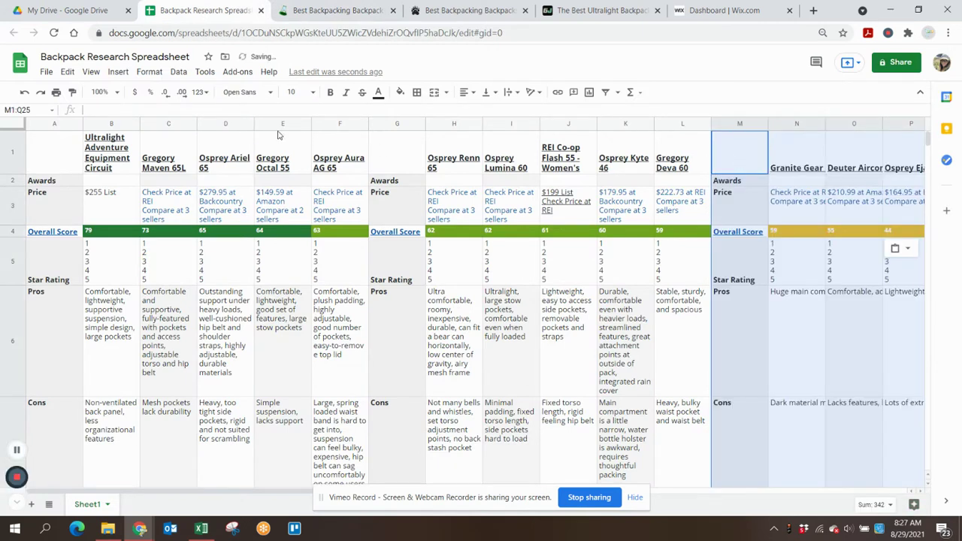
Set the text wrapping of the pasted range M1:Q25 to Wrap.
{"action": "left_click", "coordinate": [149, 71]}
{"action": "mouse_move", "coordinate": [180, 301]}
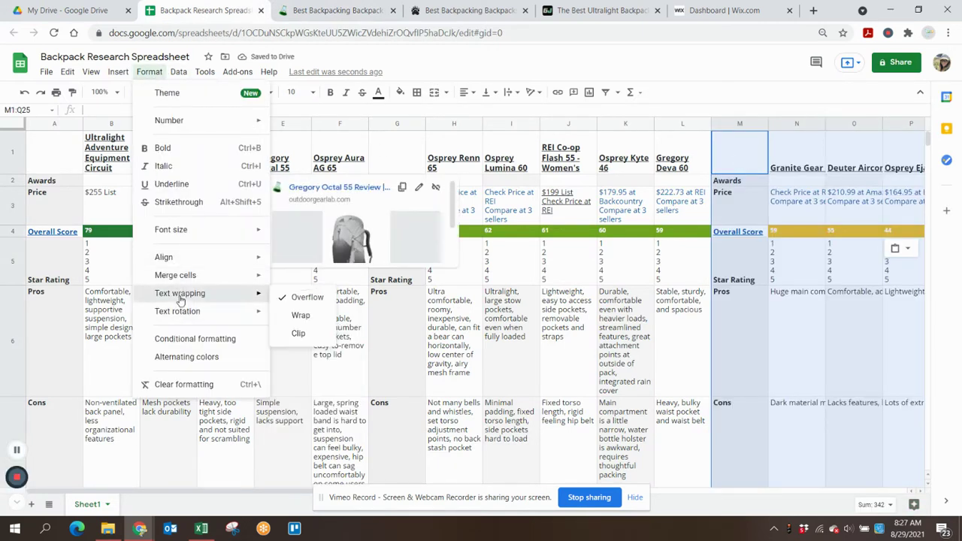
{"action": "left_click", "coordinate": [299, 317]}
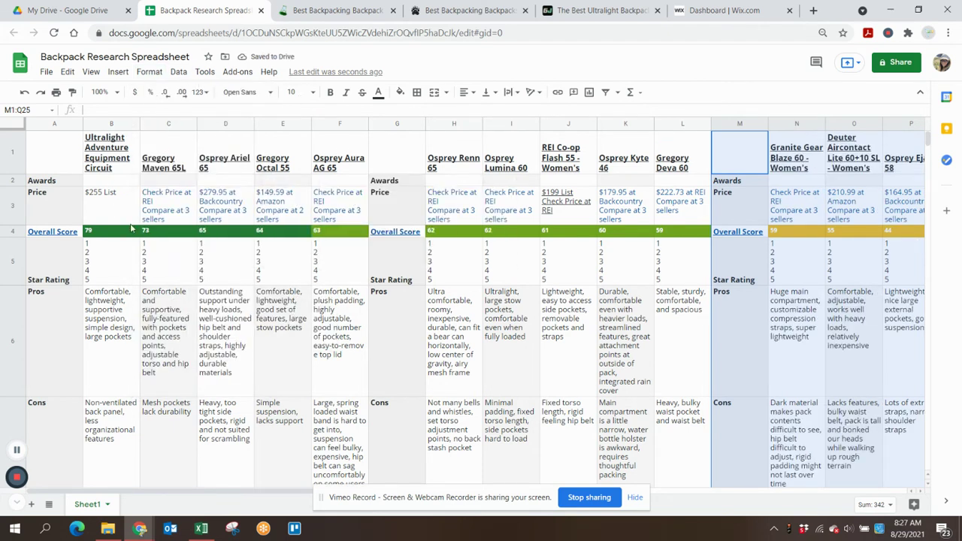
Delete the repeated row-label column M in front of the Granite Gear Blaze 60 column.
{"action": "right_click", "coordinate": [729, 154]}
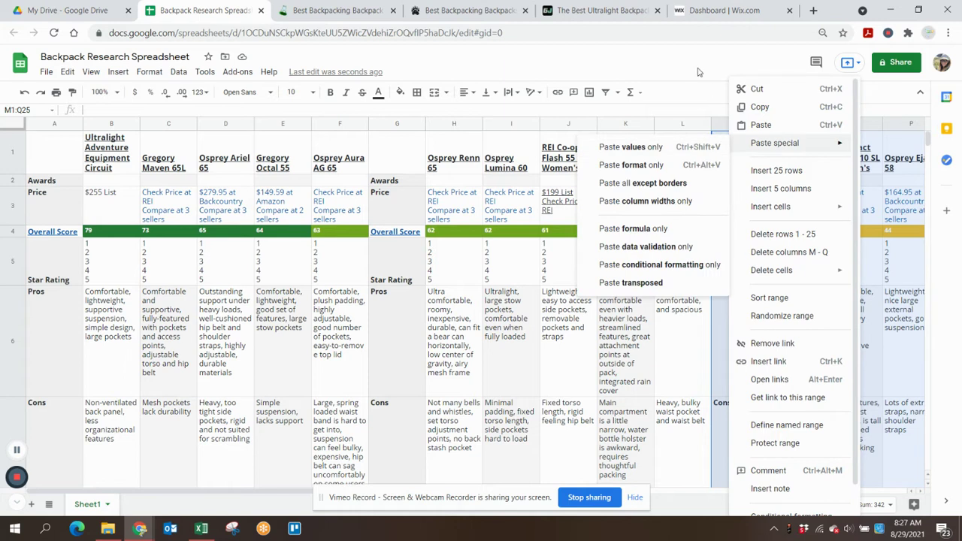
{"action": "left_click", "coordinate": [740, 122]}
{"action": "left_click", "coordinate": [734, 166]}
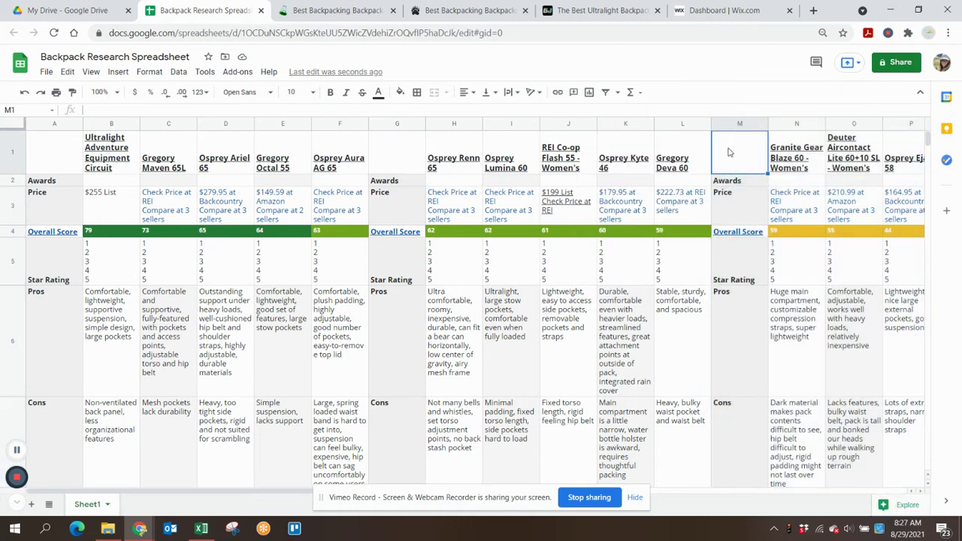
{"action": "right_click", "coordinate": [728, 153]}
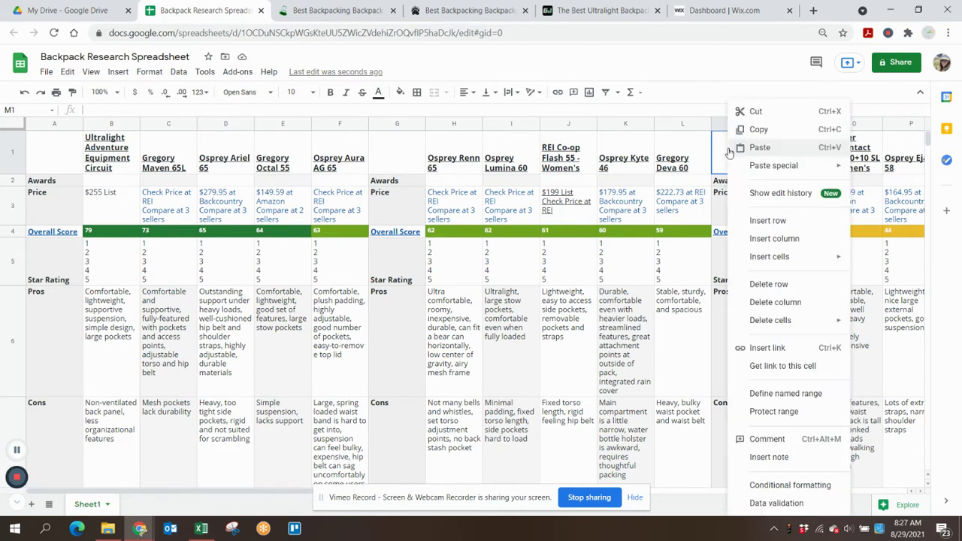
{"action": "left_click", "coordinate": [769, 304]}
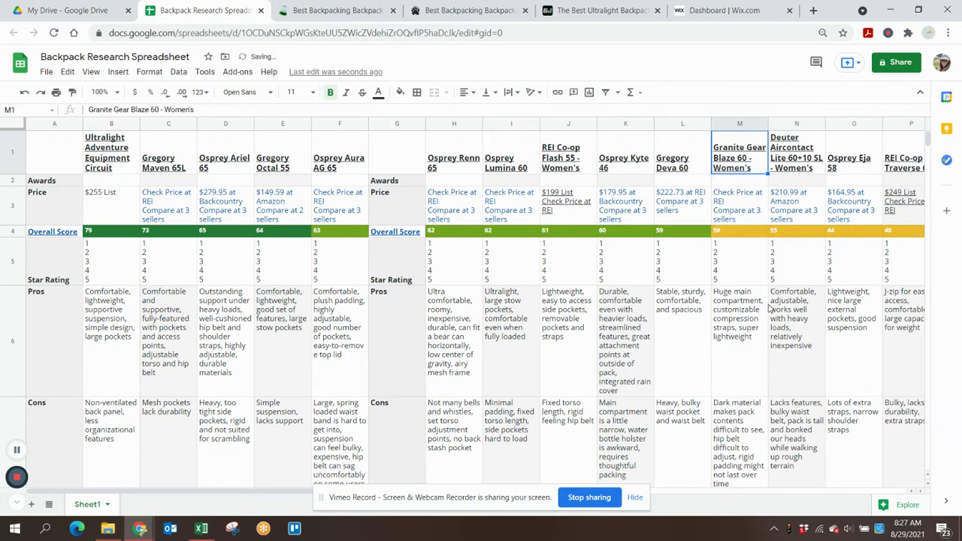
Delete the repeated row-label column G in front of the Osprey Renn 65 column and look over the combined table.
{"action": "left_click", "coordinate": [386, 147]}
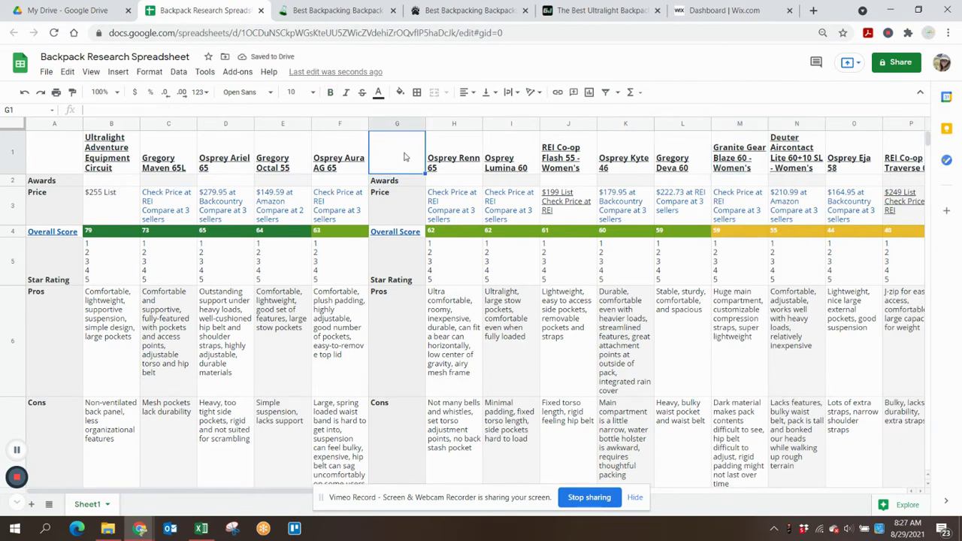
{"action": "right_click", "coordinate": [404, 158]}
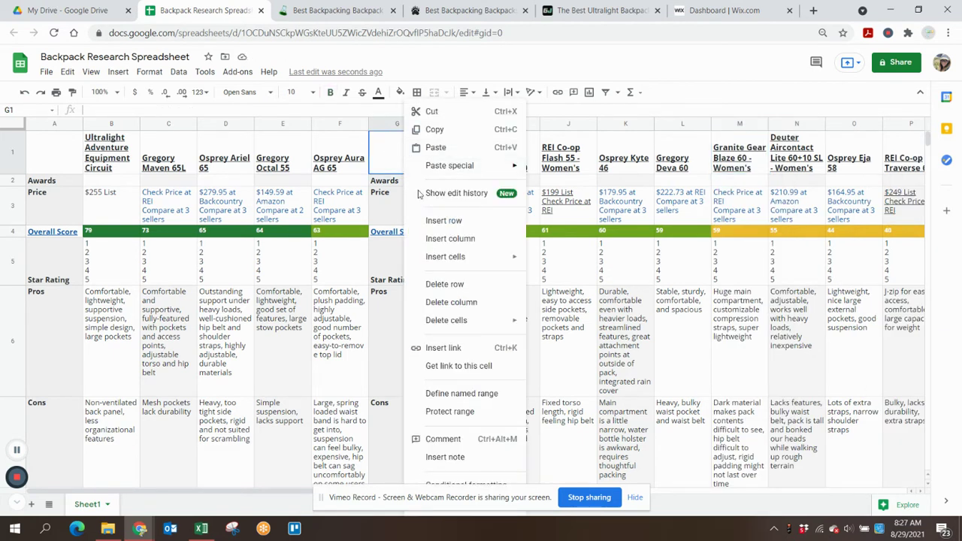
{"action": "mouse_move", "coordinate": [456, 321]}
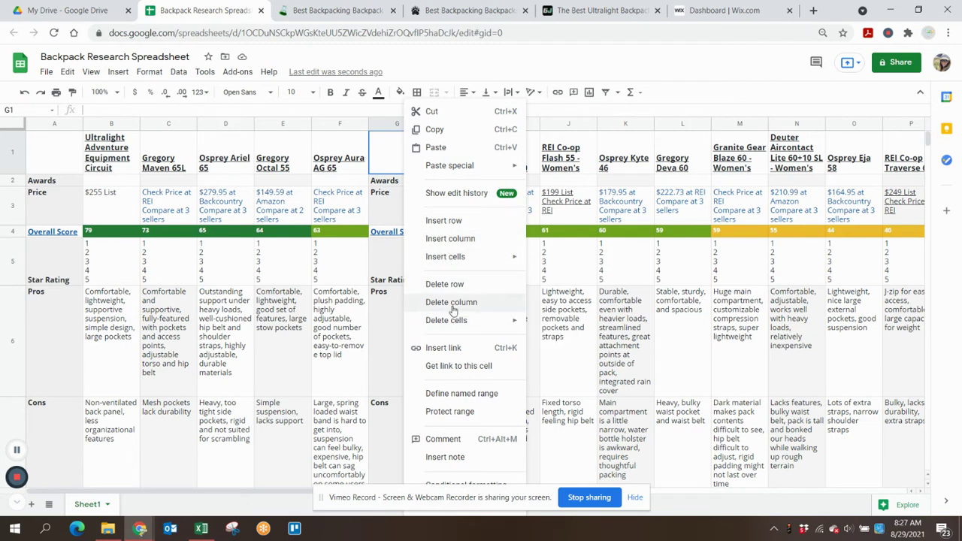
{"action": "left_click", "coordinate": [453, 303]}
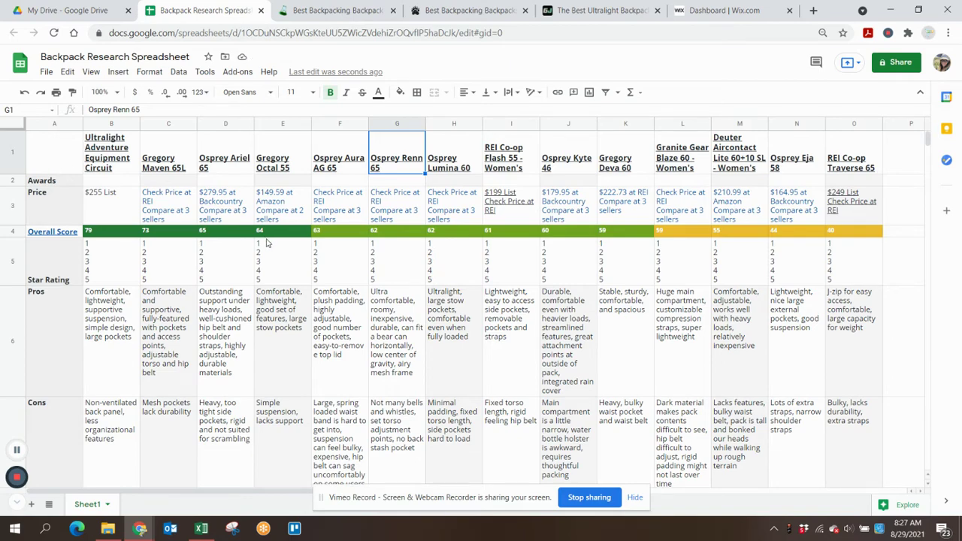
{"action": "scroll", "coordinate": [266, 242], "scroll_direction": "down", "scroll_amount": 6}
{"action": "scroll", "coordinate": [266, 242], "scroll_direction": "up", "scroll_amount": 5}
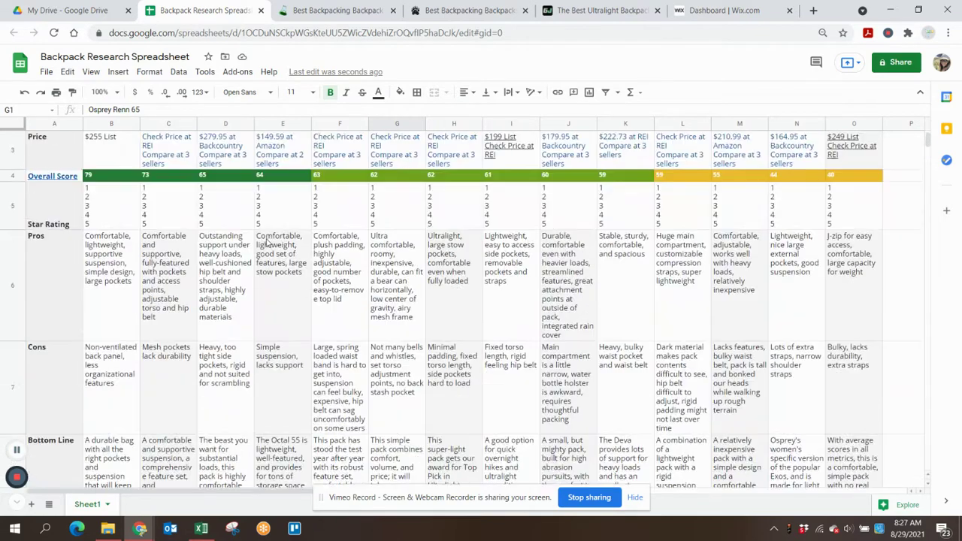
{"action": "scroll", "coordinate": [266, 242], "scroll_direction": "up", "scroll_amount": 1}
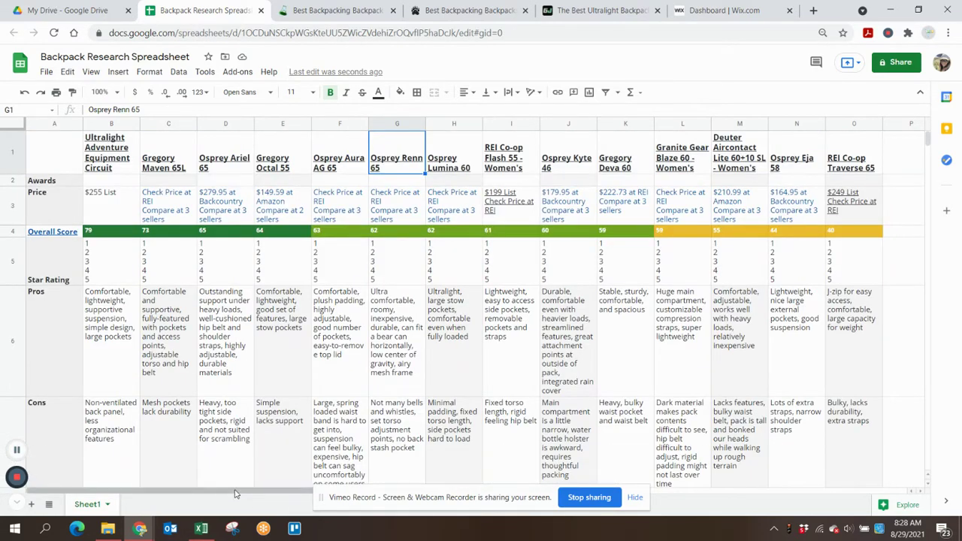
Freeze the first row of the spreadsheet, which holds the backpack names.
{"action": "left_click_drag", "start_coordinate": [237, 494], "coordinate": [139, 484]}
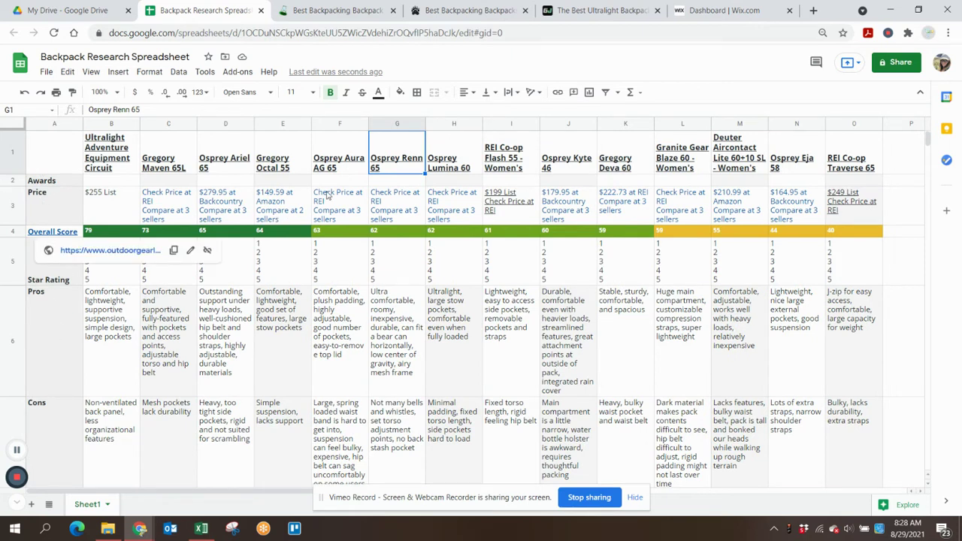
{"action": "scroll", "coordinate": [344, 244], "scroll_direction": "down", "scroll_amount": 10}
{"action": "scroll", "coordinate": [384, 302], "scroll_direction": "down", "scroll_amount": 2}
{"action": "scroll", "coordinate": [384, 303], "scroll_direction": "up", "scroll_amount": 10}
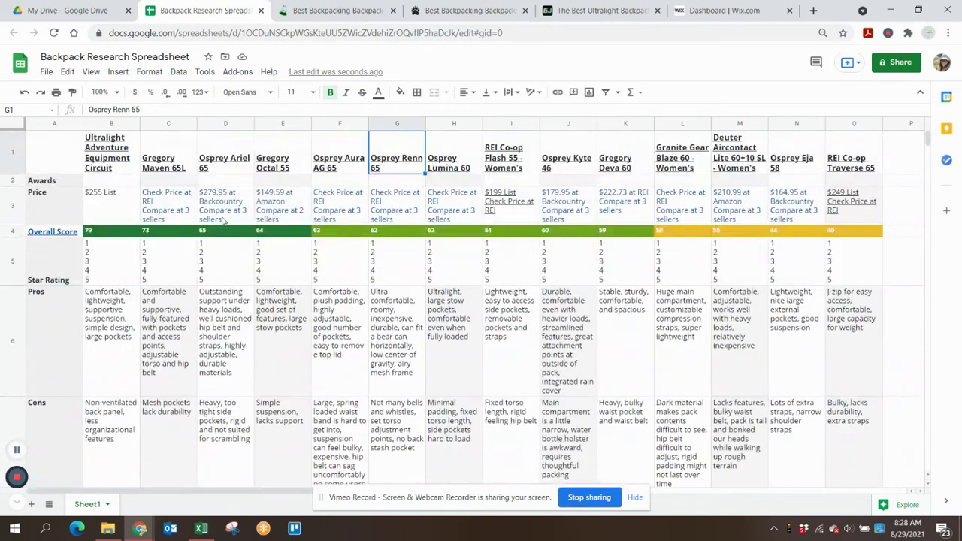
{"action": "left_click", "coordinate": [41, 160]}
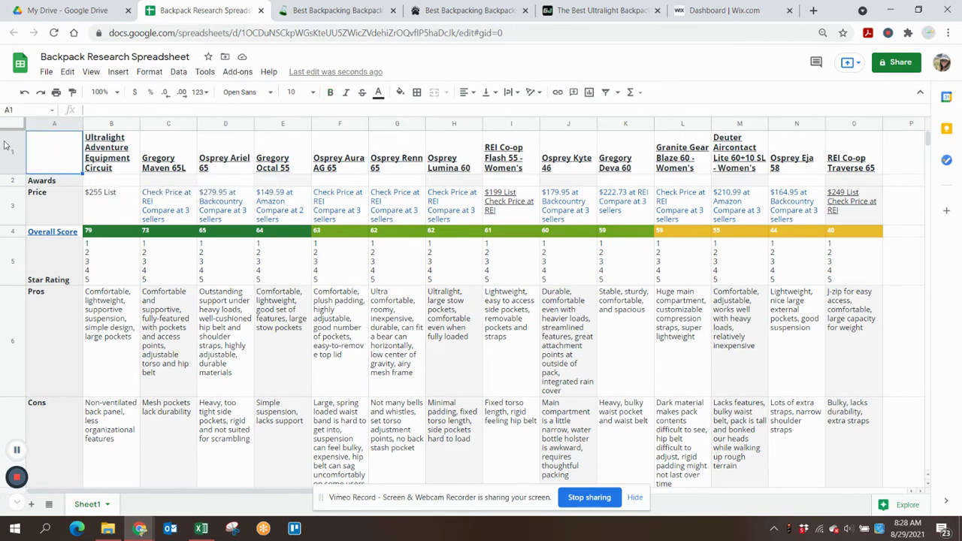
{"action": "left_click", "coordinate": [91, 71]}
{"action": "mouse_move", "coordinate": [105, 92]}
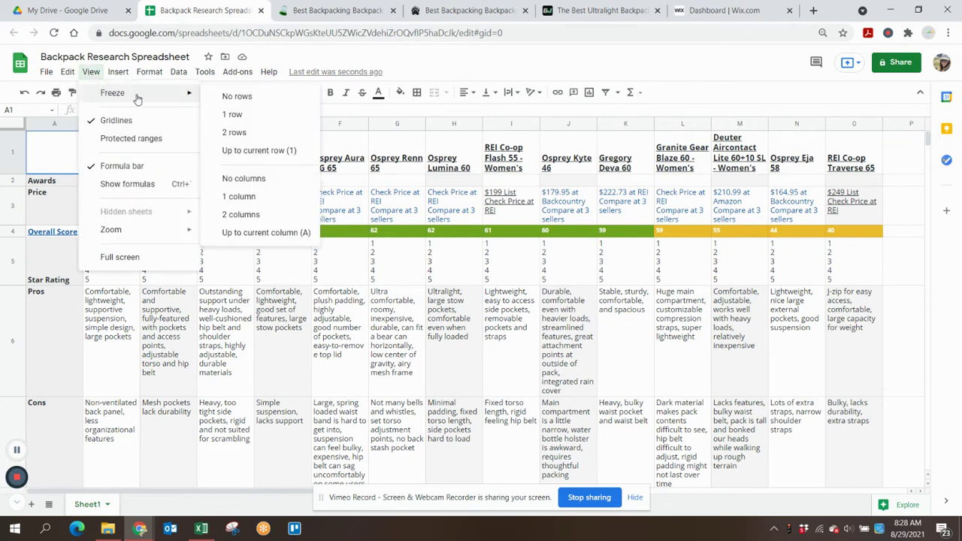
{"action": "left_click", "coordinate": [227, 117]}
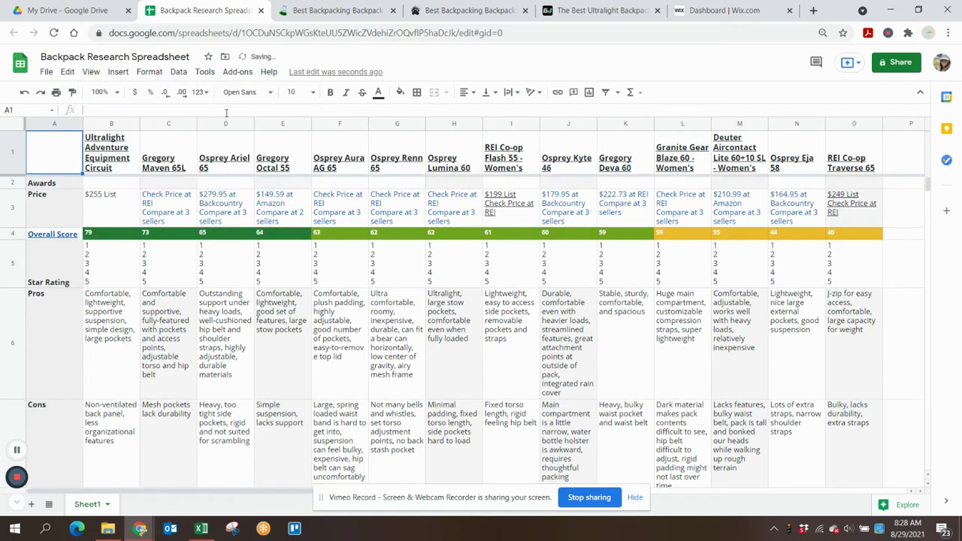
Freeze the first column with the row labels and check that the frozen headings hold while moving through the table.
{"action": "left_click", "coordinate": [91, 72]}
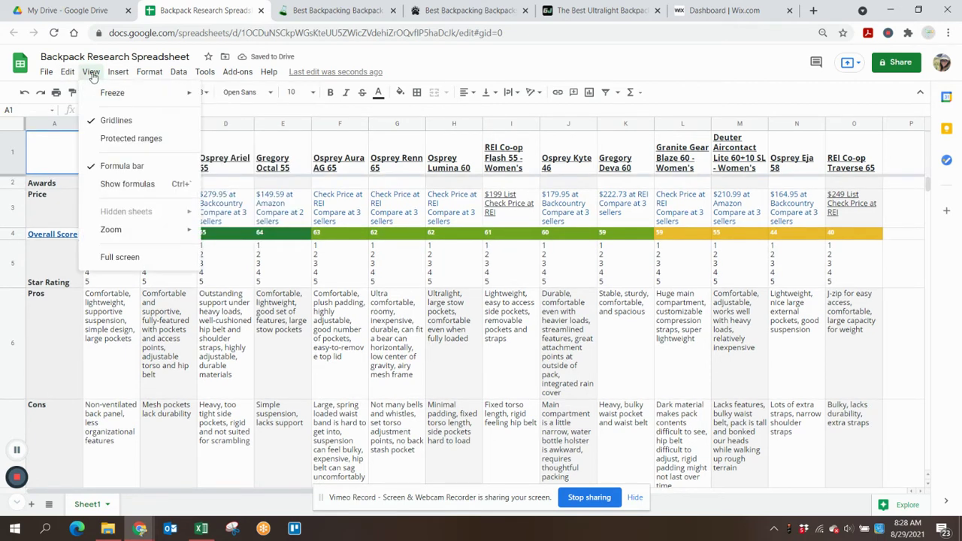
{"action": "mouse_move", "coordinate": [112, 92]}
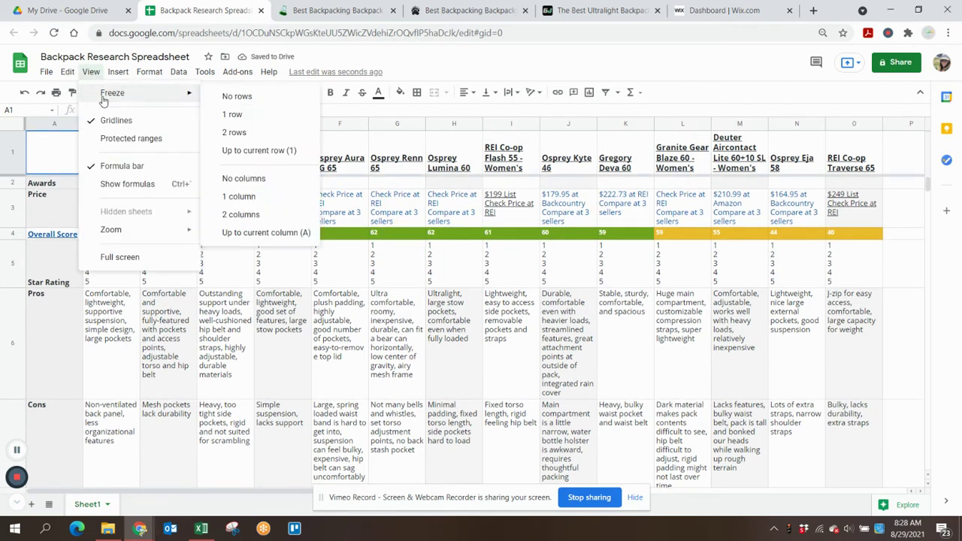
{"action": "left_click", "coordinate": [246, 197]}
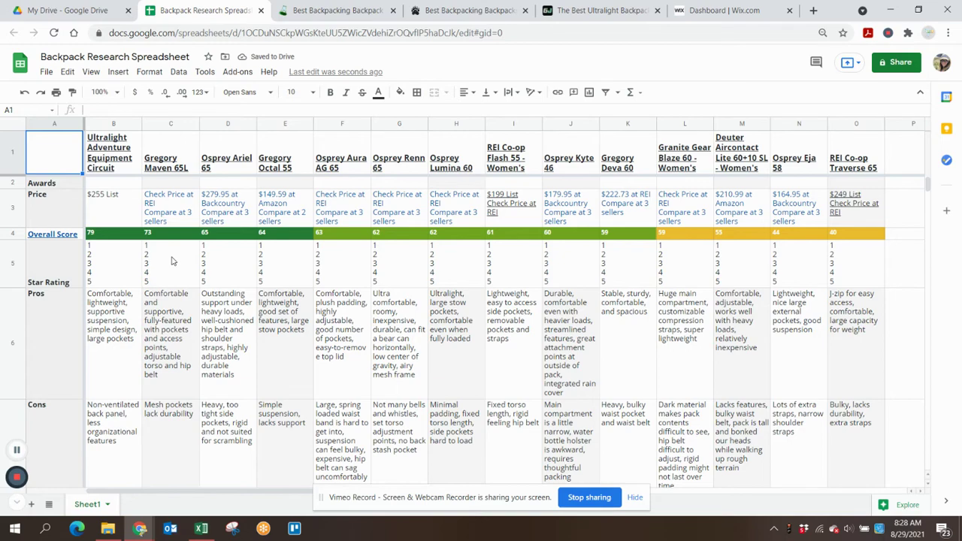
{"action": "scroll", "coordinate": [172, 261], "scroll_direction": "down", "scroll_amount": 3}
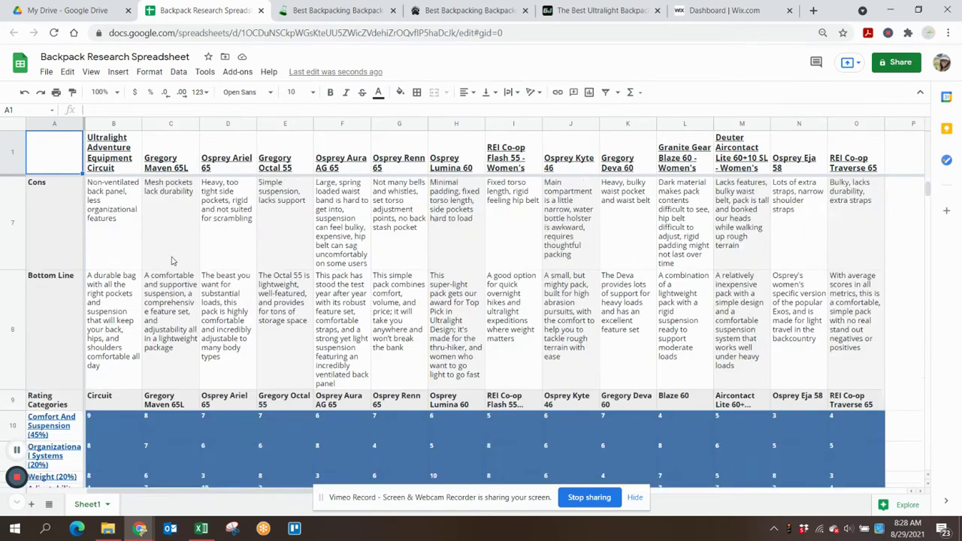
{"action": "scroll", "coordinate": [171, 261], "scroll_direction": "up", "scroll_amount": 3}
{"action": "mouse_move", "coordinate": [188, 495]}
{"action": "left_mouse_down"}
{"action": "mouse_move", "coordinate": [278, 494]}
{"action": "mouse_move", "coordinate": [183, 505]}
{"action": "left_mouse_up"}
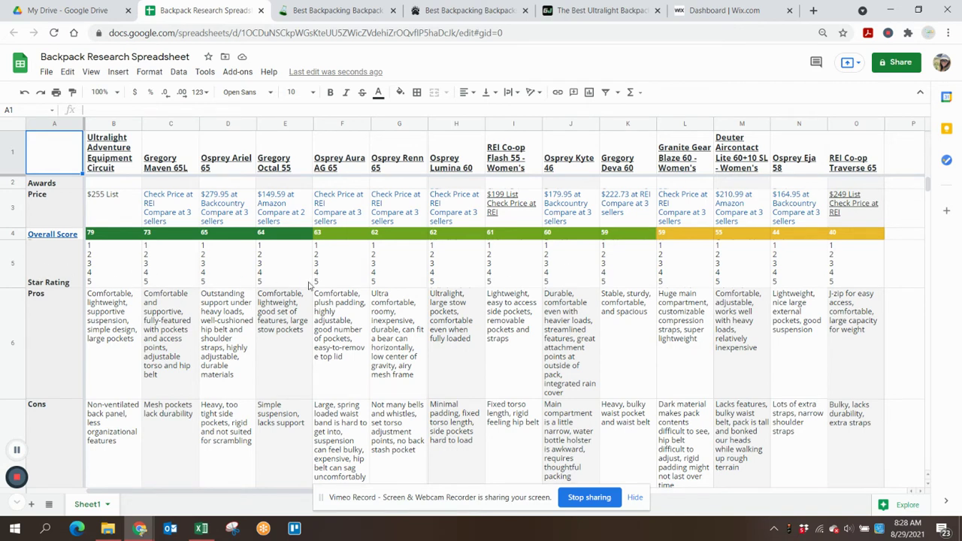
Delete the Star Rating row and the Rating Categories row from the comparison table.
{"action": "right_click", "coordinate": [41, 265]}
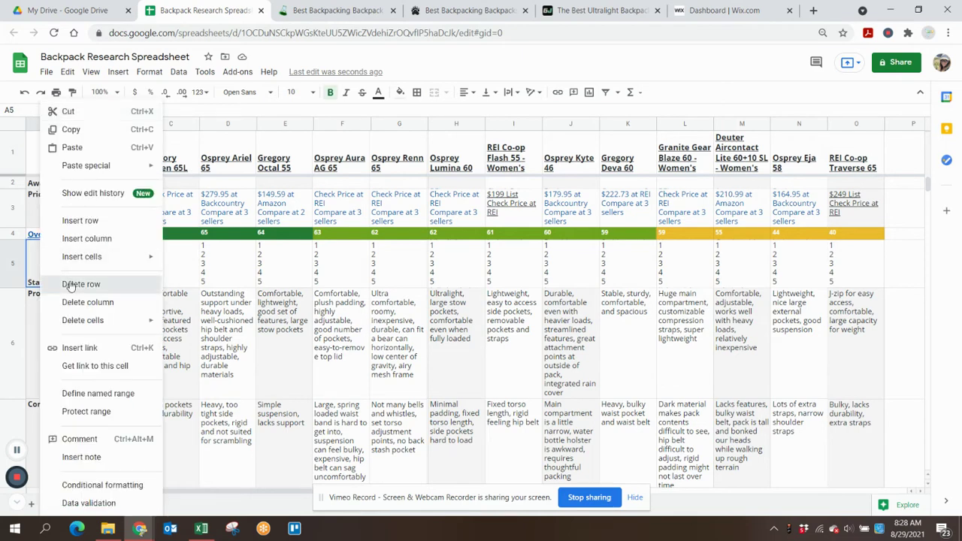
{"action": "left_click", "coordinate": [70, 285]}
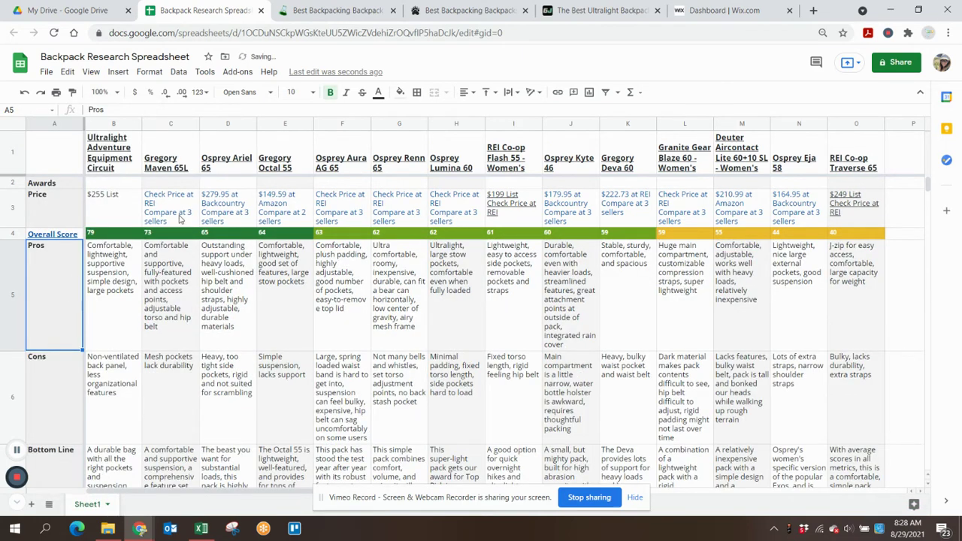
{"action": "scroll", "coordinate": [166, 340], "scroll_direction": "down", "scroll_amount": 5}
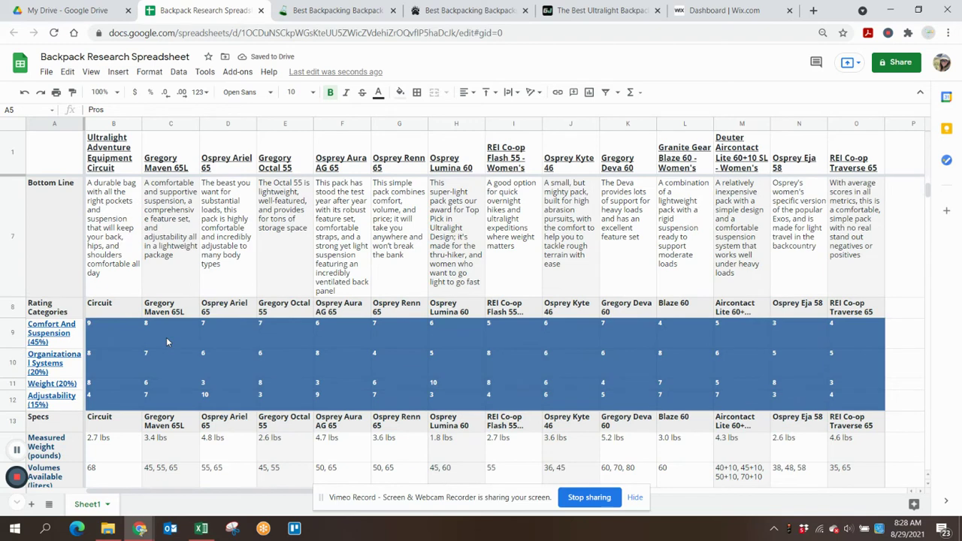
{"action": "scroll", "coordinate": [166, 337], "scroll_direction": "down", "scroll_amount": 2}
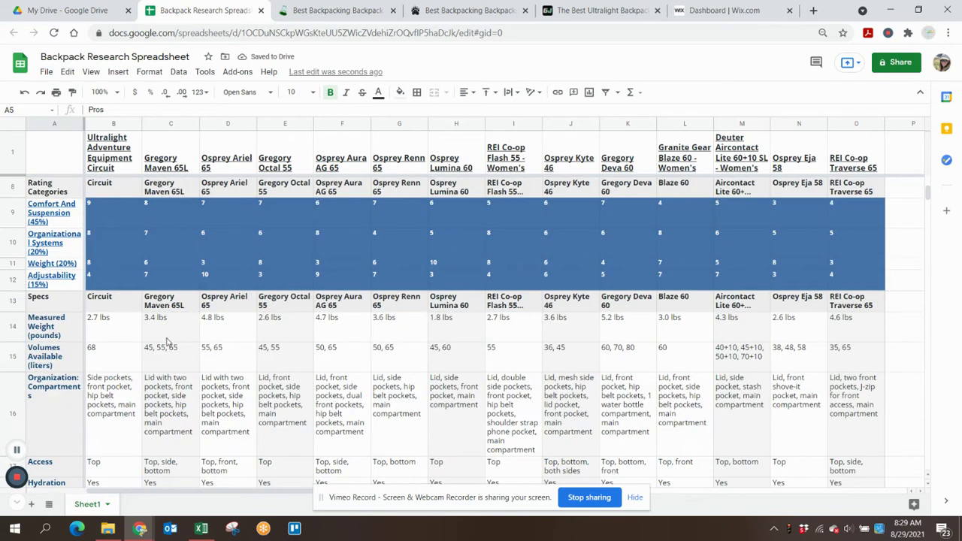
{"action": "right_click", "coordinate": [62, 191]}
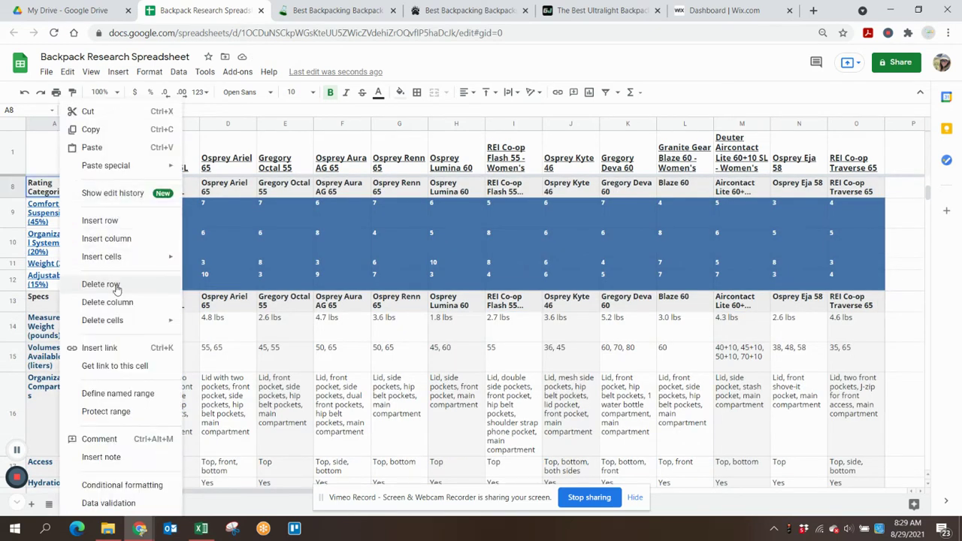
{"action": "left_click", "coordinate": [118, 289]}
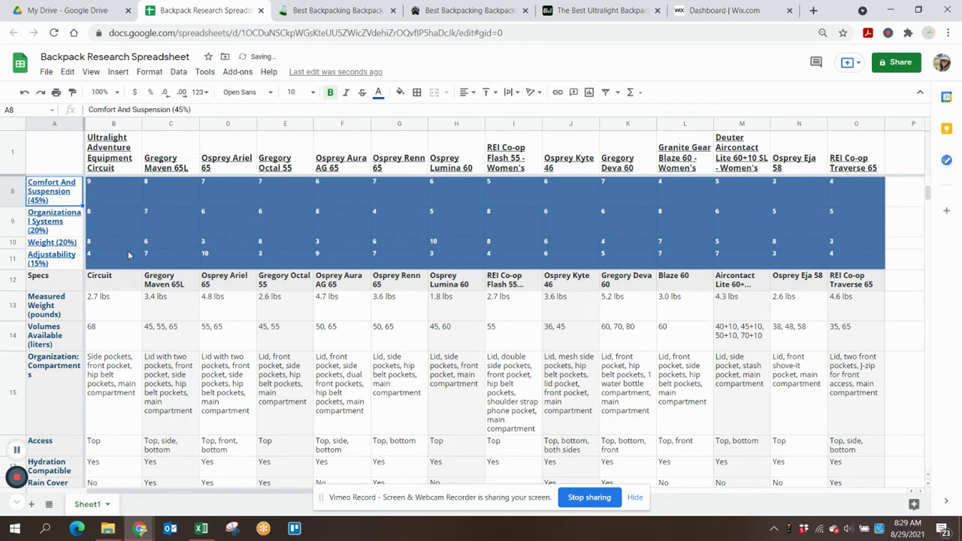
Delete the Specs heading row above Measured Weight and return to the start of the table.
{"action": "left_click", "coordinate": [67, 283]}
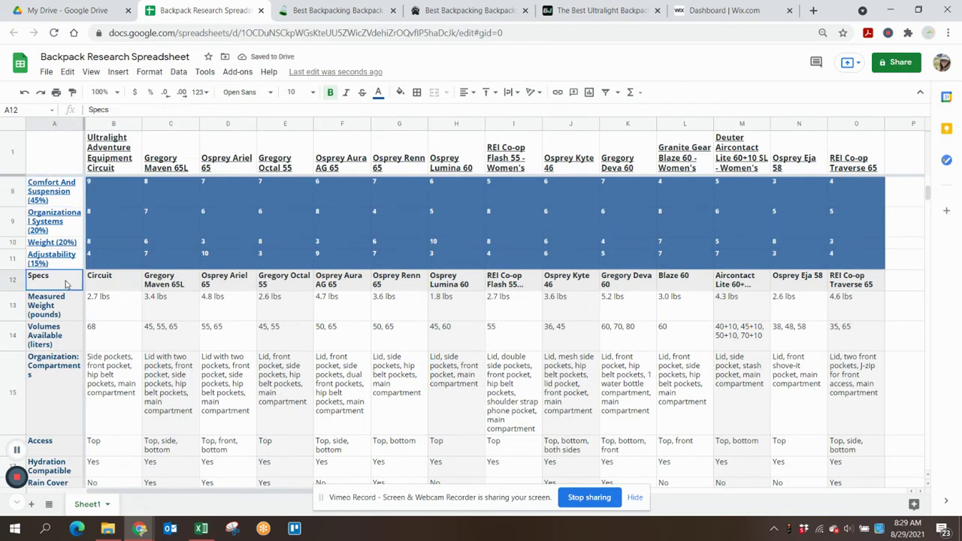
{"action": "right_click", "coordinate": [66, 284]}
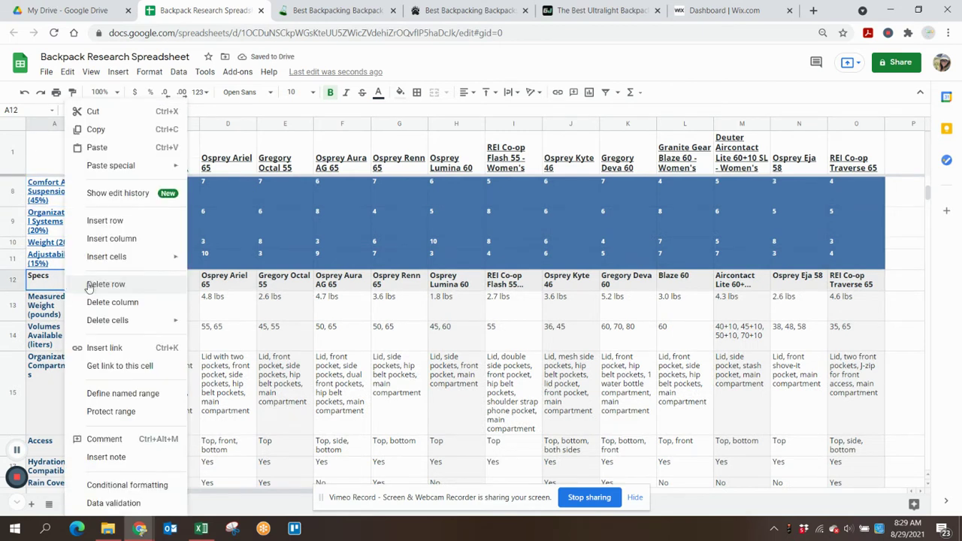
{"action": "left_click", "coordinate": [88, 285]}
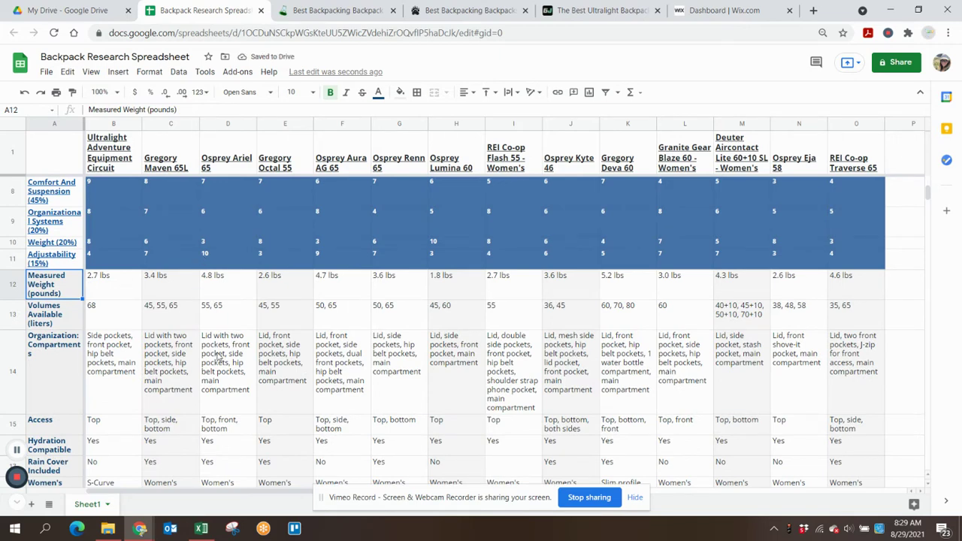
{"action": "scroll", "coordinate": [217, 356], "scroll_direction": "up", "scroll_amount": 5}
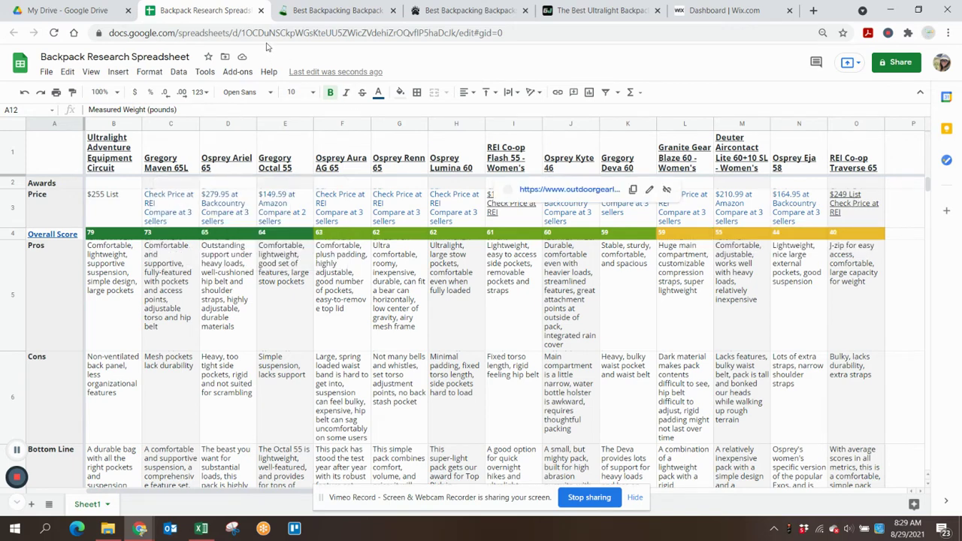
Look up the awards for products 6–10 on GearLab and enter TOP PICK for Osprey Lumina 60 and BEST BUY for Osprey Renn 65.
{"action": "left_click", "coordinate": [313, 11]}
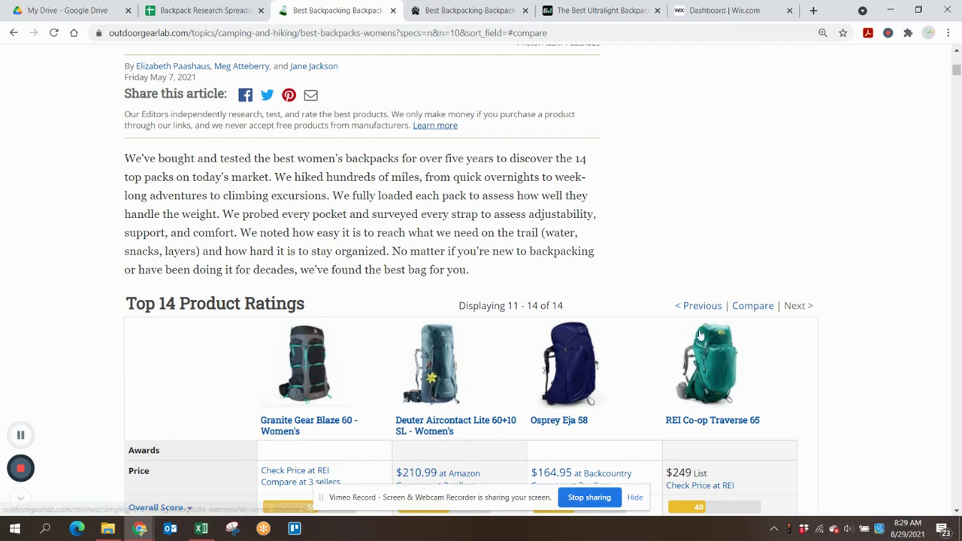
{"action": "left_click", "coordinate": [684, 306]}
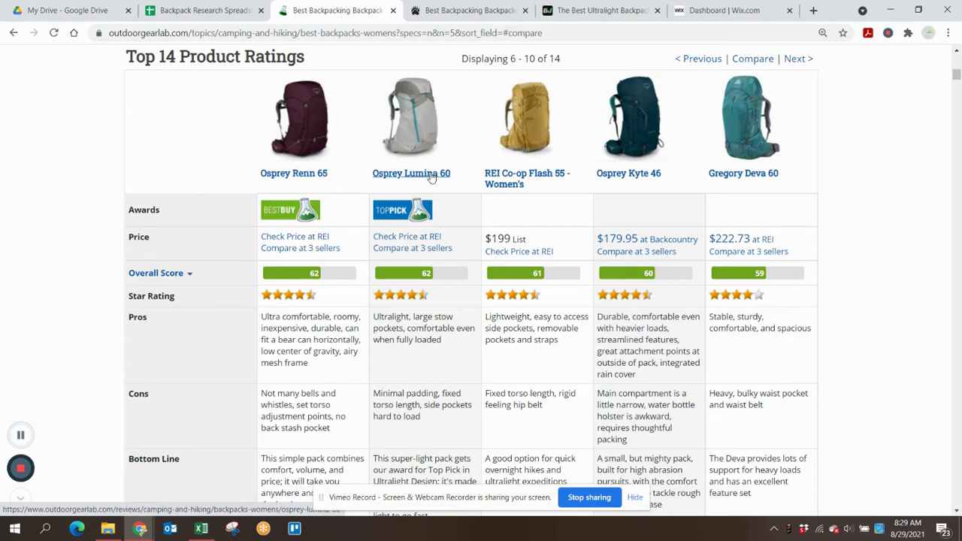
{"action": "left_click", "coordinate": [171, 11]}
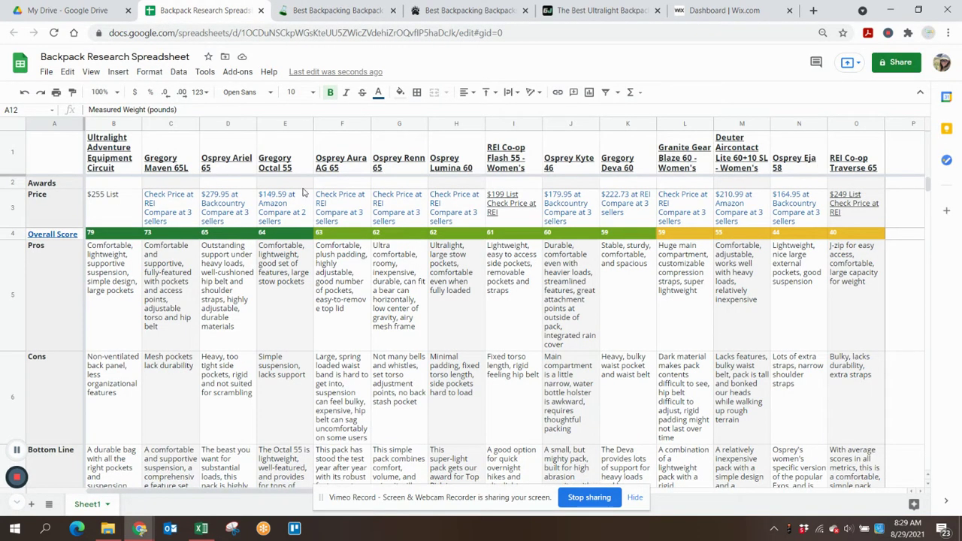
{"action": "left_click", "coordinate": [436, 185]}
{"action": "type", "text": "T"}
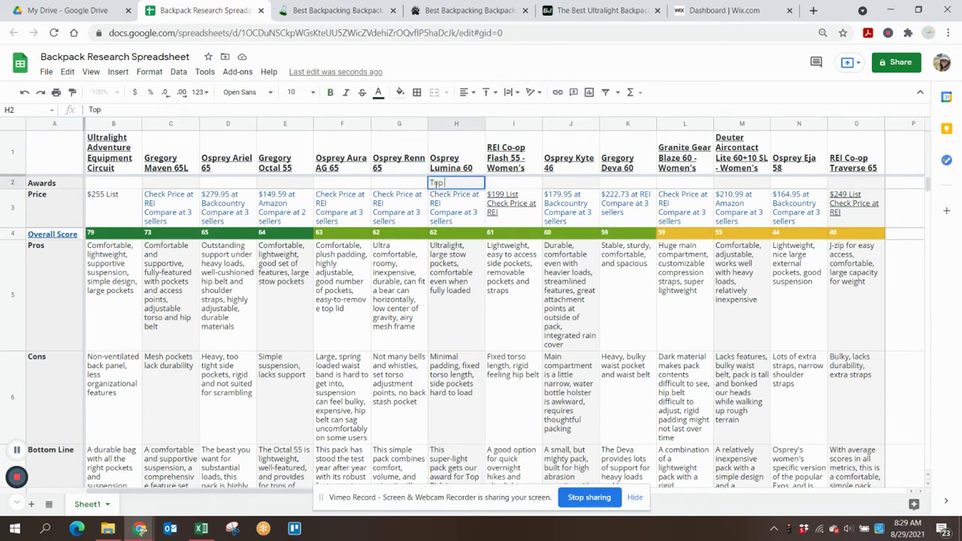
{"action": "type", "text": "OP PICK"}
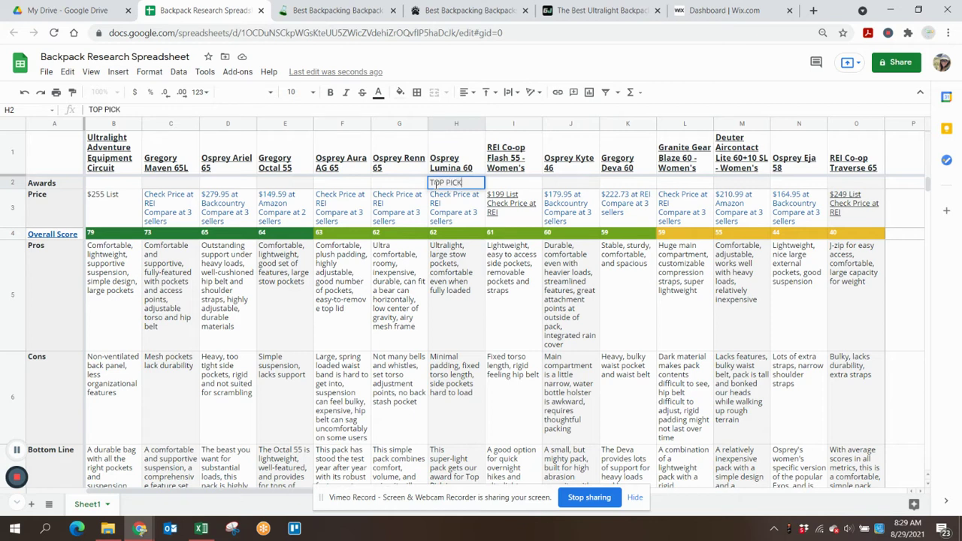
{"action": "left_click", "coordinate": [388, 184]}
{"action": "type", "text": "BEST BUY"}
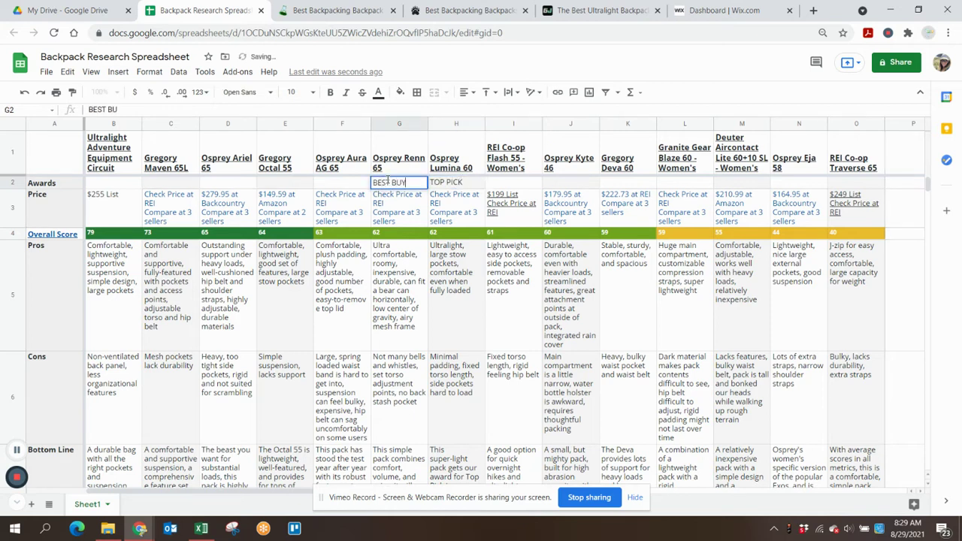
Look up the awards for products 1–5 on GearLab and enter EDITORS CHOICE for the Ultralight Adventure Equipment Circuit in cell B2.
{"action": "left_click", "coordinate": [331, 10]}
{"action": "scroll", "coordinate": [351, 139], "scroll_direction": "up", "scroll_amount": 1}
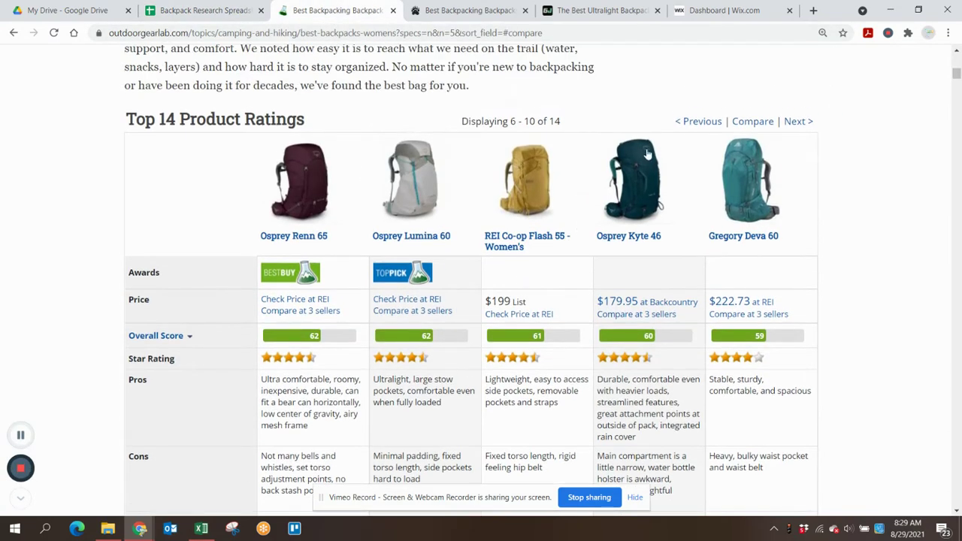
{"action": "left_click", "coordinate": [681, 124]}
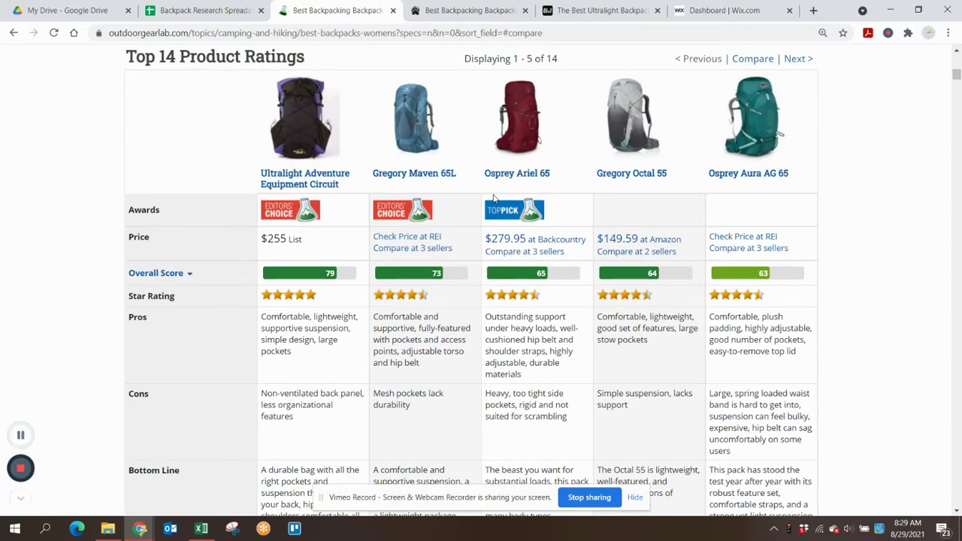
{"action": "left_click", "coordinate": [214, 9]}
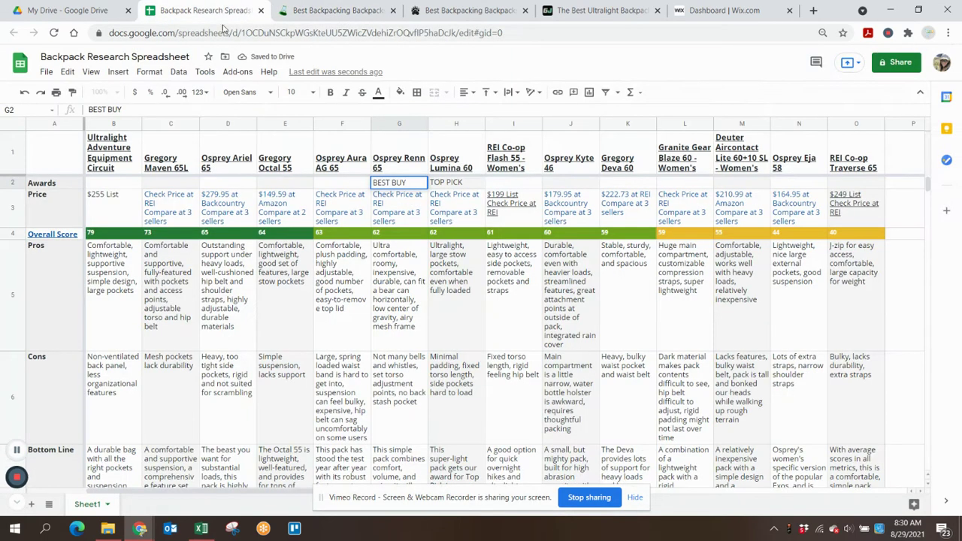
{"action": "left_click", "coordinate": [117, 185]}
{"action": "type", "text": "EDITORS CHOICE"}
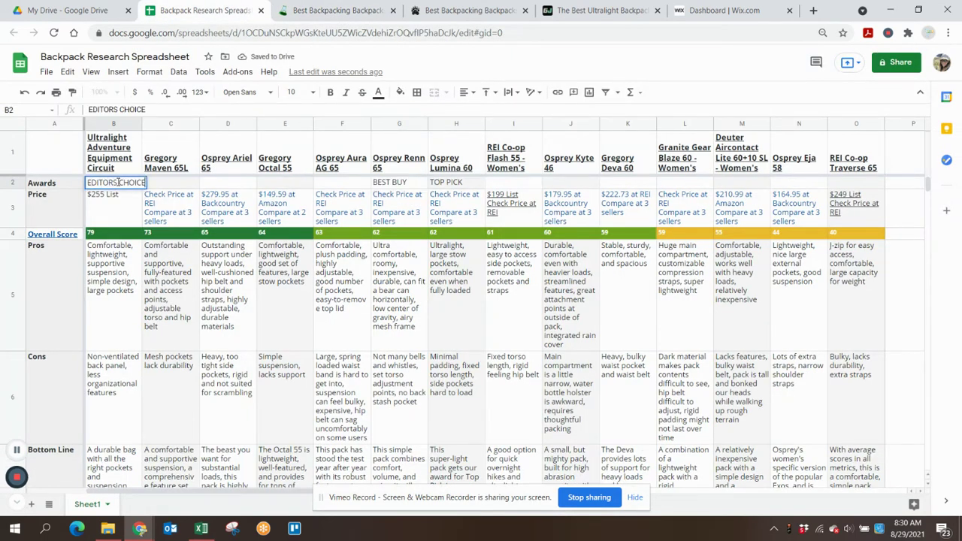
{"action": "key", "text": "Return"}
Copy the EDITORS CHOICE award from cell B2 to the Gregory Maven 65L in cell C2.
{"action": "left_click", "coordinate": [129, 188]}
{"action": "key", "text": "ctrl+c"}
{"action": "left_click", "coordinate": [147, 190]}
{"action": "key", "text": "ctrl+v"}
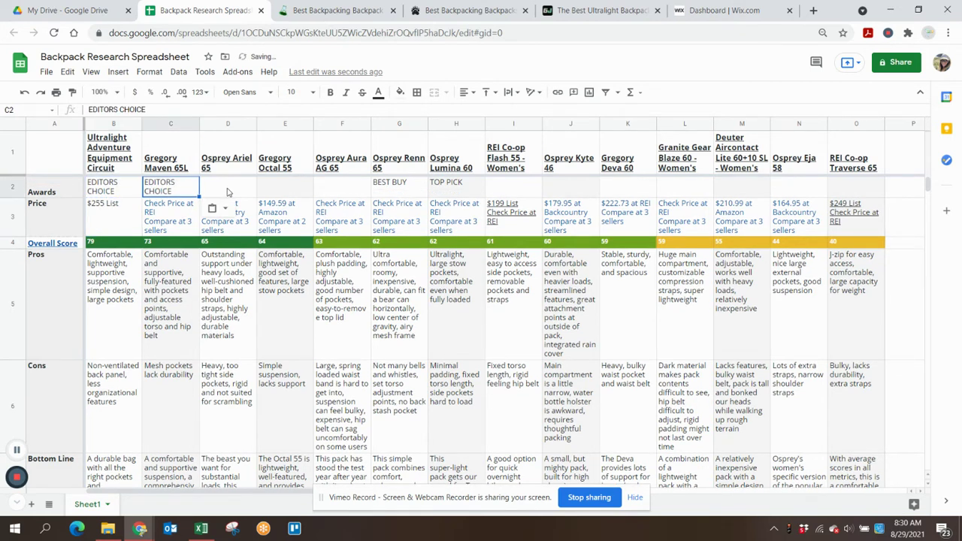
Enter TOP PICK as the award for the Osprey Ariel 65 in cell D2 and look over the finished table.
{"action": "left_click", "coordinate": [228, 193]}
{"action": "type", "text": "TOP PICK"}
{"action": "key", "text": "Return"}
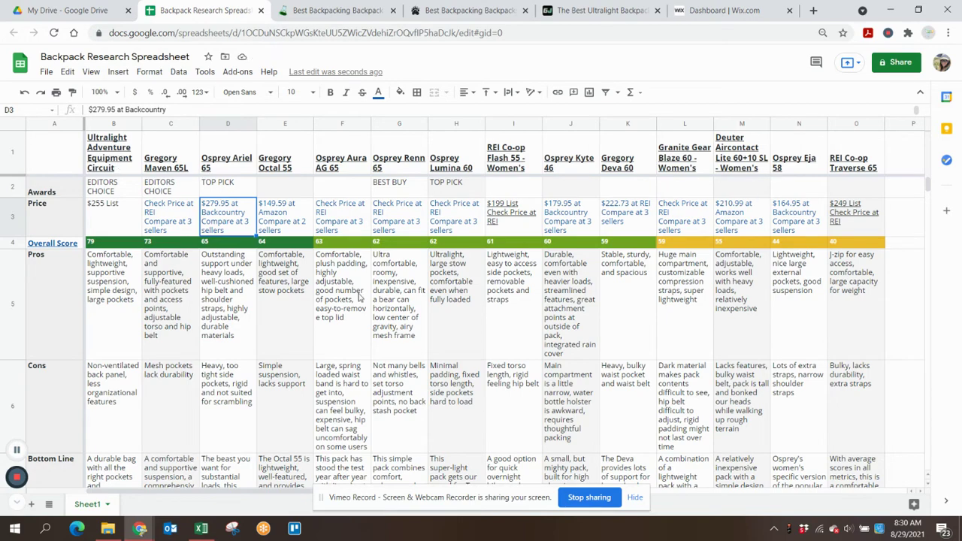
{"action": "scroll", "coordinate": [191, 308], "scroll_direction": "down", "scroll_amount": 10}
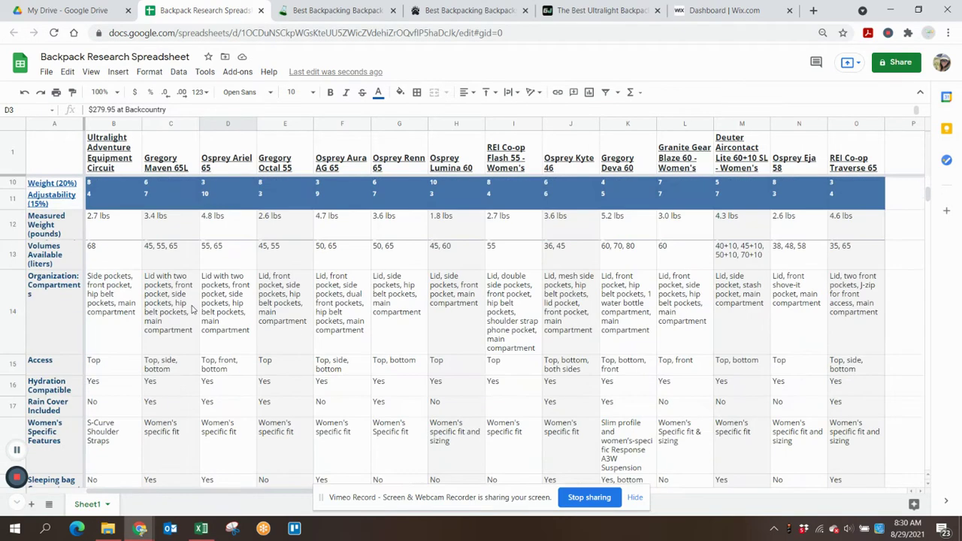
{"action": "scroll", "coordinate": [191, 308], "scroll_direction": "up", "scroll_amount": 10}
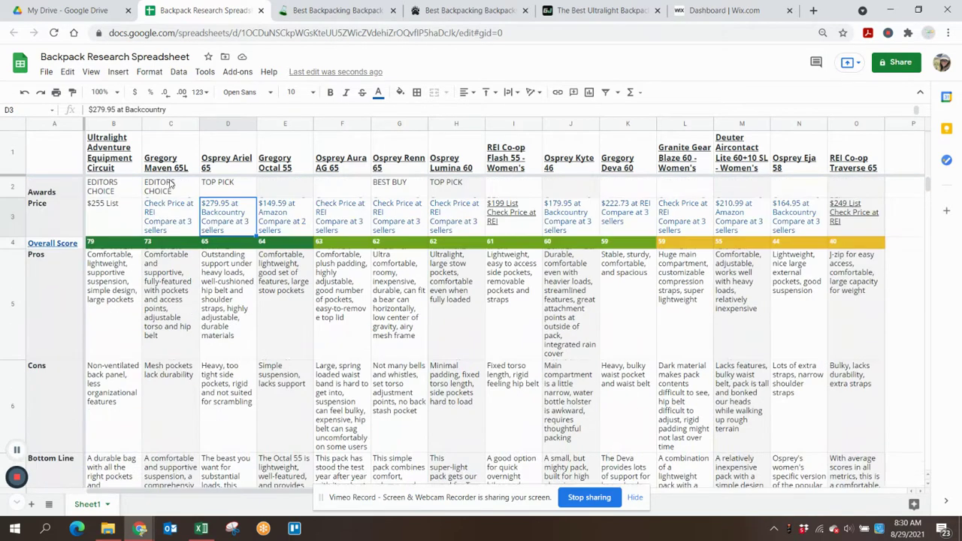
{"action": "mouse_move", "coordinate": [98, 150]}
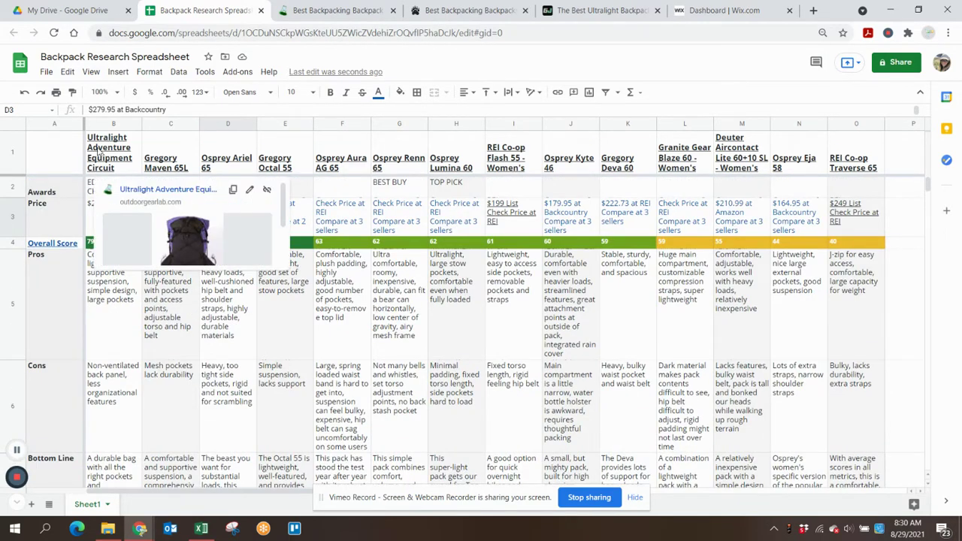
Open the linked GearLab review of the Ultralight Adventure Equipment Circuit and examine its award, analysis and comfort and suspension ratings.
{"action": "left_click", "coordinate": [139, 190]}
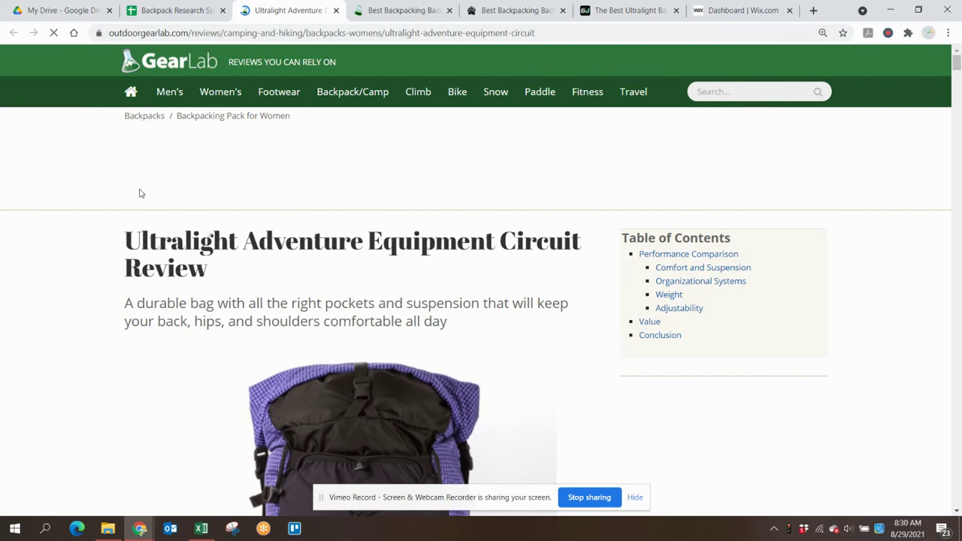
{"action": "scroll", "coordinate": [322, 339], "scroll_direction": "down", "scroll_amount": 6}
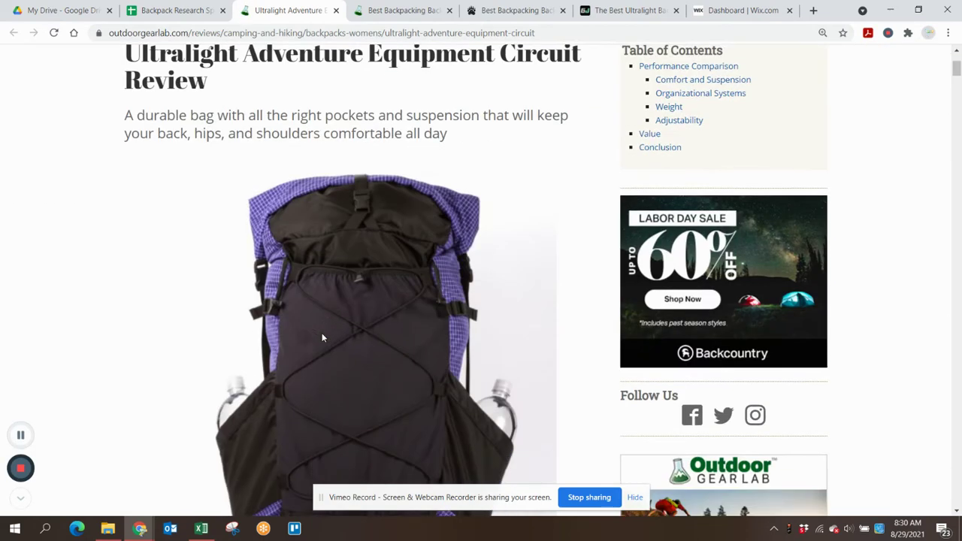
{"action": "scroll", "coordinate": [327, 355], "scroll_direction": "up", "scroll_amount": 6}
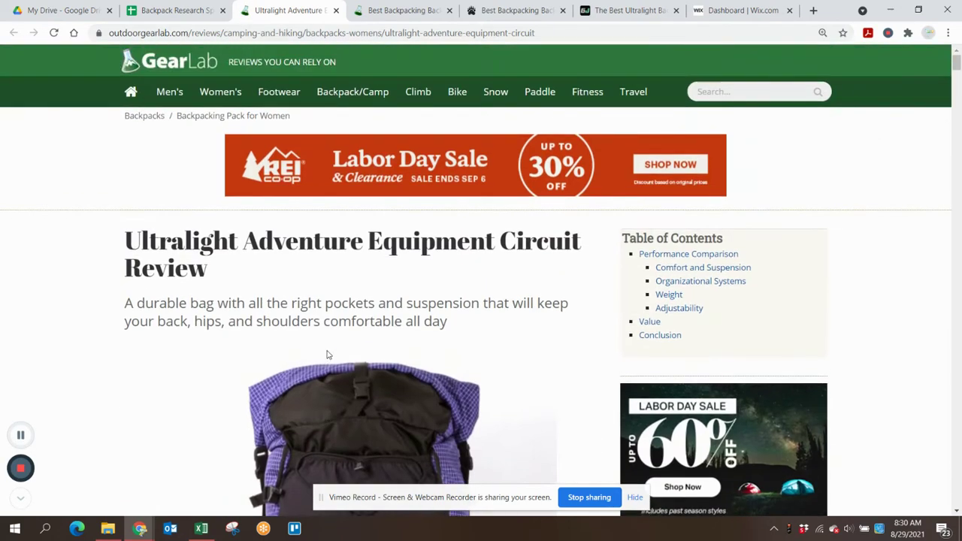
{"action": "scroll", "coordinate": [323, 350], "scroll_direction": "down", "scroll_amount": 20}
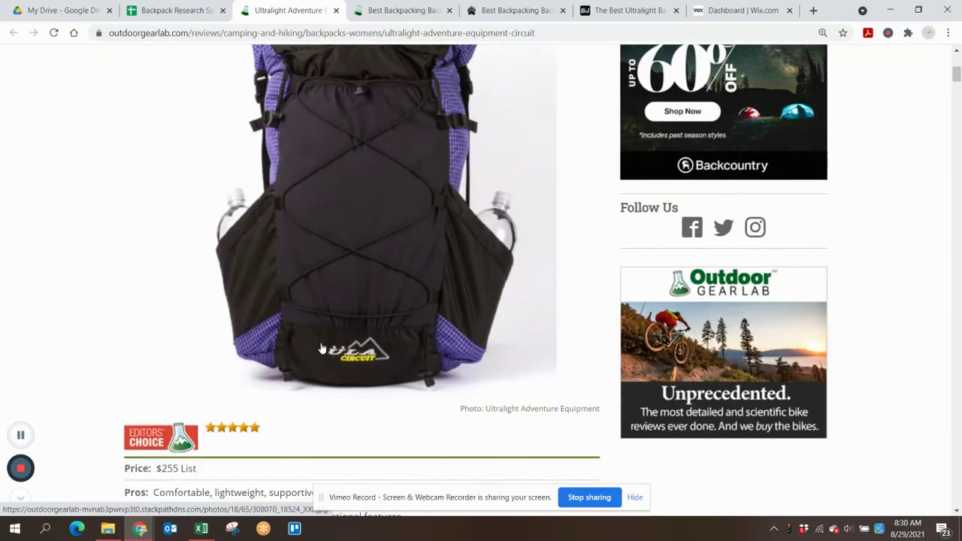
{"action": "scroll", "coordinate": [321, 346], "scroll_direction": "down", "scroll_amount": 12}
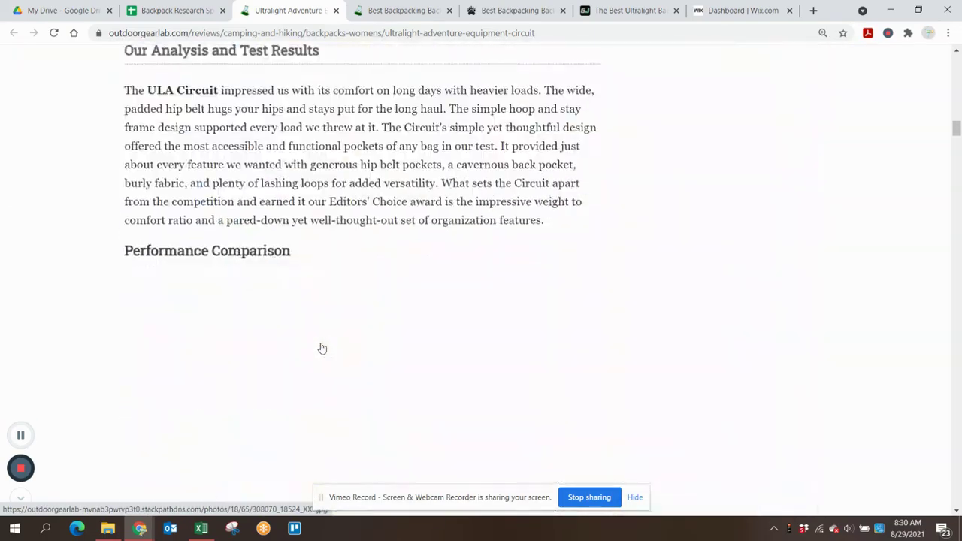
{"action": "scroll", "coordinate": [320, 347], "scroll_direction": "up", "scroll_amount": 5}
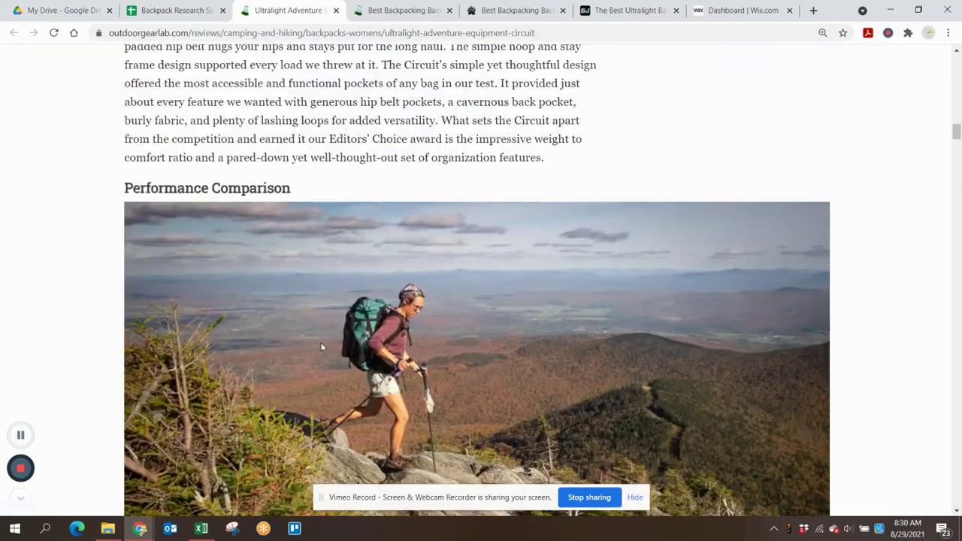
{"action": "scroll", "coordinate": [322, 346], "scroll_direction": "down", "scroll_amount": 8}
{"action": "scroll", "coordinate": [321, 346], "scroll_direction": "down", "scroll_amount": 3}
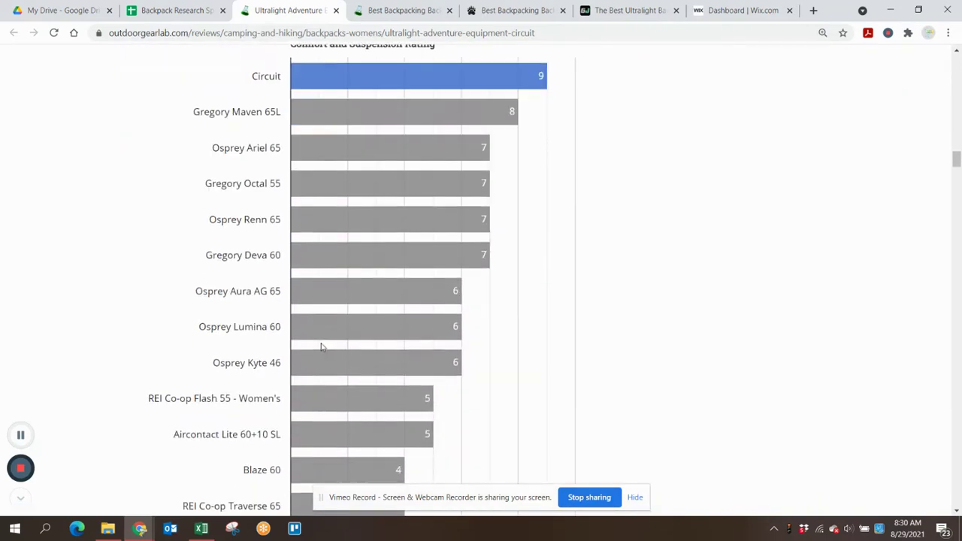
{"action": "mouse_move", "coordinate": [317, 81]}
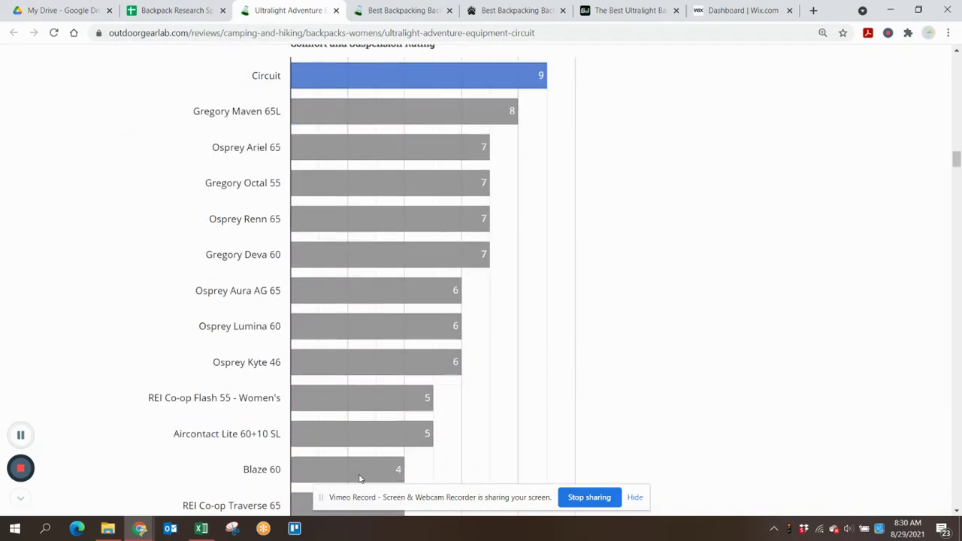
{"action": "scroll", "coordinate": [357, 485], "scroll_direction": "down", "scroll_amount": 6}
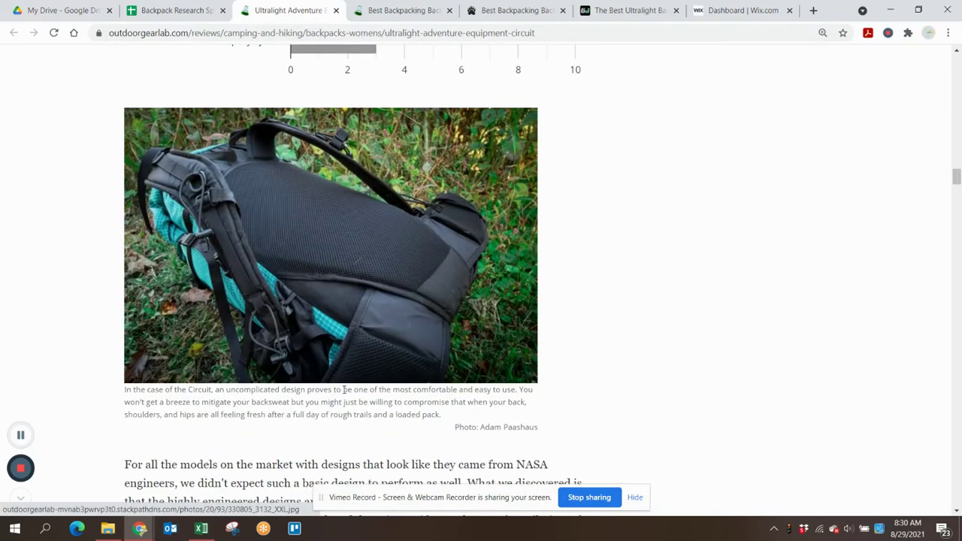
Return to the backpack spreadsheet and enter the row label MY REVIEW in cell A24 below the comparison table.
{"action": "left_click", "coordinate": [177, 17]}
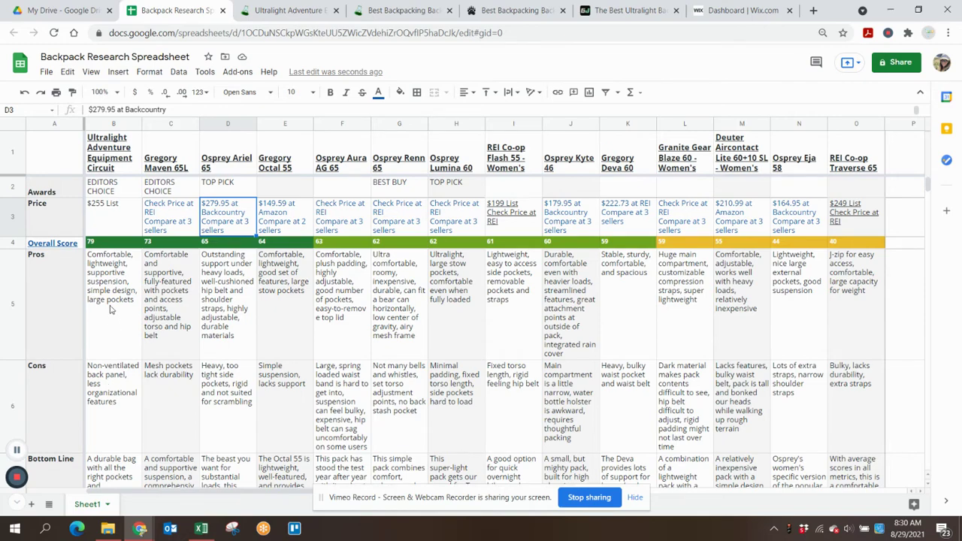
{"action": "scroll", "coordinate": [109, 308], "scroll_direction": "down", "scroll_amount": 10}
{"action": "scroll", "coordinate": [110, 309], "scroll_direction": "down", "scroll_amount": 1}
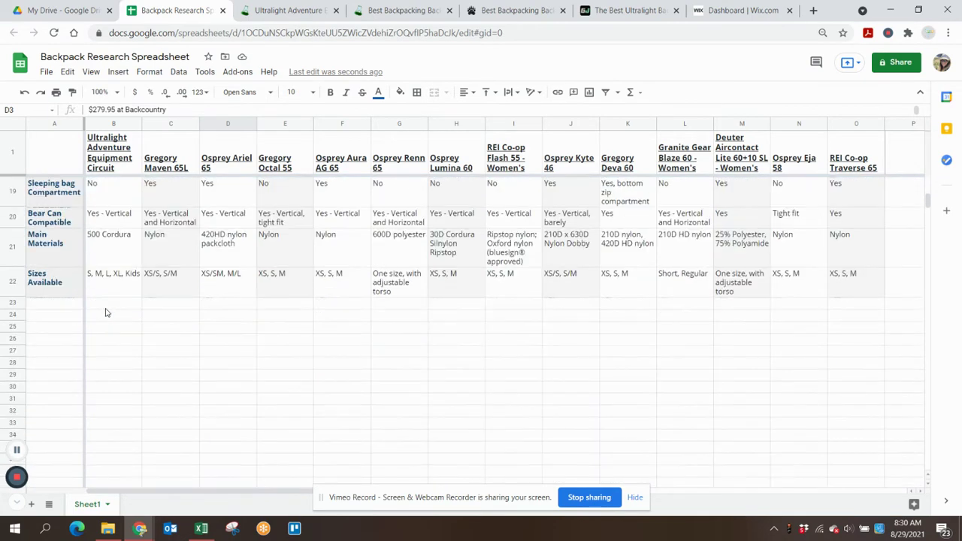
{"action": "left_click", "coordinate": [62, 315]}
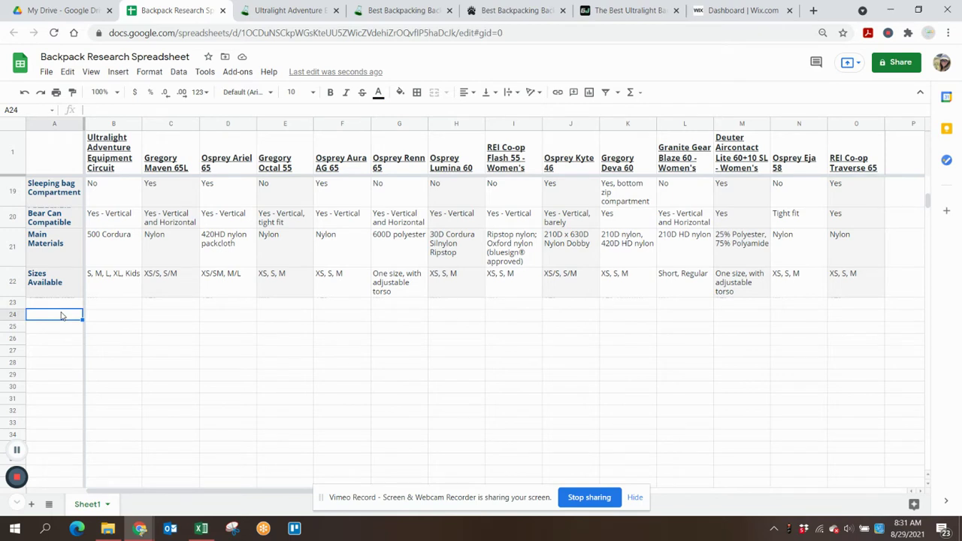
{"action": "type", "text": "I"}
{"action": "type", "text": "m"}
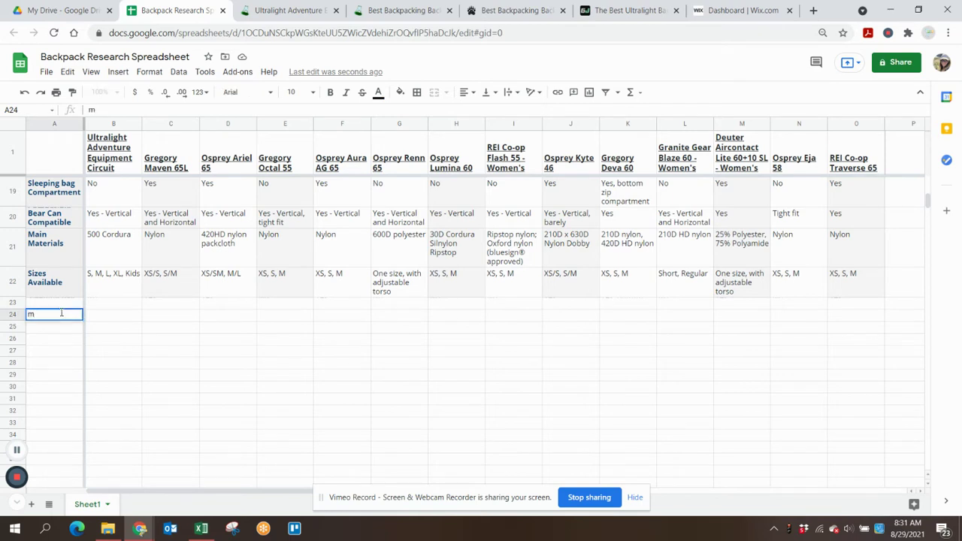
{"action": "key", "text": "BackSpace"}
{"action": "type", "text": "MY REVIEW"}
{"action": "key", "text": "Return"}
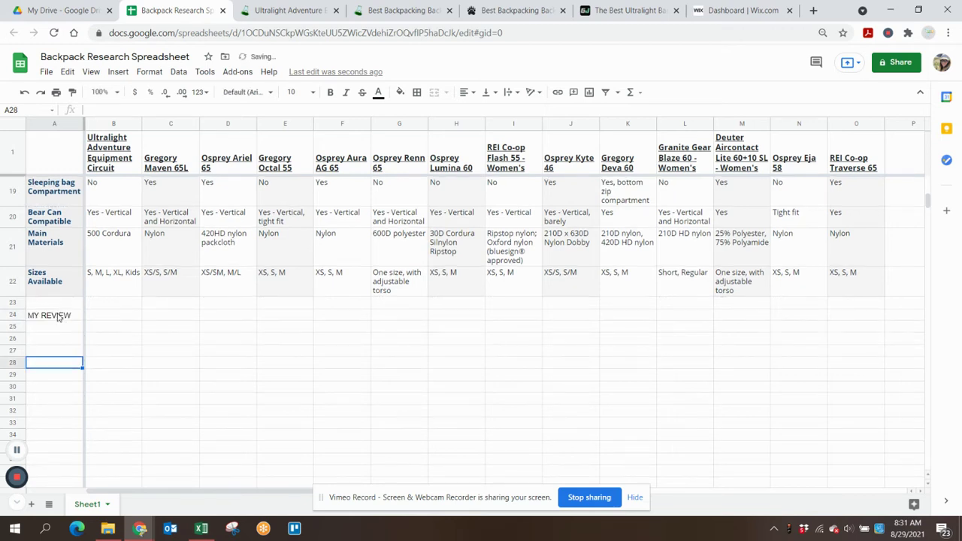
Set text wrapping to Wrap for the MY REVIEW row across all products, cells A24 to O24.
{"action": "left_click", "coordinate": [66, 317]}
{"action": "left_click_drag", "start_coordinate": [66, 317], "coordinate": [849, 316]}
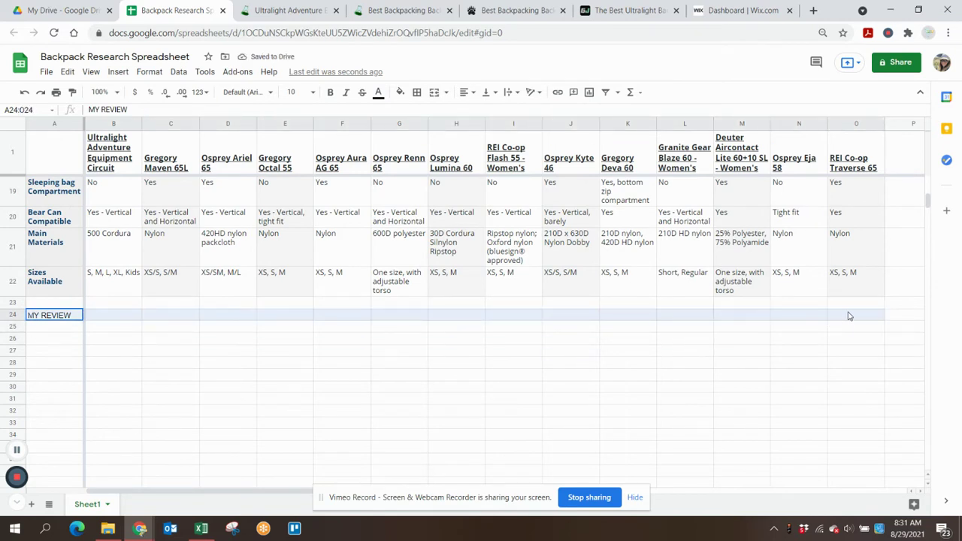
{"action": "left_click", "coordinate": [148, 73]}
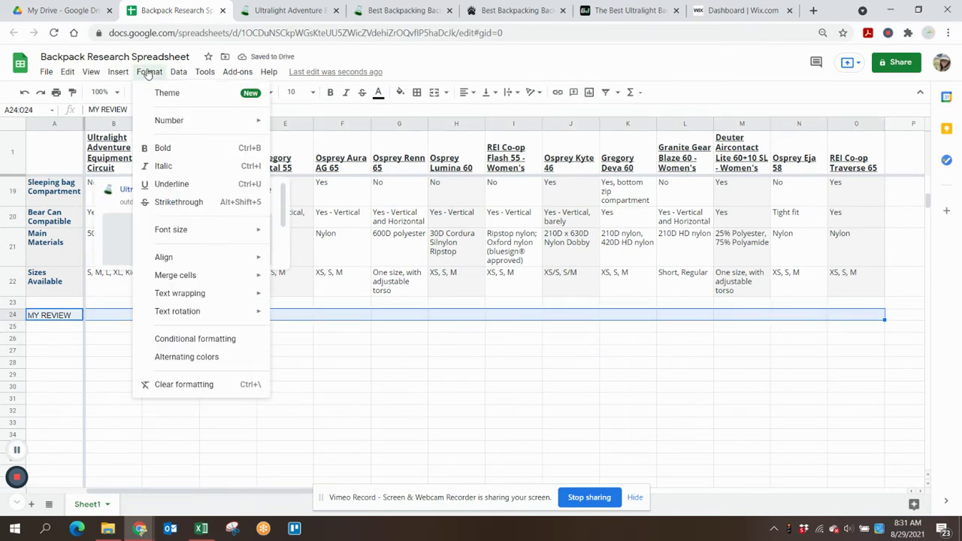
{"action": "mouse_move", "coordinate": [203, 293]}
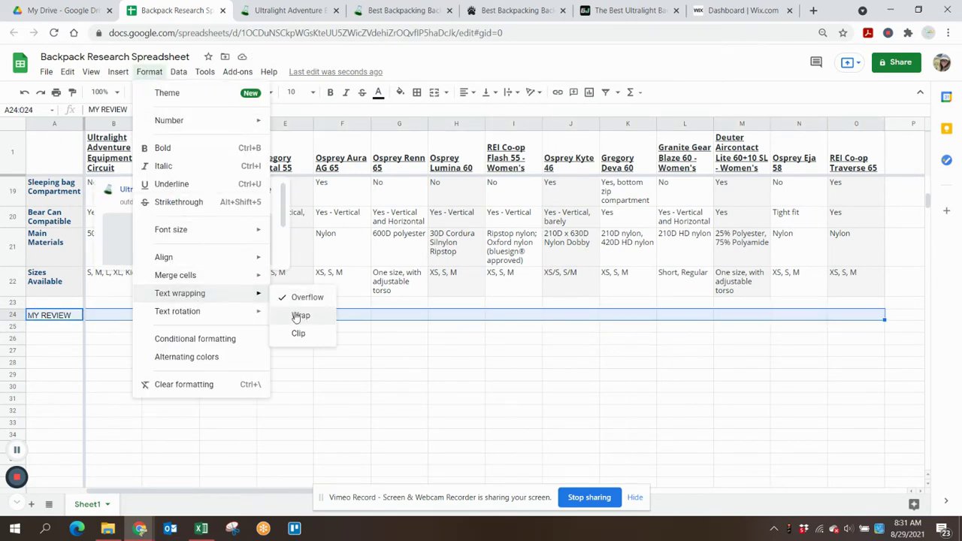
{"action": "key", "text": "Escape"}
Enter the review "I love the straps on this one! The hand loops are a great idea!" in cell B24.
{"action": "left_click", "coordinate": [121, 318]}
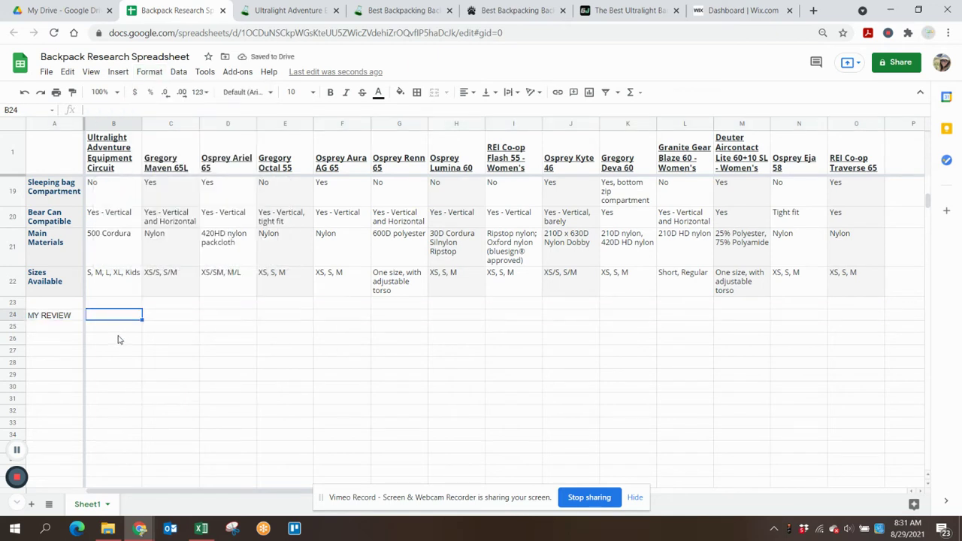
{"action": "type", "text": "I love the stra"}
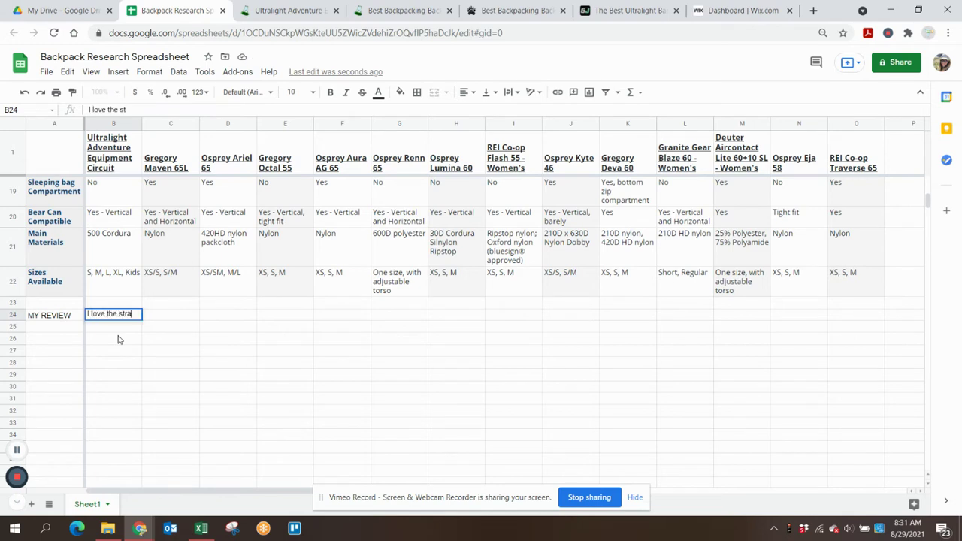
{"action": "type", "text": "ps on this ore!"}
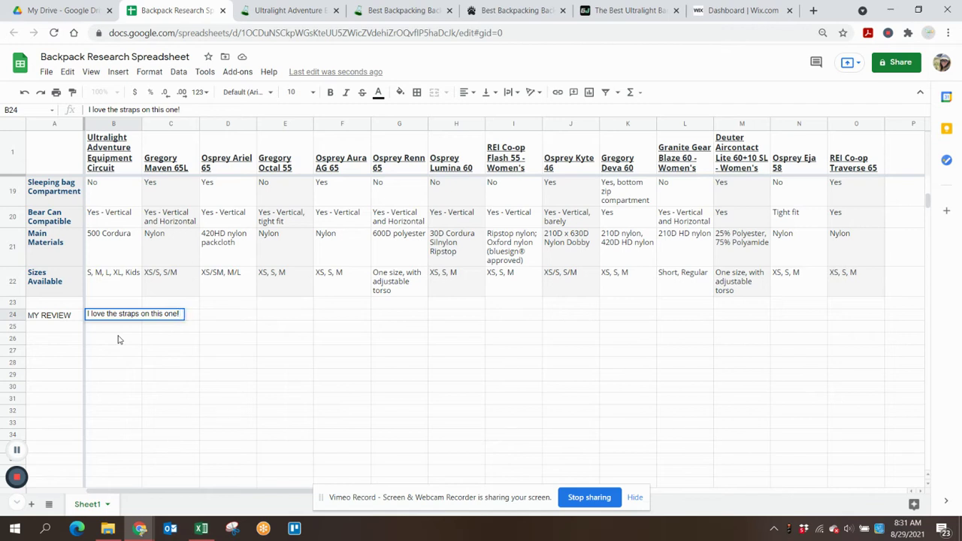
{"action": "type", "text": "The hand loops are a great idea!"}
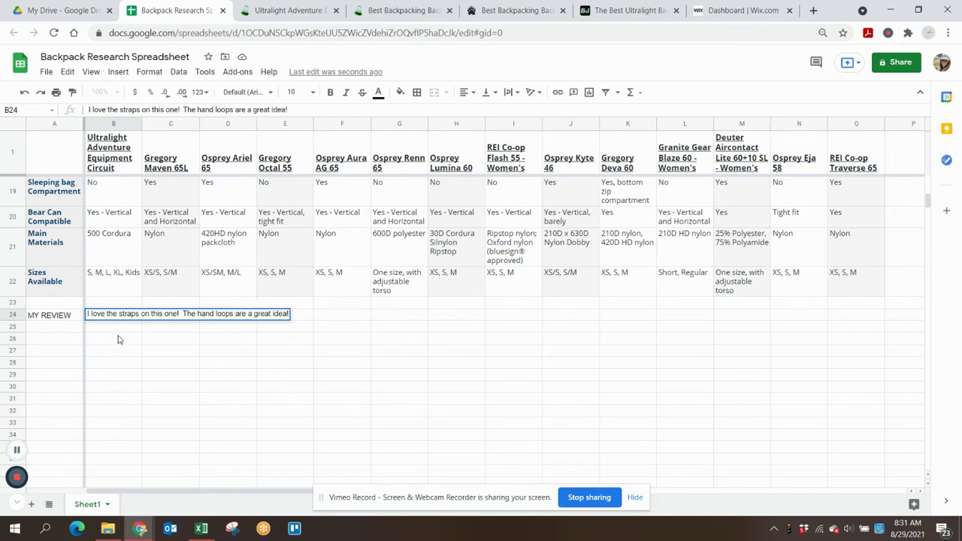
{"action": "key", "text": "Return"}
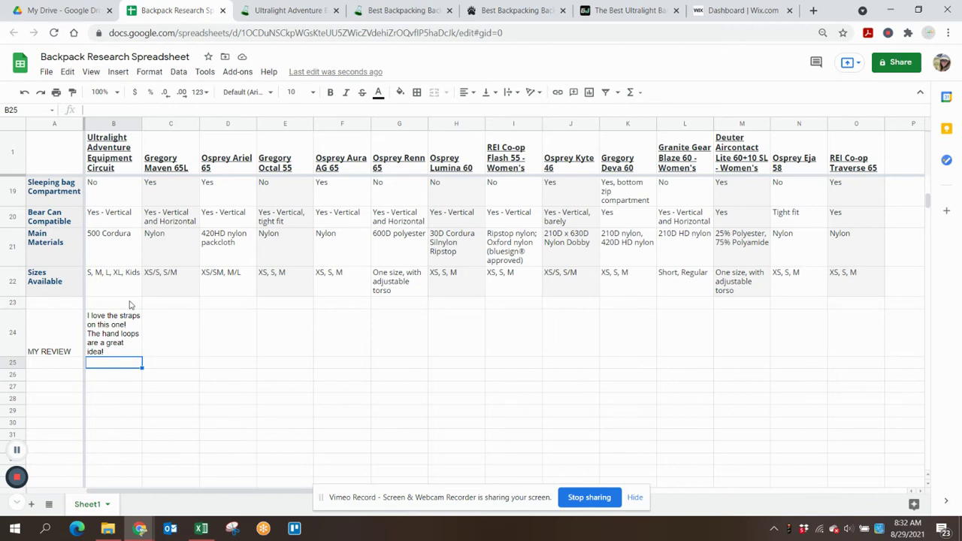
Review the existing feature rows and add the row label "Hip Pckets" in cell A23 above MY REVIEW.
{"action": "scroll", "coordinate": [54, 282], "scroll_direction": "up", "scroll_amount": 3}
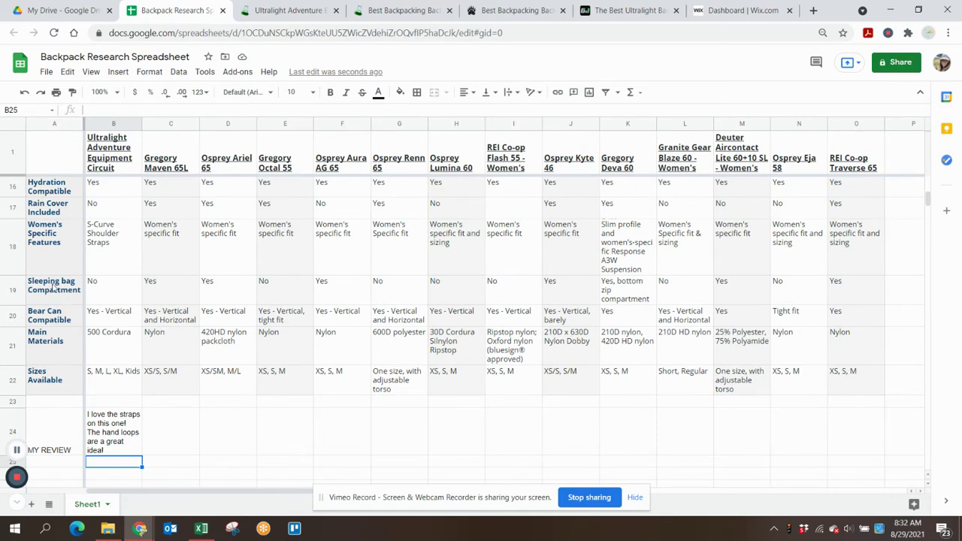
{"action": "scroll", "coordinate": [53, 291], "scroll_direction": "up", "scroll_amount": 2}
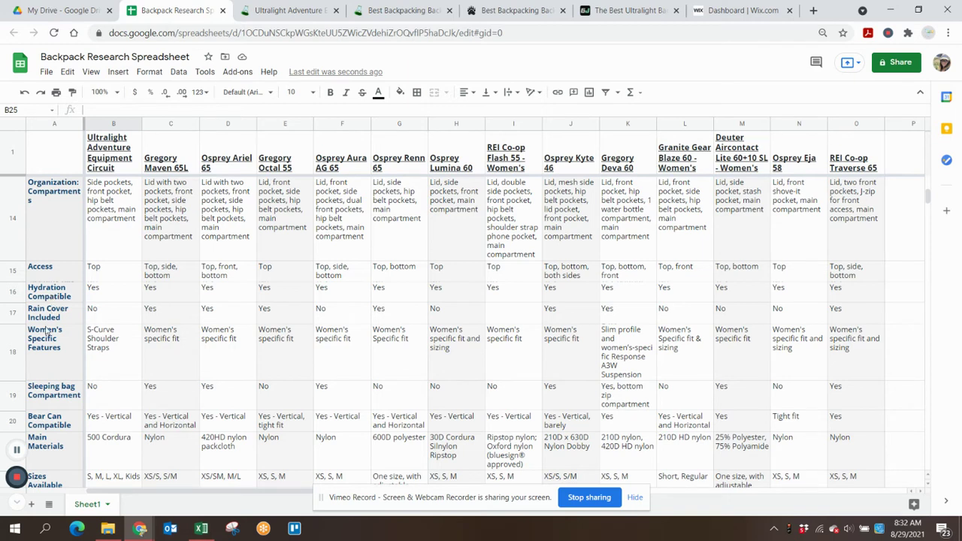
{"action": "scroll", "coordinate": [38, 369], "scroll_direction": "down", "scroll_amount": 3}
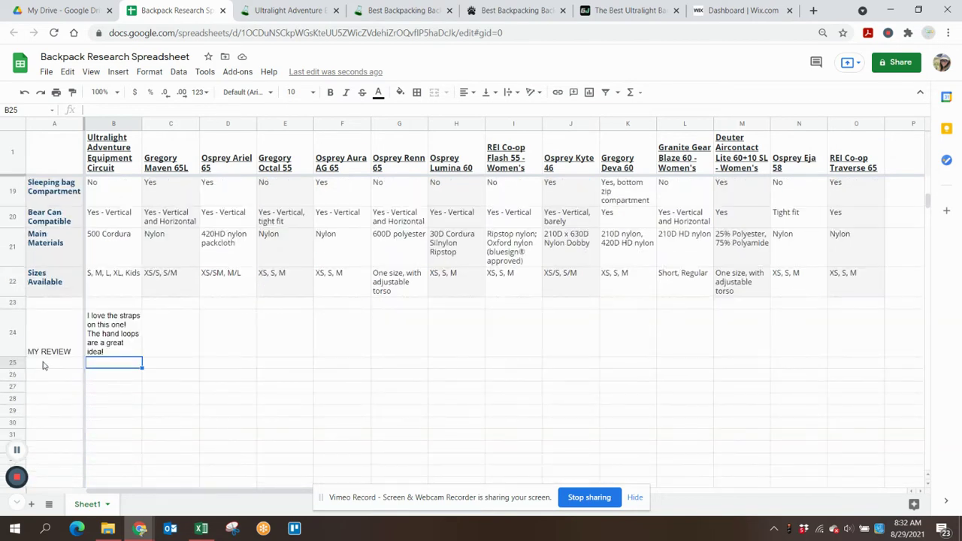
{"action": "left_click", "coordinate": [41, 307]}
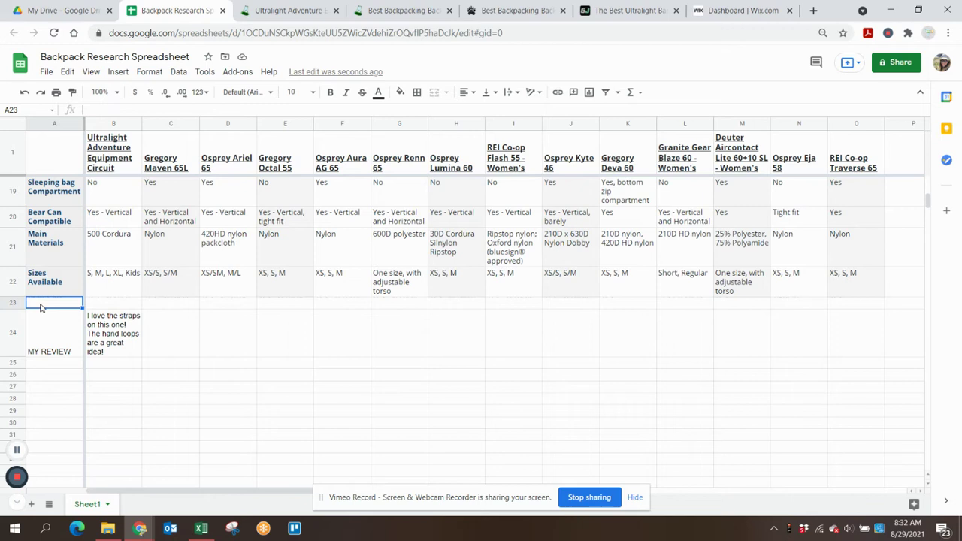
{"action": "type", "text": "Hip Pck"}
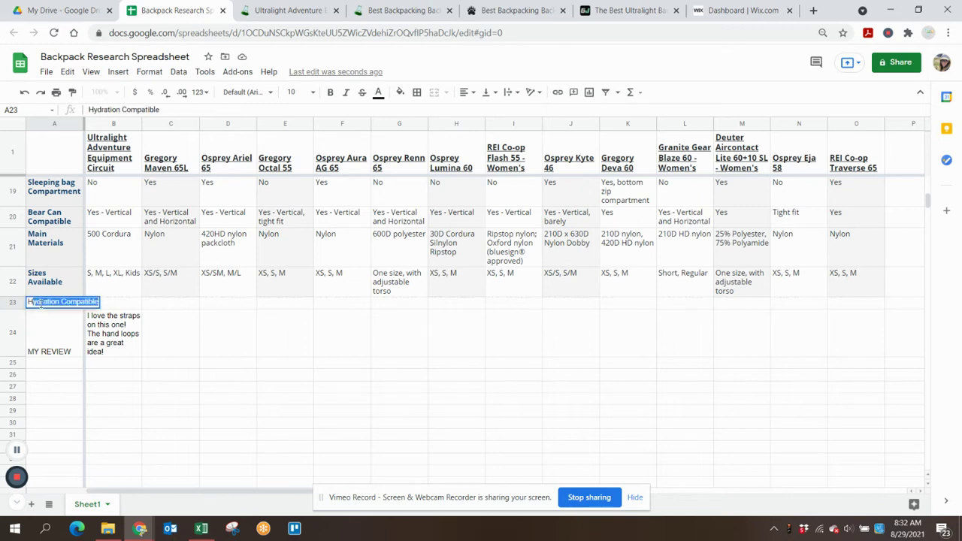
{"action": "type", "text": "ets"}
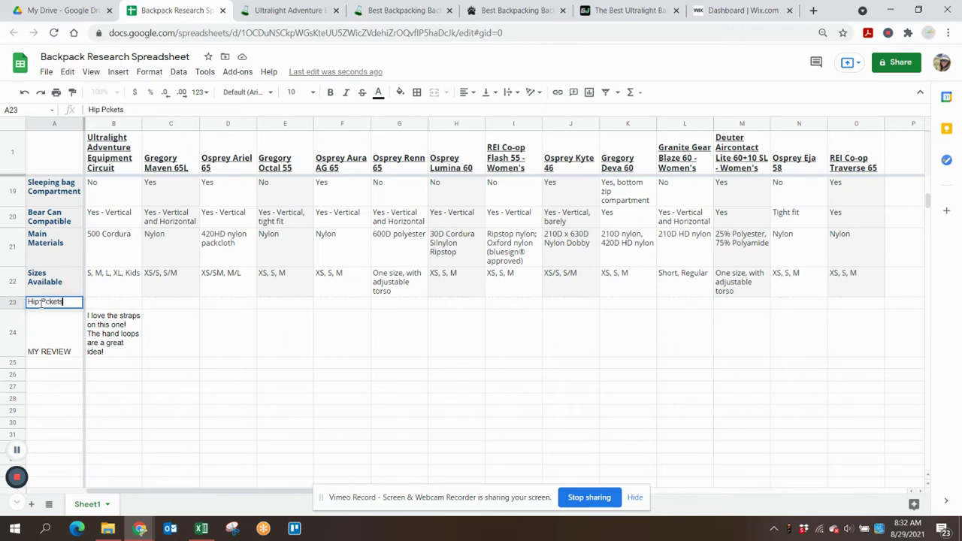
{"action": "key", "text": "Return"}
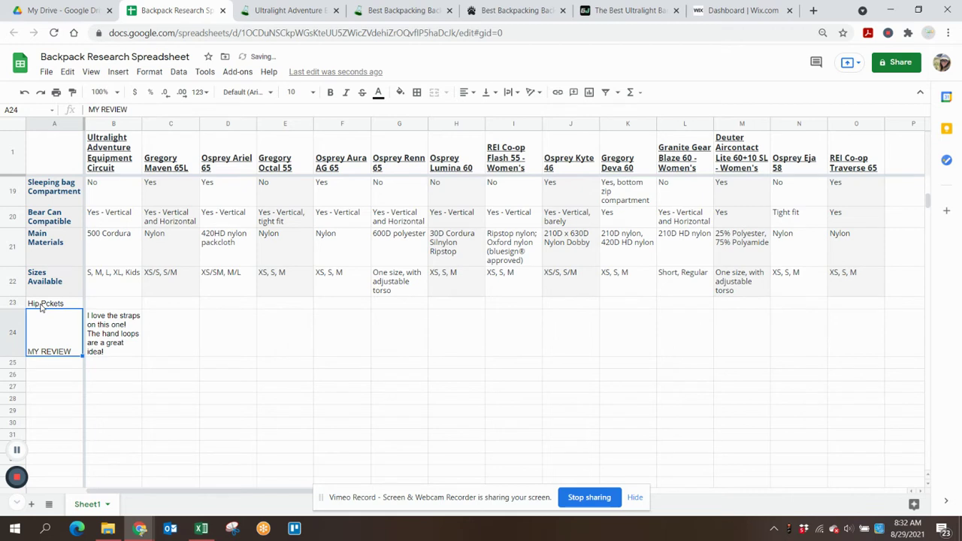
Enter "YES - large size" as the hip pocket note for the Ultralight Adventure Equipment Circuit in cell B23.
{"action": "left_click", "coordinate": [91, 304]}
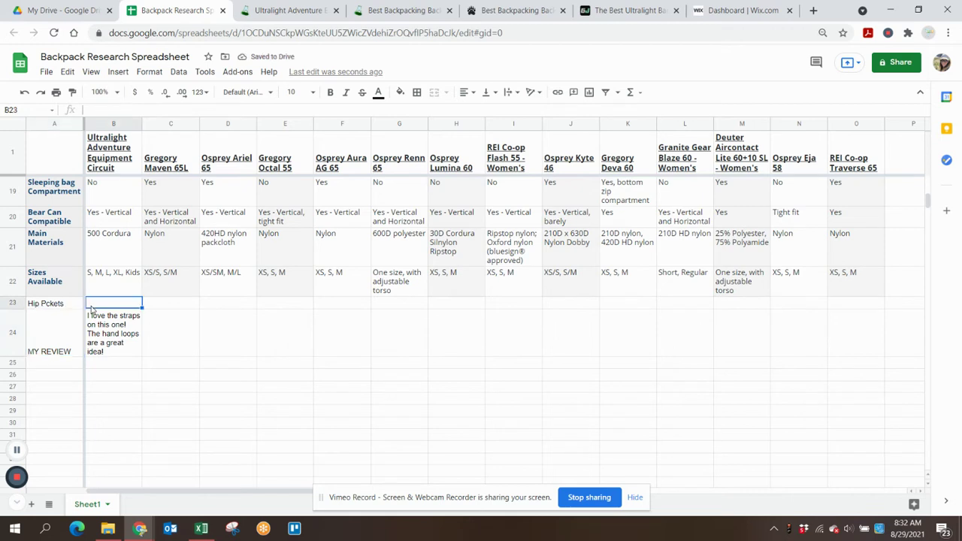
{"action": "type", "text": "YES - large size"}
{"action": "left_click", "coordinate": [161, 364]}
Enter "YES - but too small for a phone" as the hip pocket note for the Gregory Maven 65L in cell C23.
{"action": "left_click", "coordinate": [160, 303]}
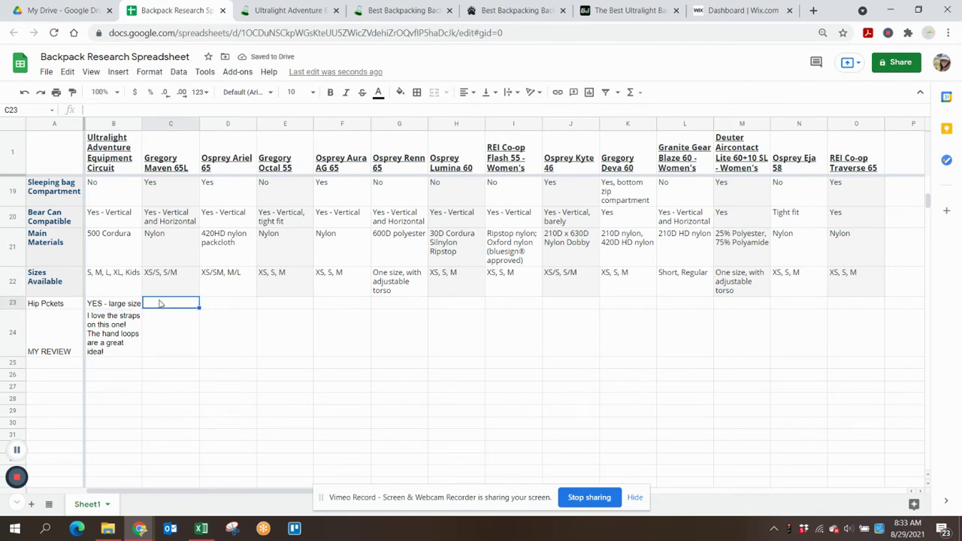
{"action": "type", "text": "Yes"}
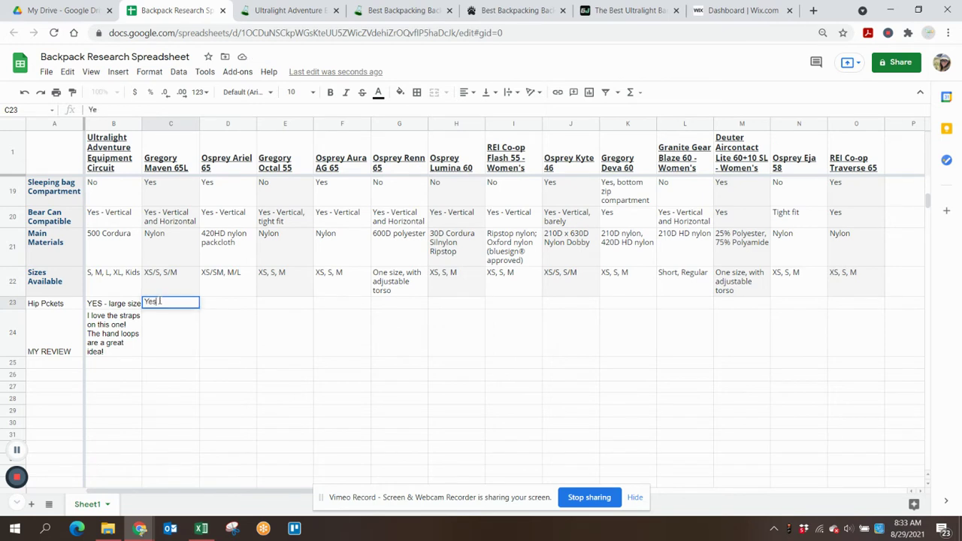
{"action": "key", "text": "BackSpace"}
{"action": "key", "text": "BackSpace"}
{"action": "type", "text": "ES -"}
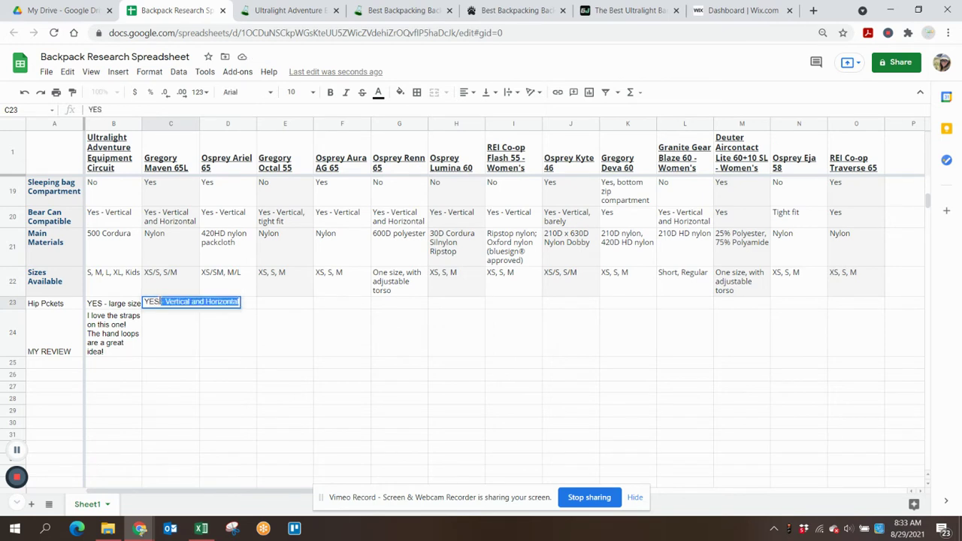
{"action": "type", "text": " buy"}
{"action": "key", "text": "BackSpace"}
{"action": "type", "text": "t "}
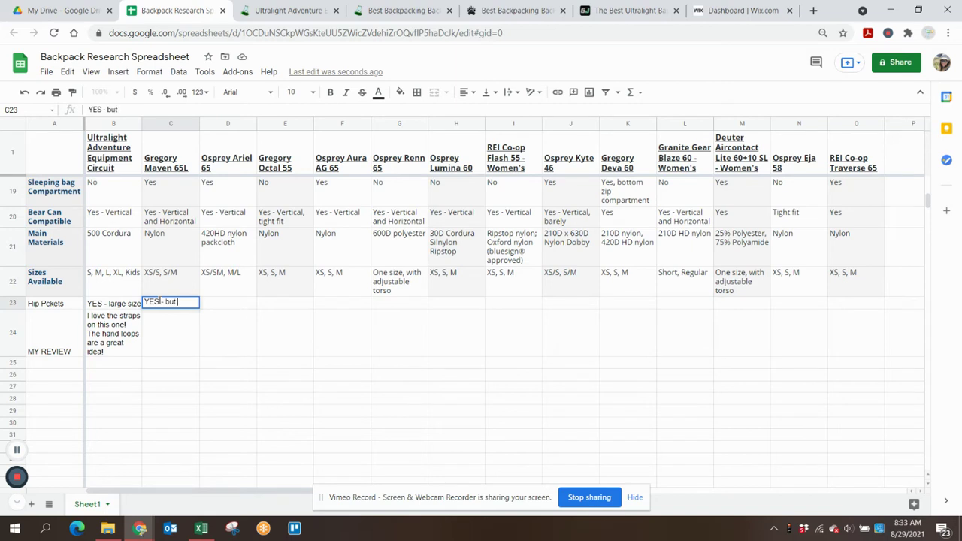
{"action": "type", "text": "too small for a phone"}
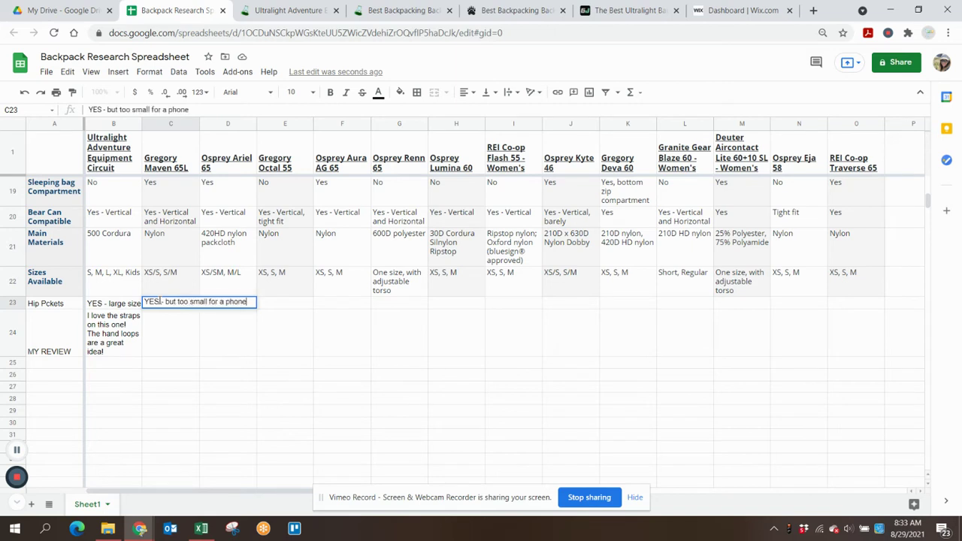
{"action": "key", "text": "Return"}
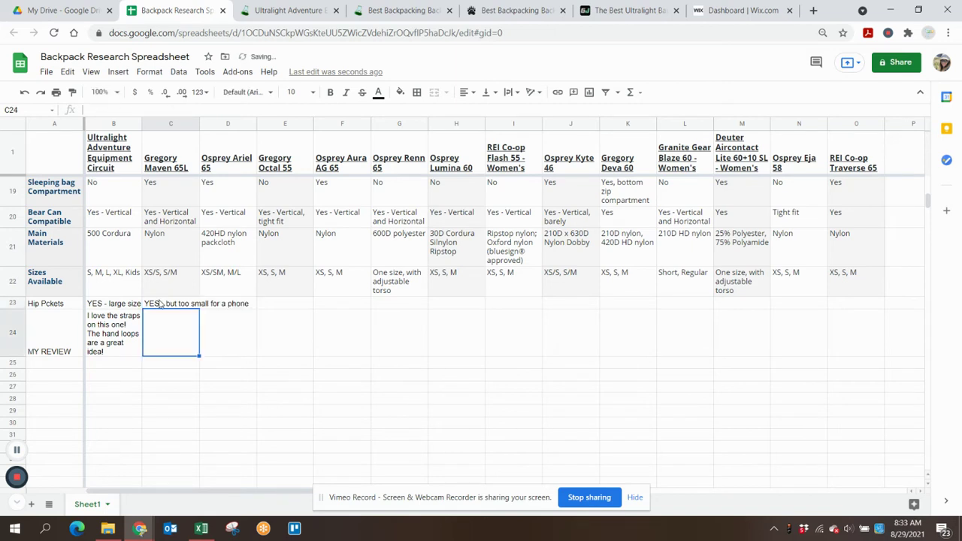
Set text wrapping to Wrap for the hip pocket row across all products, cells B23 to O23.
{"action": "left_click_drag", "start_coordinate": [100, 307], "coordinate": [172, 305]}
{"action": "left_click_drag", "start_coordinate": [565, 309], "coordinate": [831, 307]}
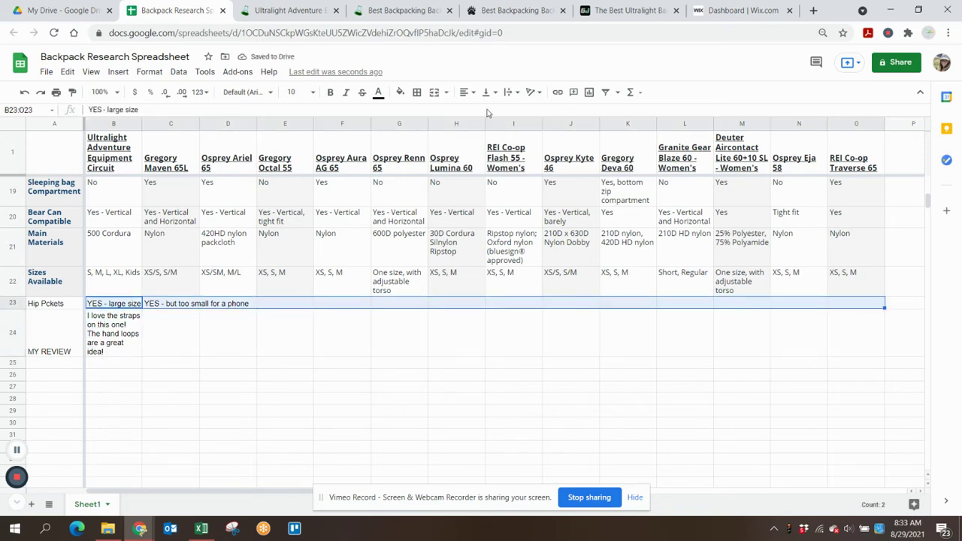
{"action": "left_click", "coordinate": [150, 72]}
{"action": "mouse_move", "coordinate": [177, 300]}
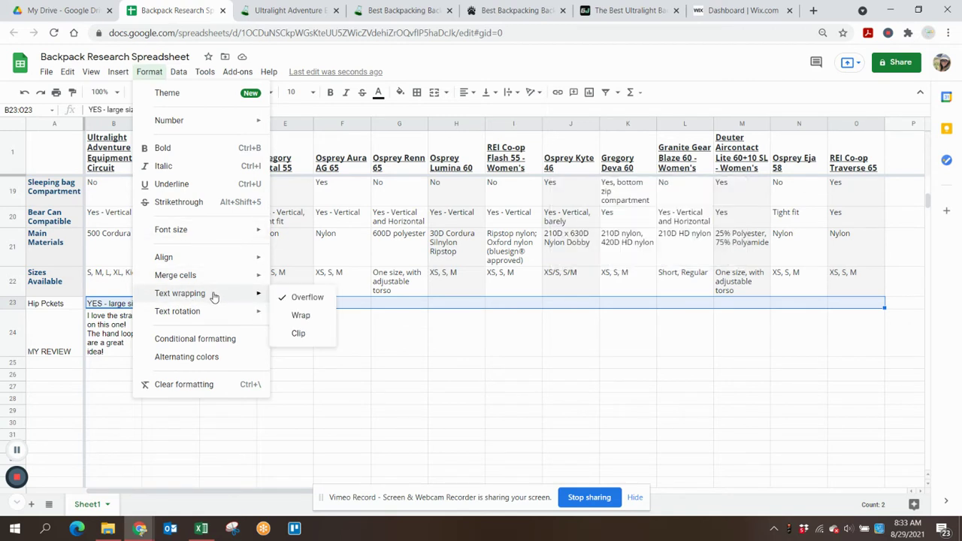
{"action": "left_click", "coordinate": [289, 317]}
{"action": "left_click", "coordinate": [219, 379]}
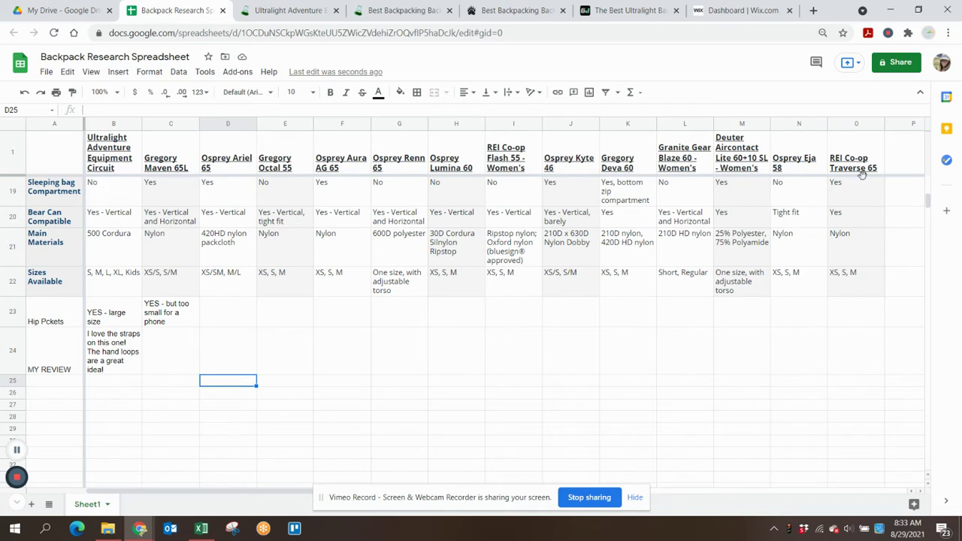
Close GearLab's review page for the Ultralight Adventure Equipment Circuit and return to the first rows of the spreadsheet.
{"action": "mouse_move", "coordinate": [864, 169]}
{"action": "scroll", "coordinate": [428, 226], "scroll_direction": "up", "scroll_amount": 10}
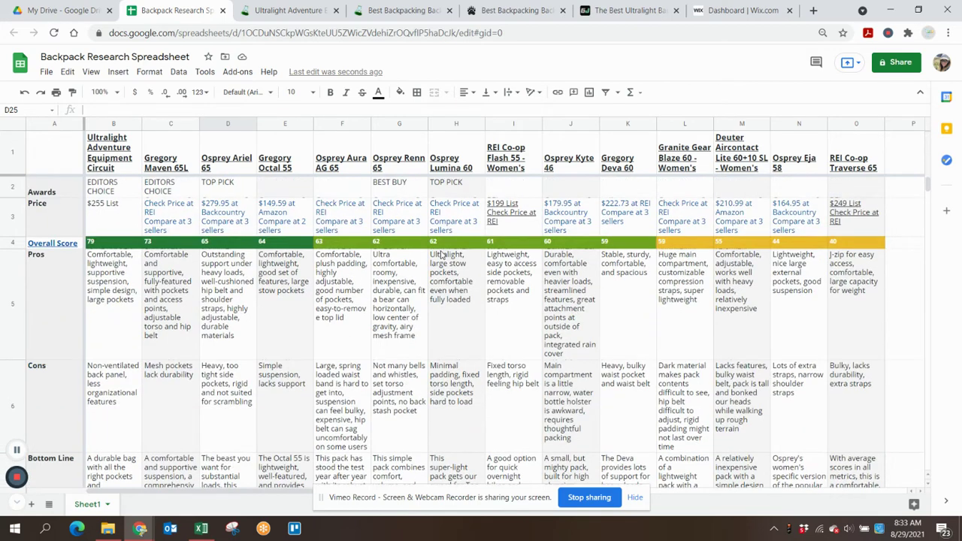
{"action": "left_click", "coordinate": [271, 9]}
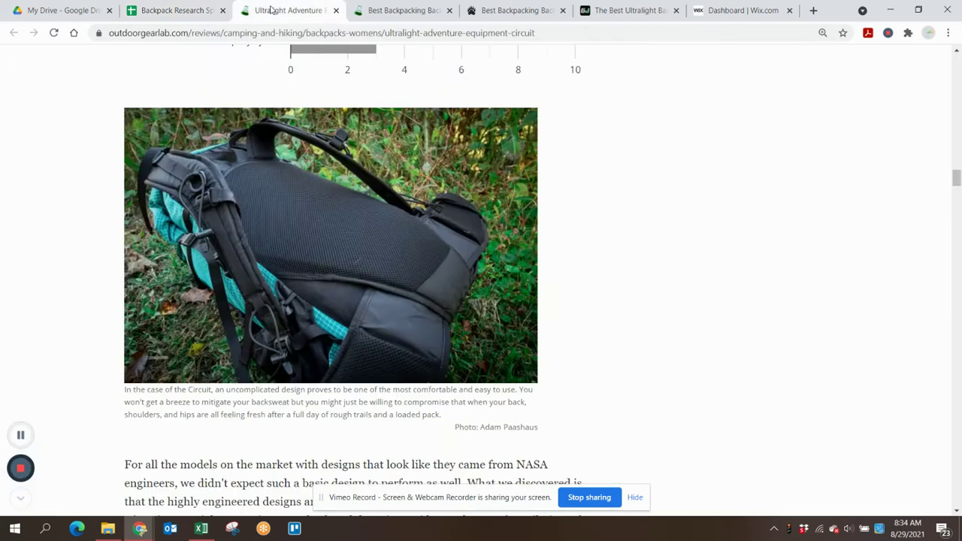
{"action": "left_click", "coordinate": [336, 10]}
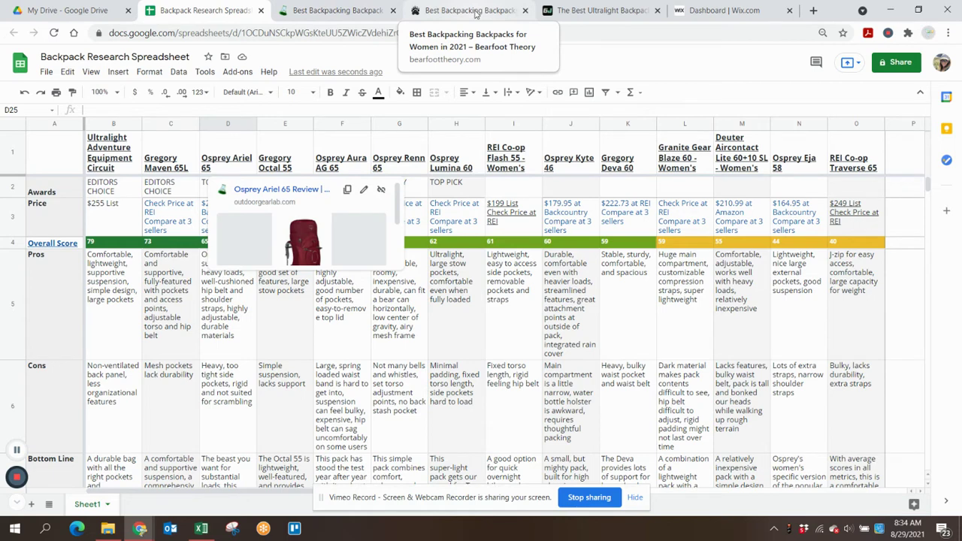
Open Bearfoot Theory's article on the best women's backpacking packs and read through to the Deuter Aircontact Lite SL entry.
{"action": "left_click", "coordinate": [475, 13]}
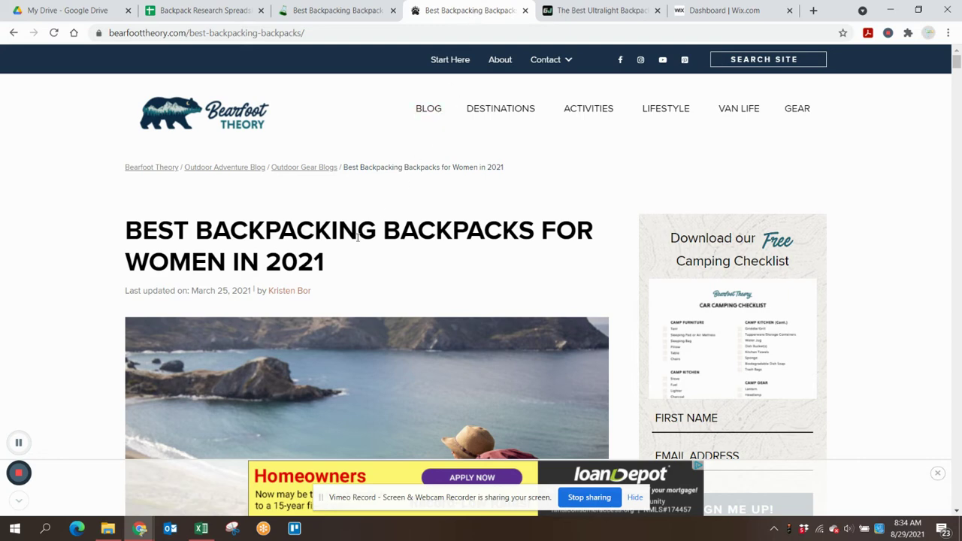
{"action": "scroll", "coordinate": [345, 270], "scroll_direction": "down", "scroll_amount": 4}
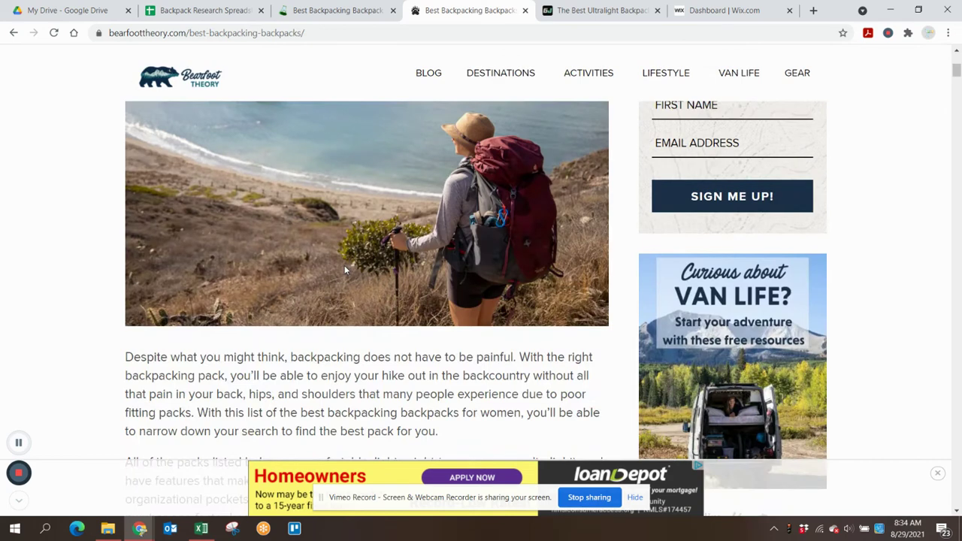
{"action": "scroll", "coordinate": [345, 270], "scroll_direction": "down", "scroll_amount": 3}
{"action": "scroll", "coordinate": [345, 270], "scroll_direction": "down", "scroll_amount": 2}
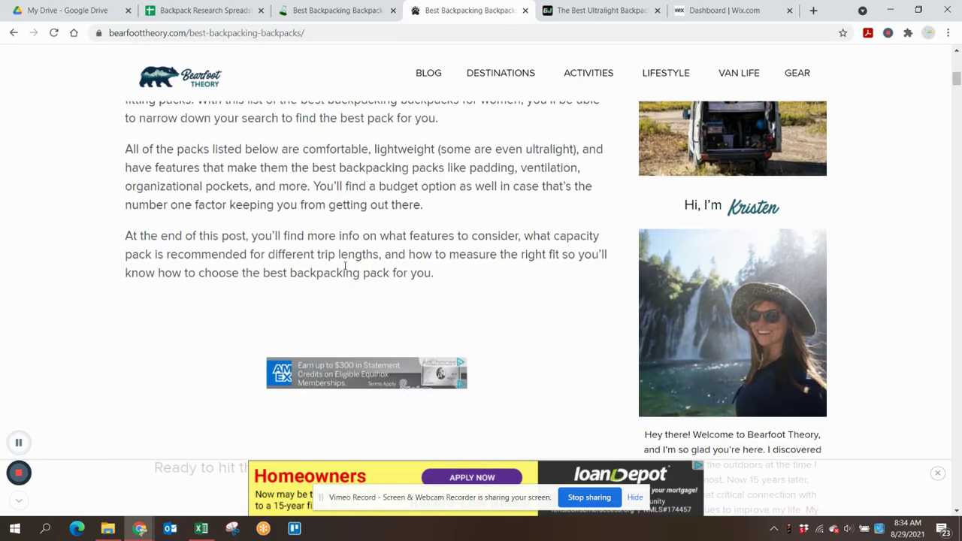
{"action": "scroll", "coordinate": [345, 270], "scroll_direction": "down", "scroll_amount": 4}
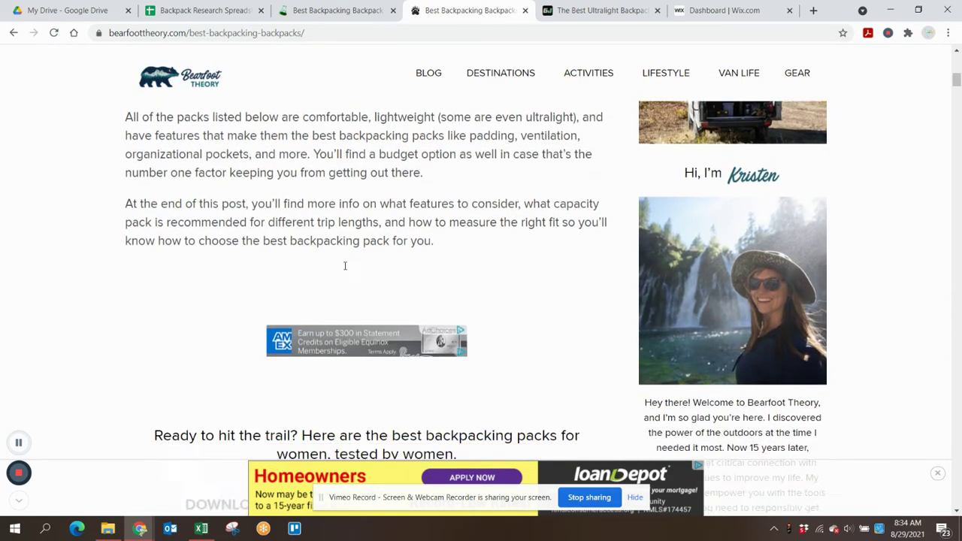
{"action": "scroll", "coordinate": [345, 270], "scroll_direction": "down", "scroll_amount": 2}
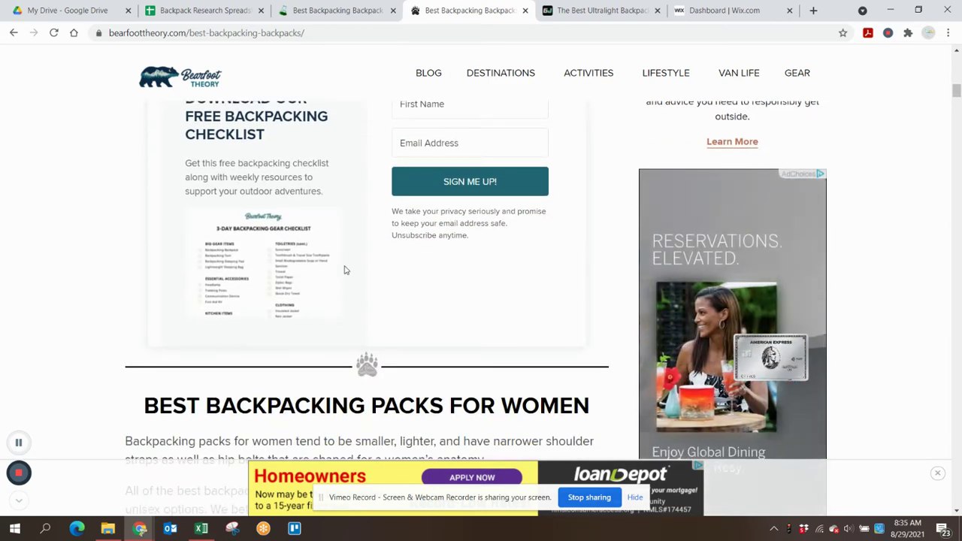
{"action": "scroll", "coordinate": [345, 270], "scroll_direction": "down", "scroll_amount": 8}
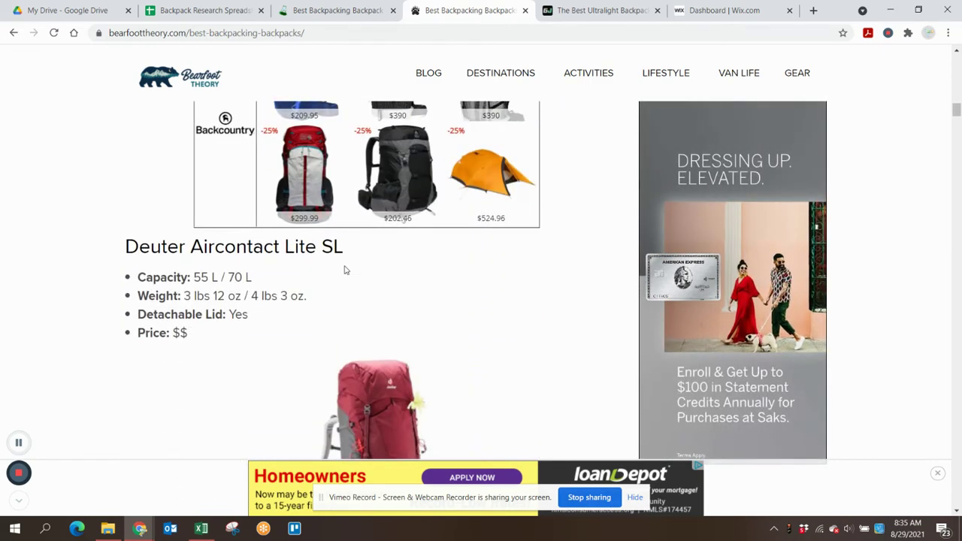
{"action": "scroll", "coordinate": [345, 270], "scroll_direction": "down", "scroll_amount": 1}
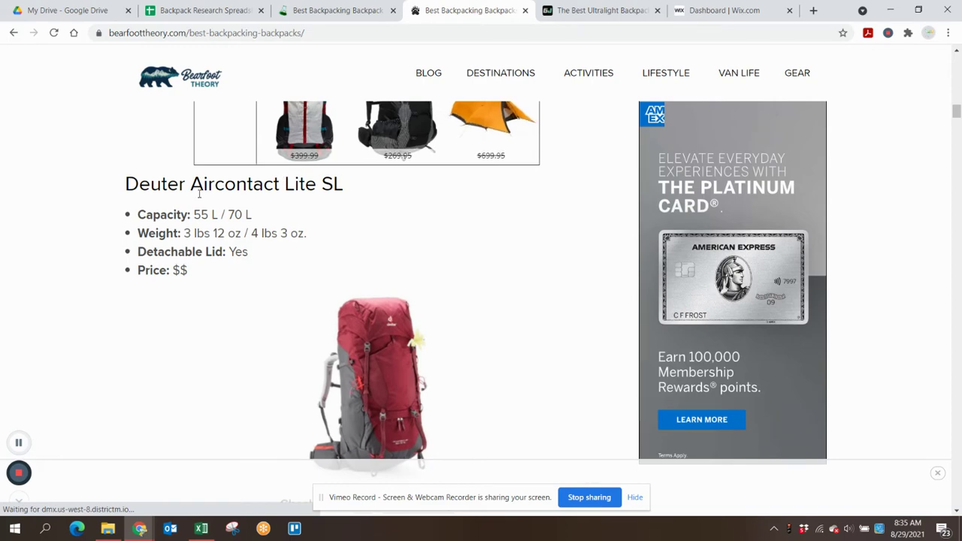
Check all pages of GearLab's Top 14 Product Ratings for the Deuter Aircontact Lite and return to the first page.
{"action": "left_click", "coordinate": [301, 10]}
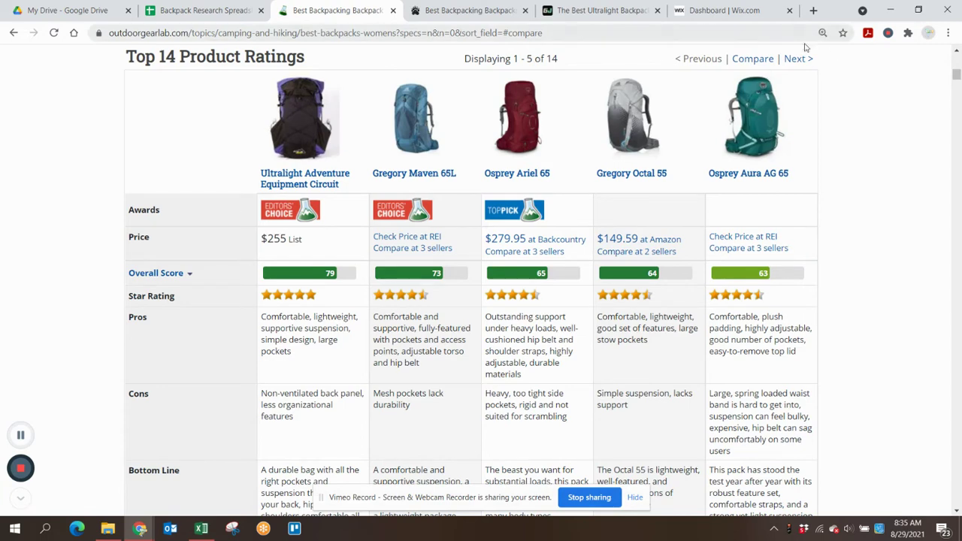
{"action": "left_click", "coordinate": [798, 65]}
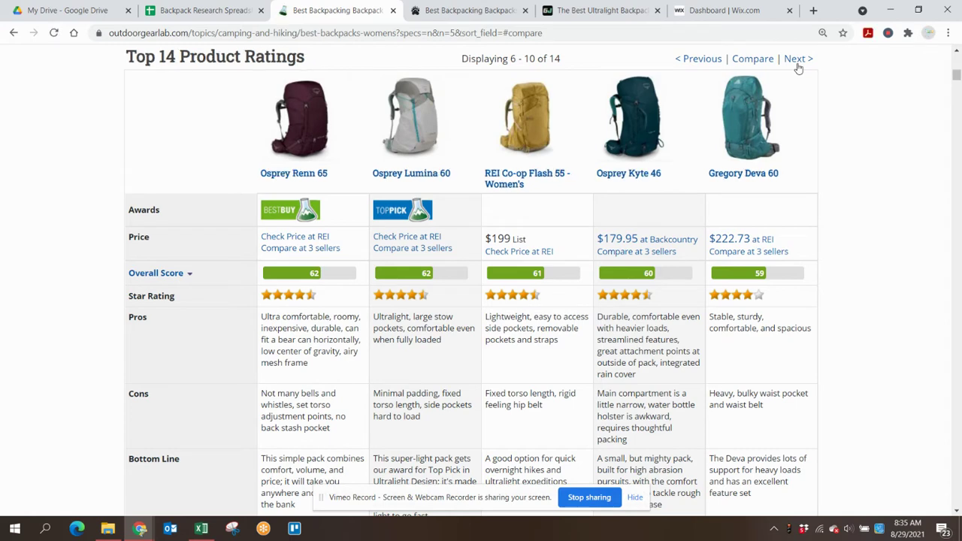
{"action": "left_click", "coordinate": [798, 65]}
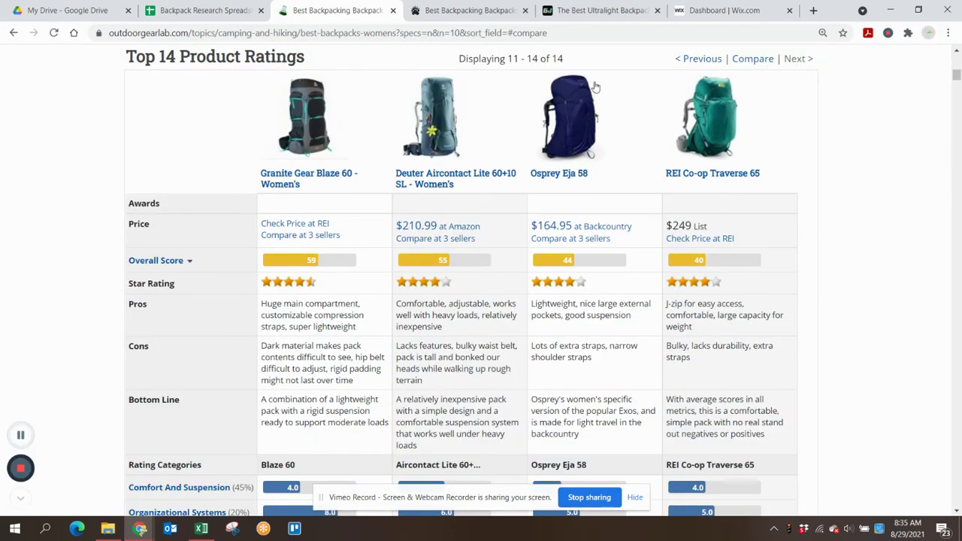
{"action": "left_click", "coordinate": [698, 60]}
{"action": "left_click", "coordinate": [700, 60]}
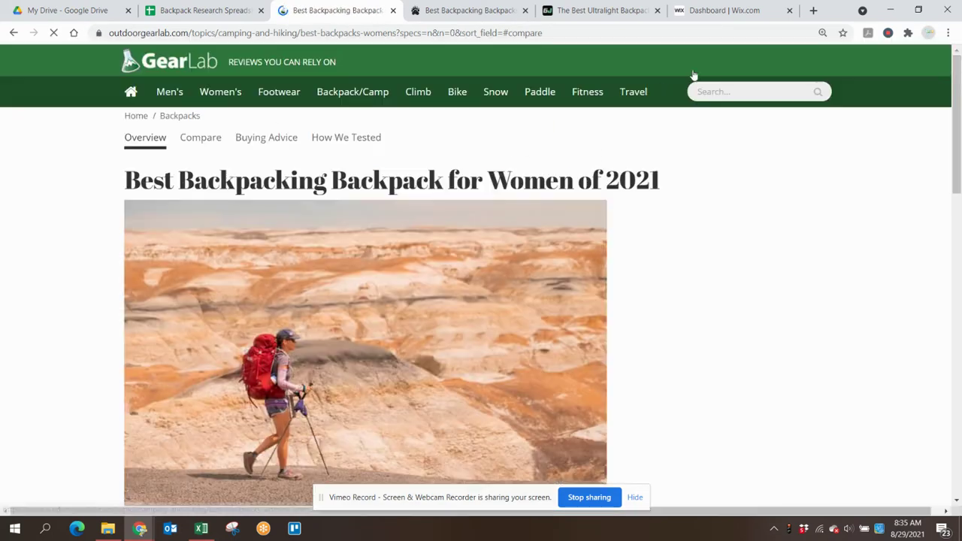
Examine which packs Bearfoot Theory recommends and read its review of the Deuter Aircontact Lite SL.
{"action": "left_click", "coordinate": [474, 12]}
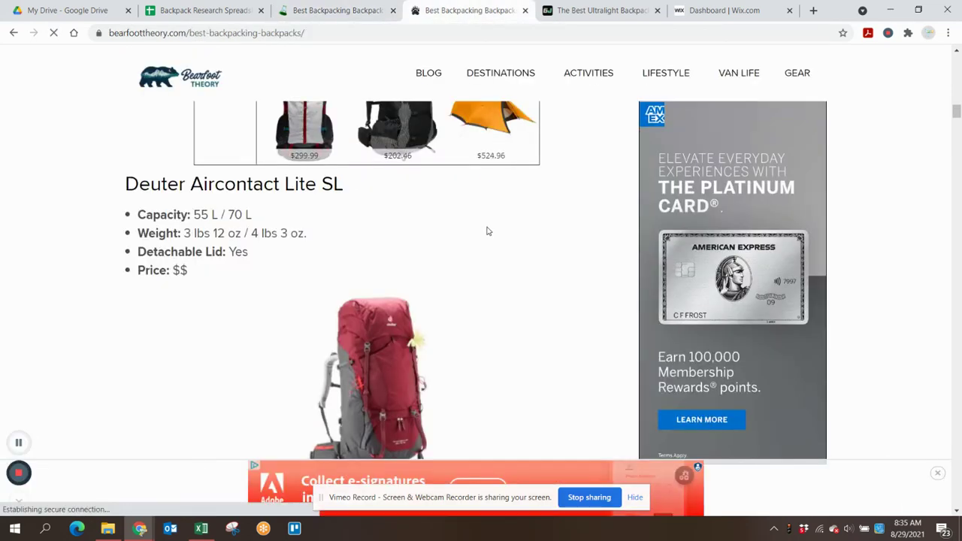
{"action": "scroll", "coordinate": [486, 230], "scroll_direction": "down", "scroll_amount": 9}
{"action": "scroll", "coordinate": [487, 233], "scroll_direction": "down", "scroll_amount": 10}
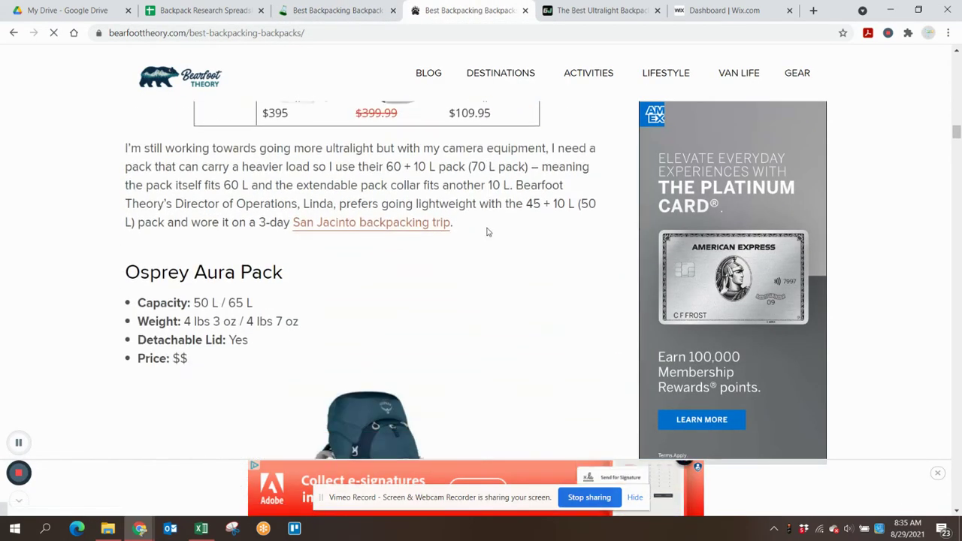
{"action": "scroll", "coordinate": [487, 233], "scroll_direction": "down", "scroll_amount": 2}
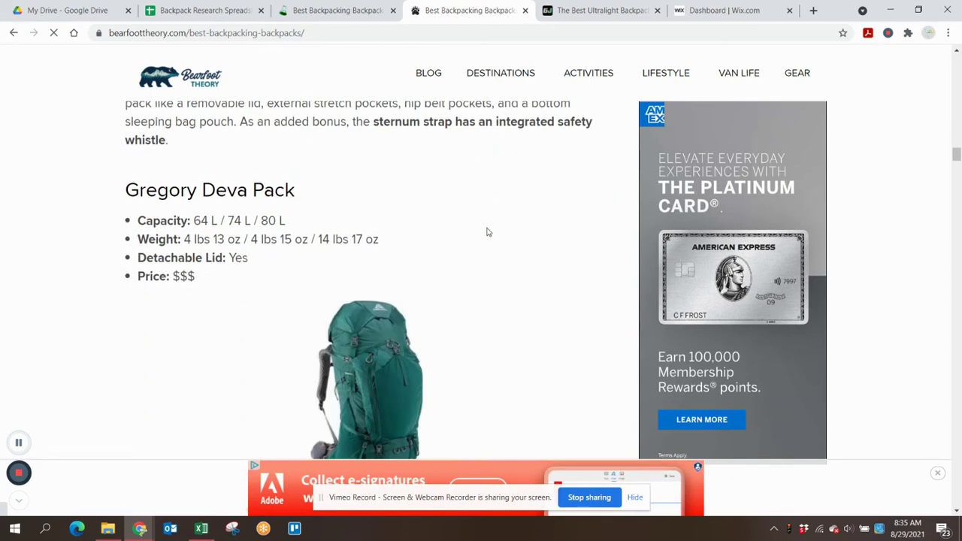
{"action": "scroll", "coordinate": [487, 232], "scroll_direction": "down", "scroll_amount": 5}
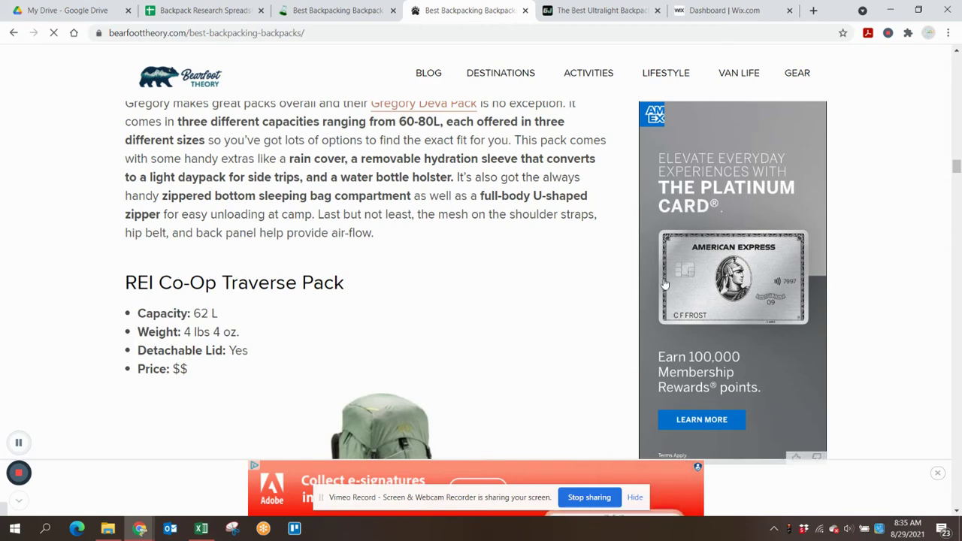
{"action": "scroll", "coordinate": [367, 329], "scroll_direction": "up", "scroll_amount": 10}
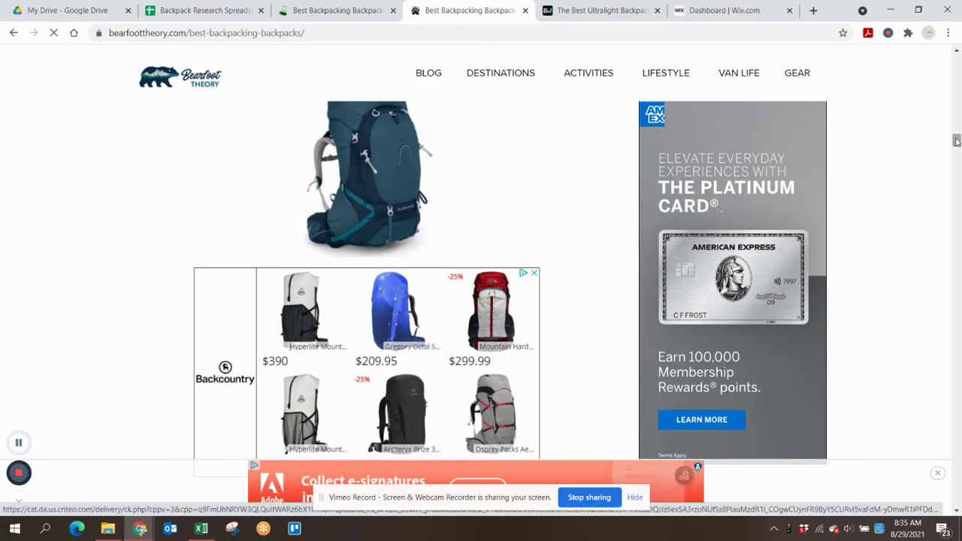
{"action": "left_click_drag", "start_coordinate": [957, 141], "coordinate": [959, 111]}
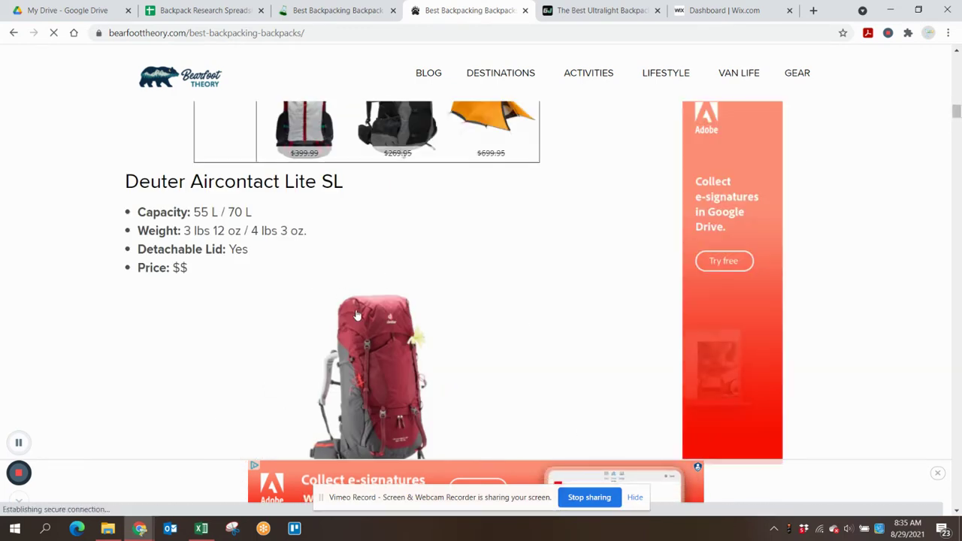
{"action": "scroll", "coordinate": [318, 368], "scroll_direction": "down", "scroll_amount": 2}
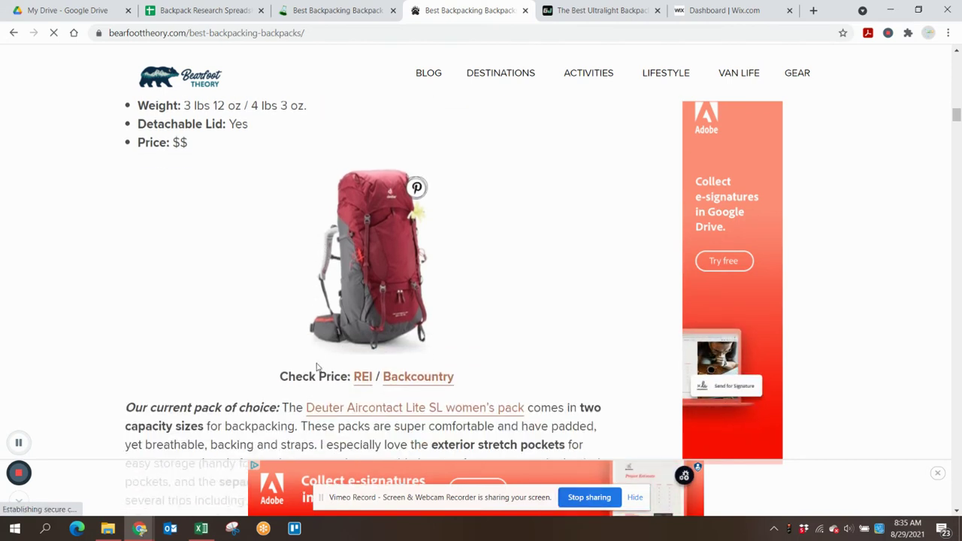
{"action": "scroll", "coordinate": [318, 366], "scroll_direction": "down", "scroll_amount": 2}
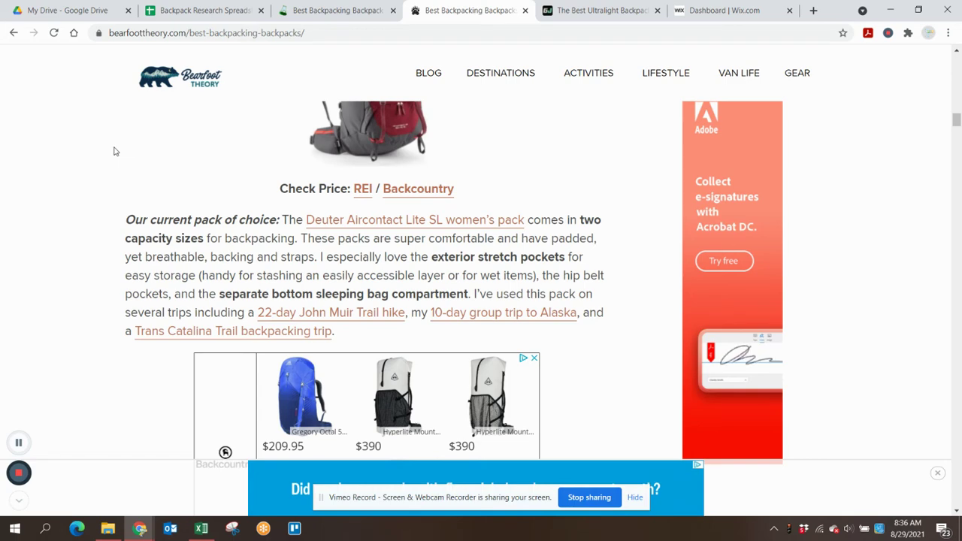
Add a "Bearfoot Theory" row label in cell A25 of the backpack spreadsheet, below MY REVIEW.
{"action": "left_click", "coordinate": [250, 10]}
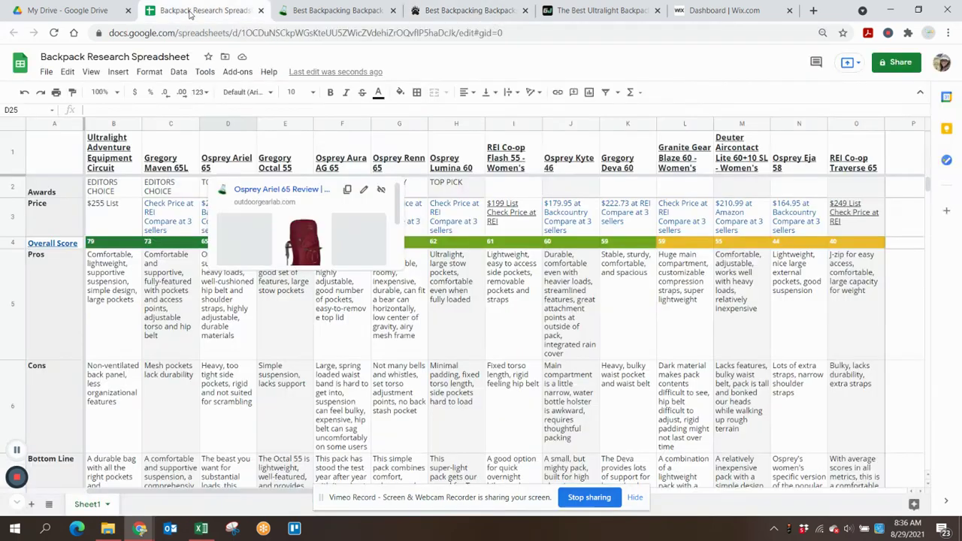
{"action": "left_click", "coordinate": [441, 12]}
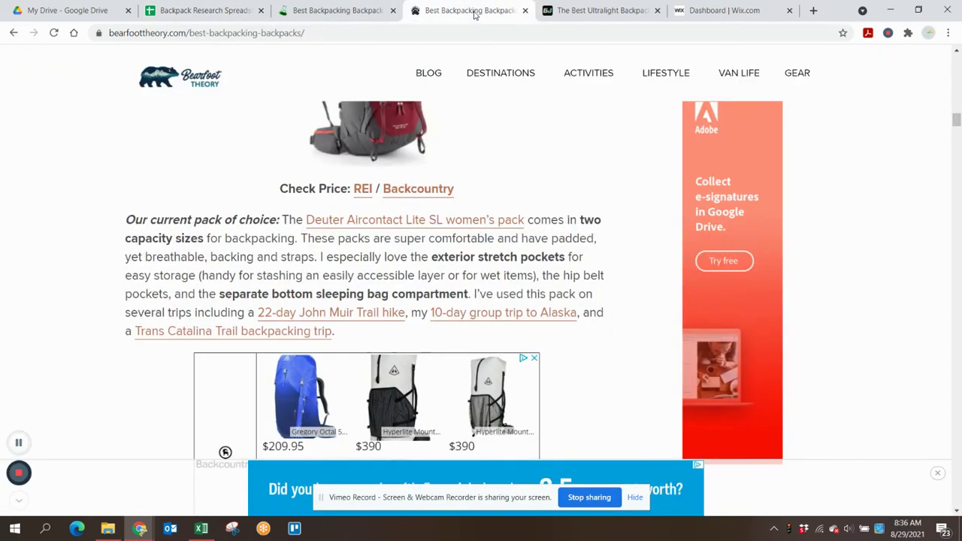
{"action": "left_click", "coordinate": [201, 11]}
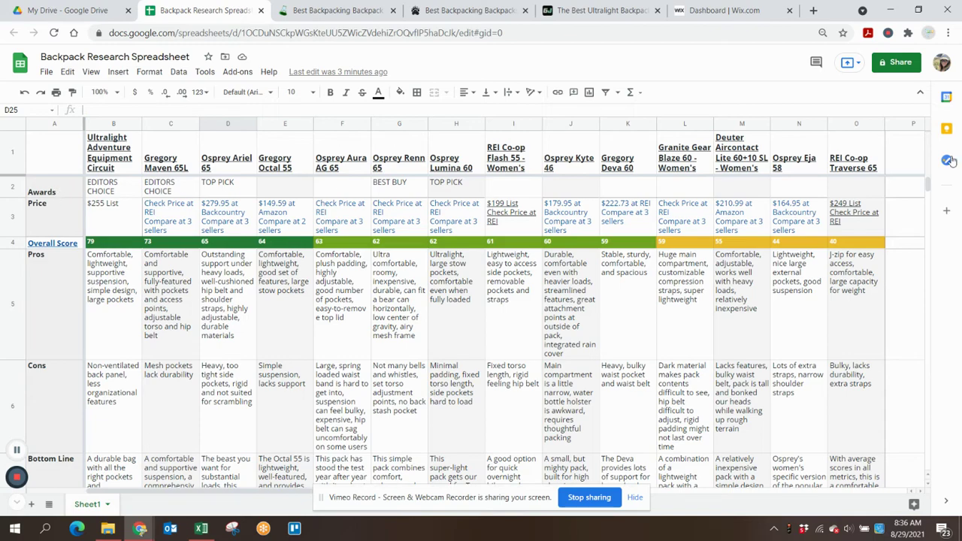
{"action": "scroll", "coordinate": [218, 369], "scroll_direction": "down", "scroll_amount": 12}
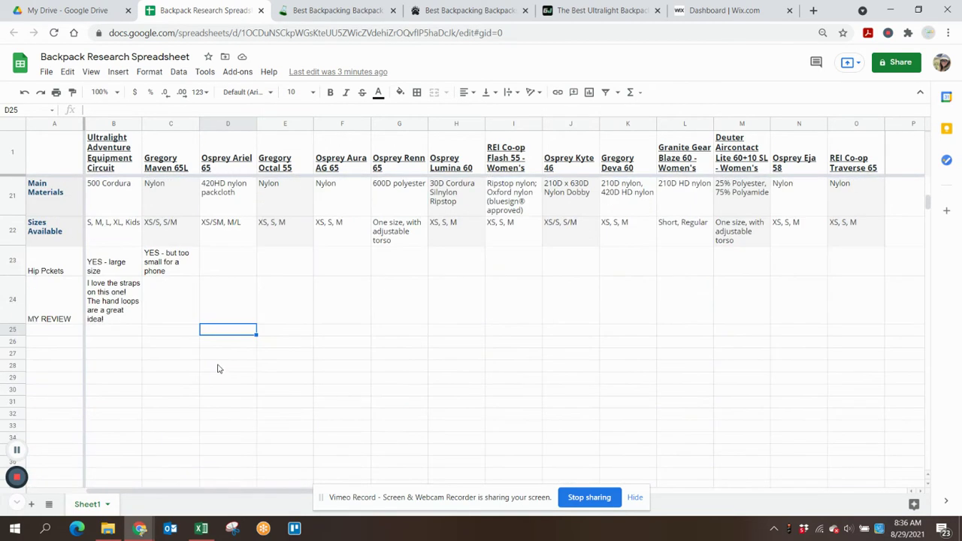
{"action": "left_click", "coordinate": [63, 335]}
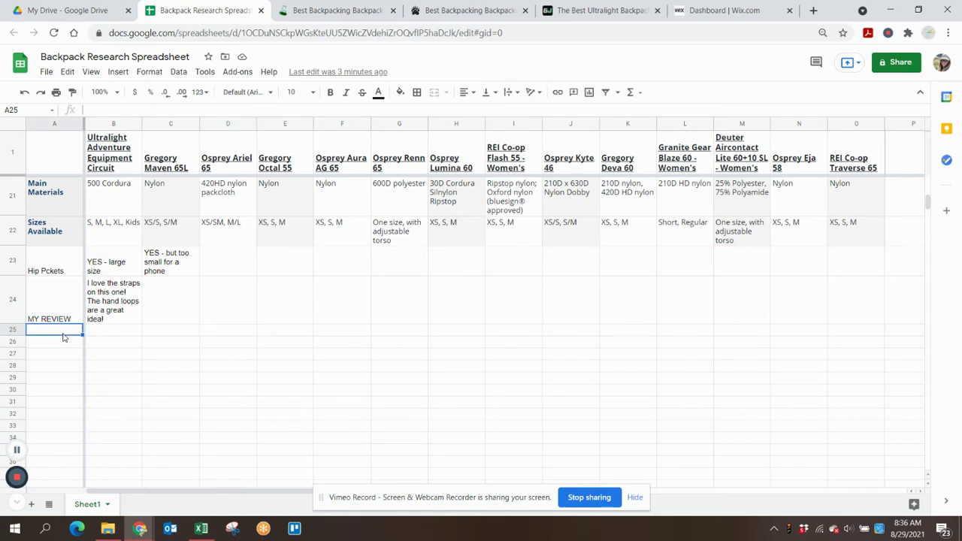
{"action": "type", "text": "Bearfoot Theory"}
{"action": "key", "text": "Return"}
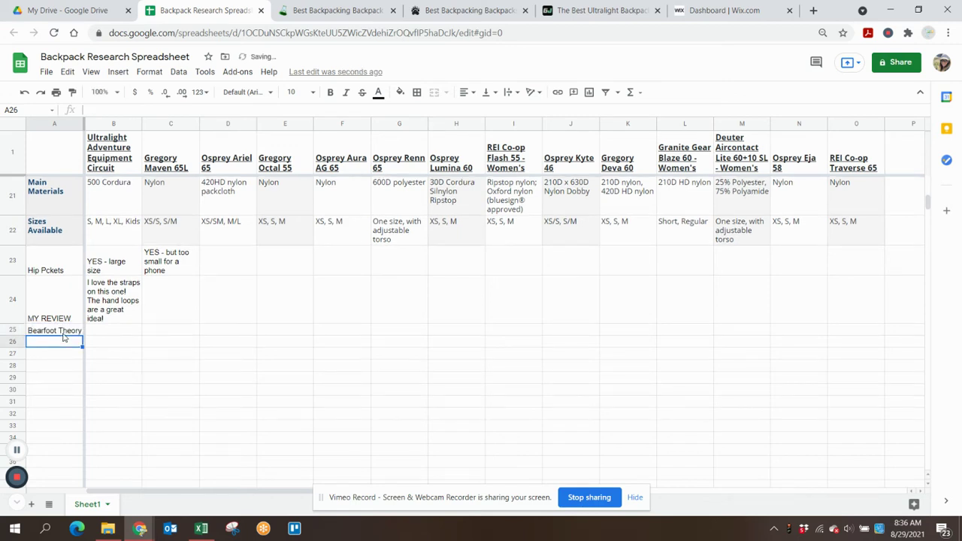
{"action": "left_click", "coordinate": [97, 332]}
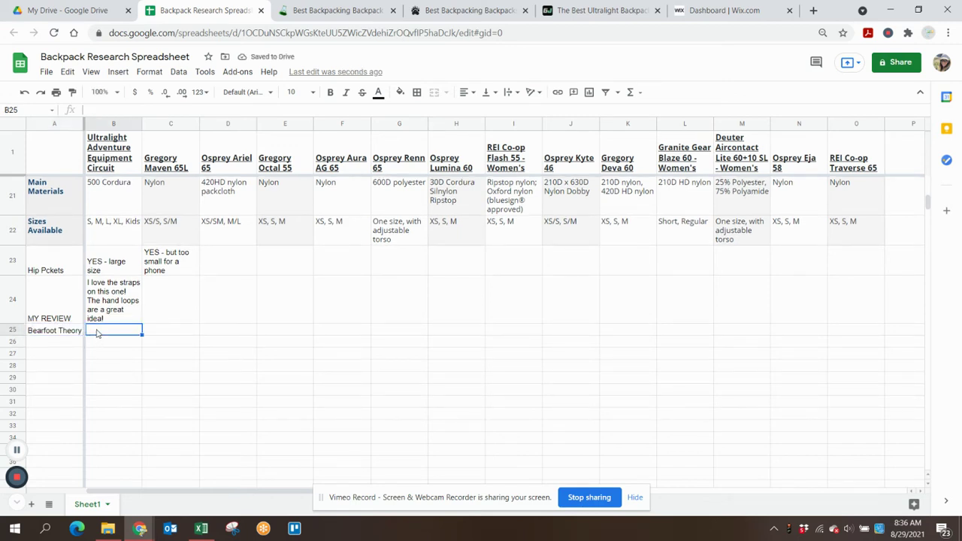
{"action": "type", "text": "jdfkjslfjdkljdkl"}
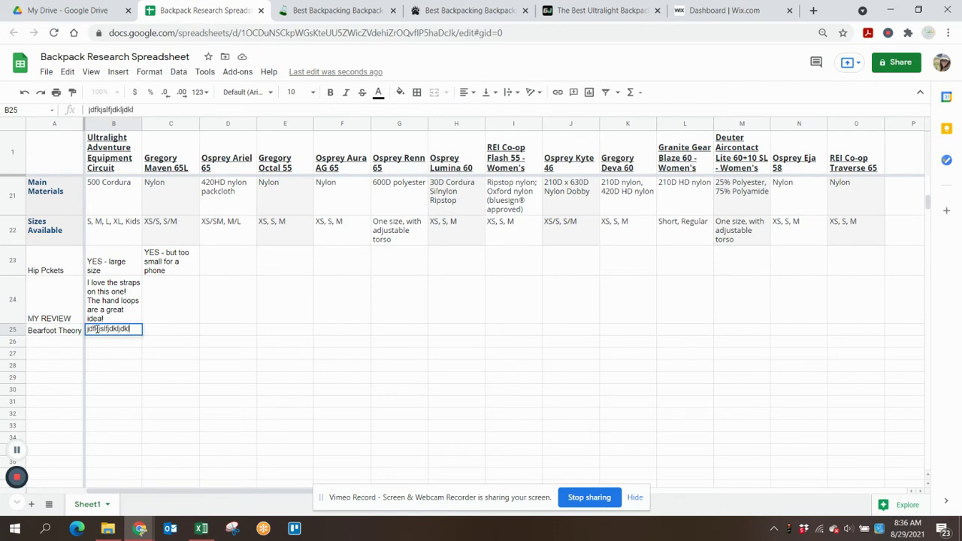
{"action": "key", "text": "BackSpace"}
{"action": "key", "text": "BackSpace"}
{"action": "key", "text": "BackSpace"}
{"action": "key", "text": "BackSpace"}
{"action": "key", "text": "BackSpace"}
{"action": "key", "text": "BackSpace"}
{"action": "key", "text": "BackSpace"}
{"action": "key", "text": "BackSpace"}
{"action": "key", "text": "BackSpace"}
{"action": "key", "text": "BackSpace"}
{"action": "key", "text": "BackSpace"}
{"action": "key", "text": "BackSpace"}
{"action": "key", "text": "BackSpace"}
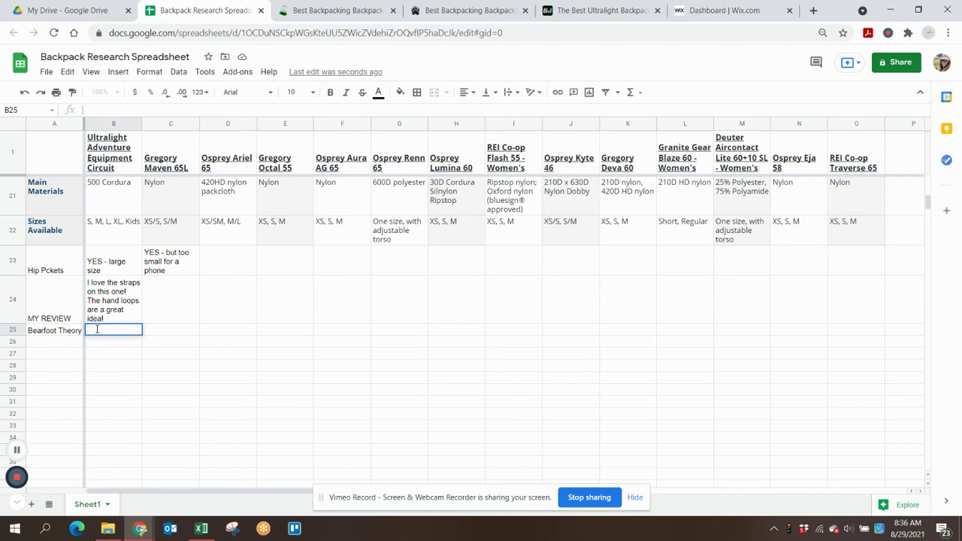
{"action": "left_click", "coordinate": [109, 344]}
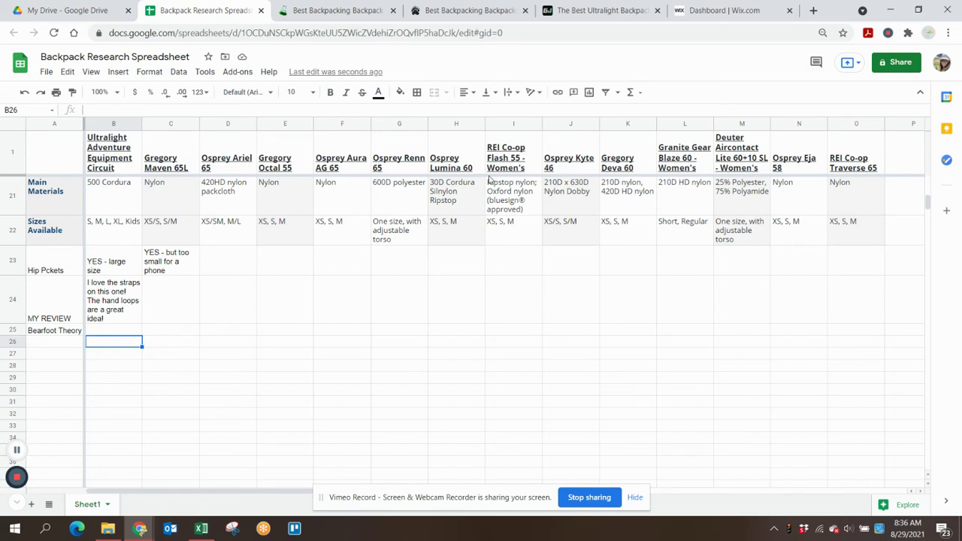
Look through GearJunkie's Best Ultralight Backpacks of 2021 article down to the Hyperlite Mountain Gear 3400 Windrider entry.
{"action": "left_click", "coordinate": [584, 19]}
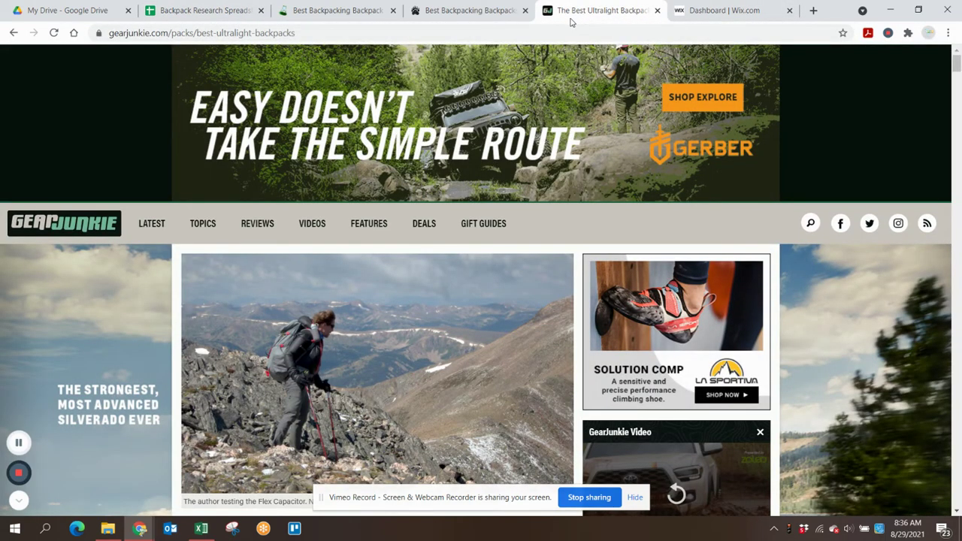
{"action": "scroll", "coordinate": [366, 299], "scroll_direction": "down", "scroll_amount": 5}
{"action": "scroll", "coordinate": [366, 294], "scroll_direction": "down", "scroll_amount": 10}
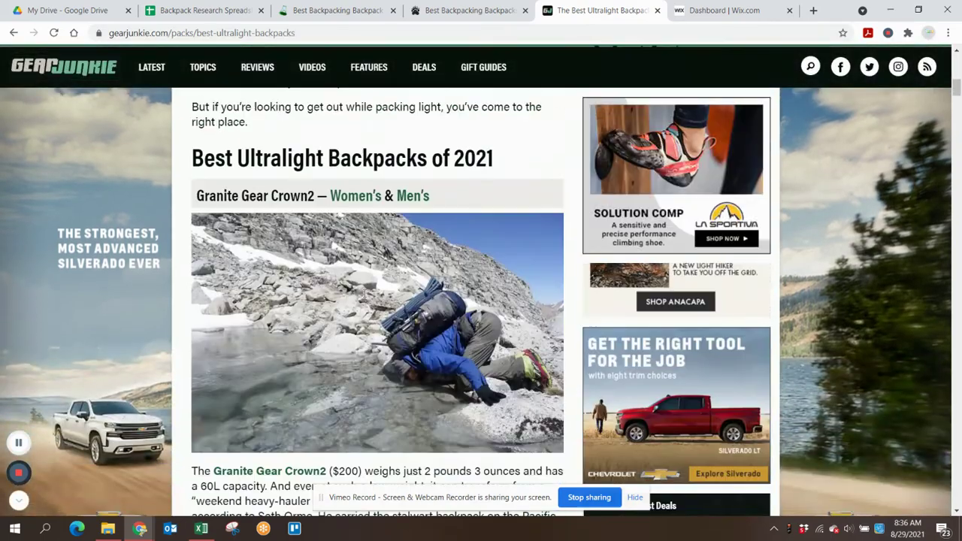
{"action": "scroll", "coordinate": [365, 293], "scroll_direction": "down", "scroll_amount": 10}
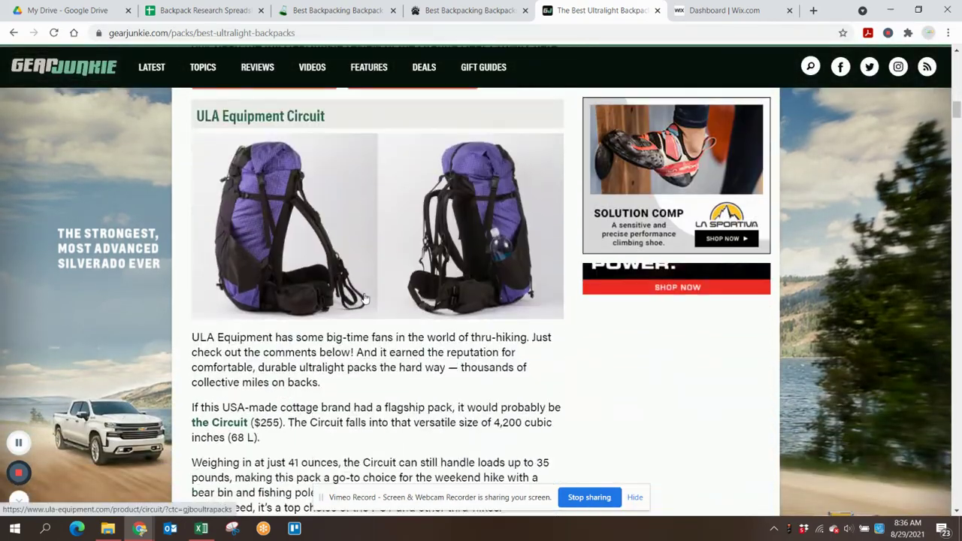
{"action": "scroll", "coordinate": [364, 298], "scroll_direction": "down", "scroll_amount": 10}
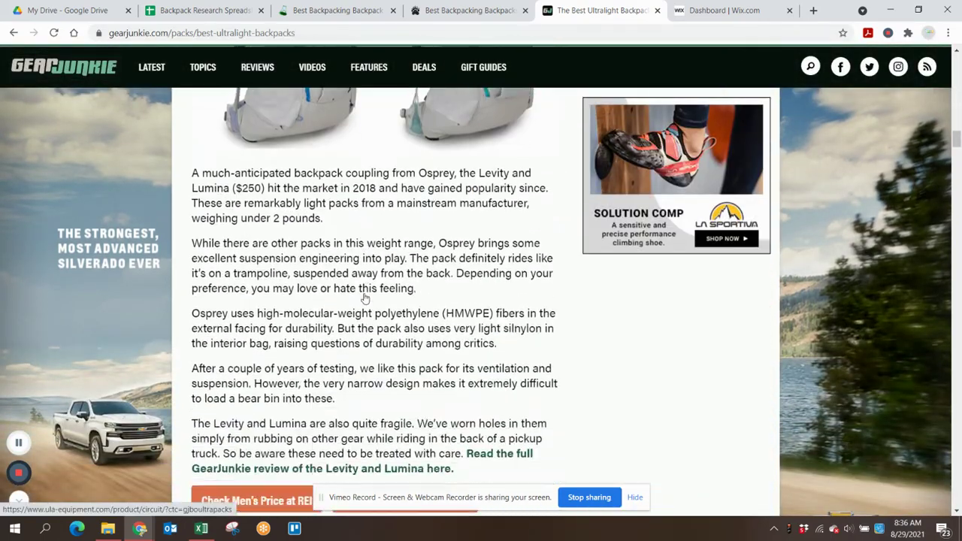
{"action": "scroll", "coordinate": [365, 299], "scroll_direction": "down", "scroll_amount": 7}
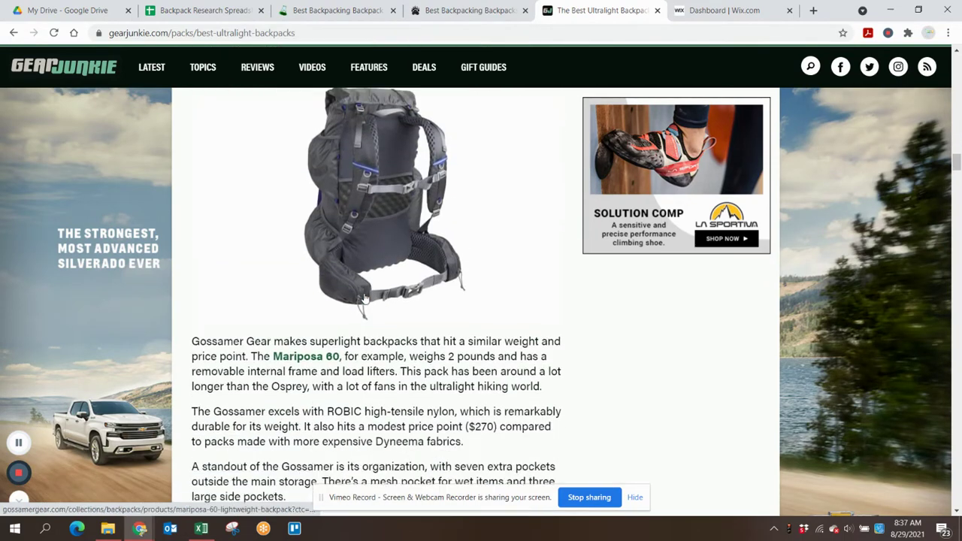
{"action": "scroll", "coordinate": [365, 293], "scroll_direction": "down", "scroll_amount": 10}
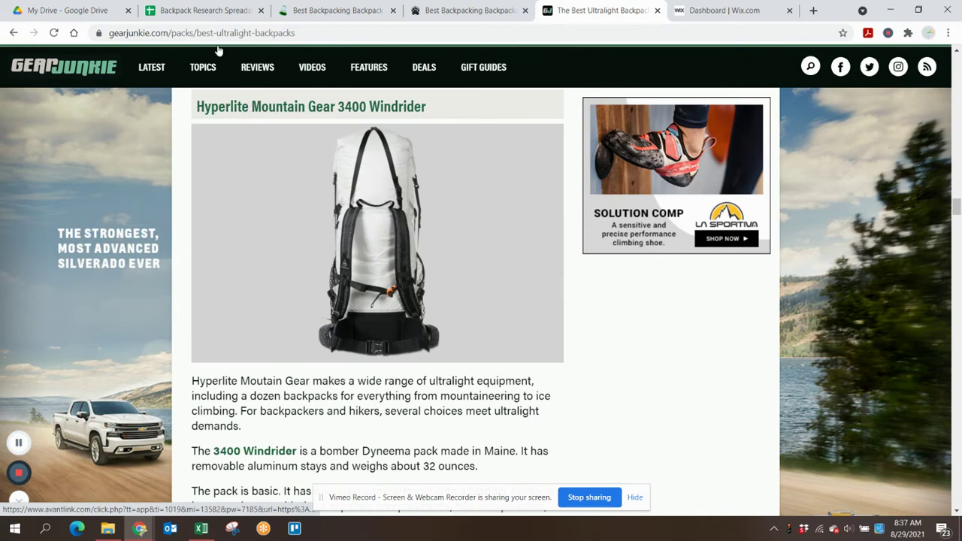
Add a "Gear Junkie" row label in cell A26 of the spreadsheet, below Bearfoot Theory.
{"action": "left_click", "coordinate": [161, 9]}
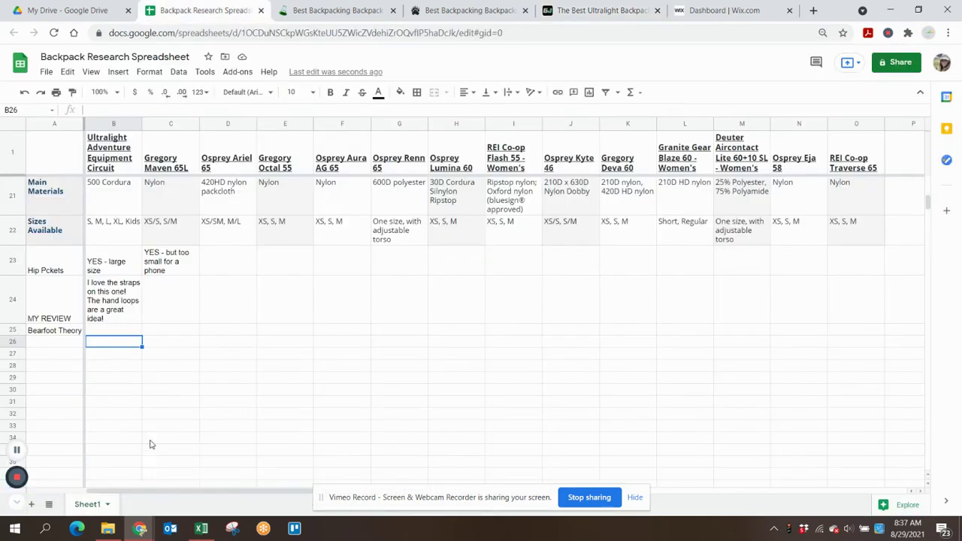
{"action": "left_click", "coordinate": [72, 340]}
{"action": "type", "text": "Gear"}
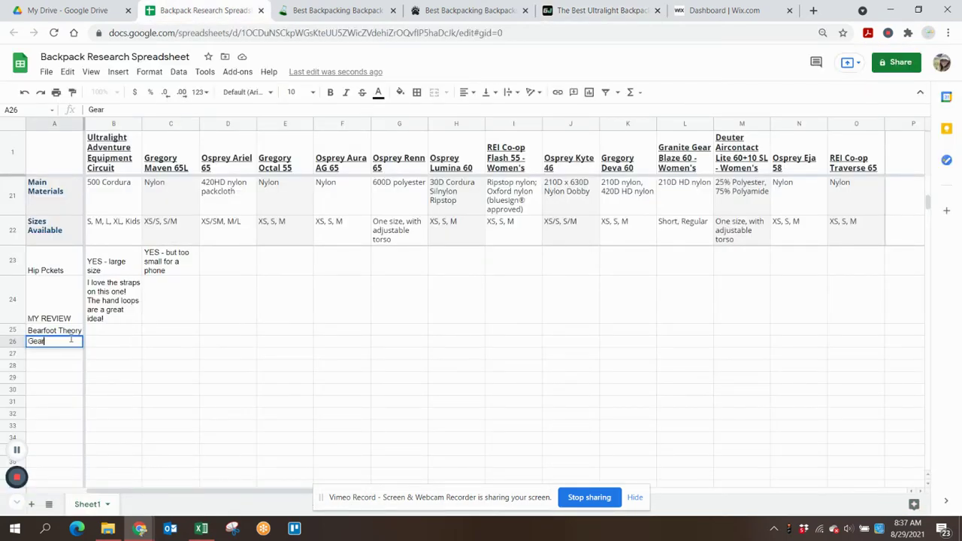
{"action": "type", "text": " Juun"}
{"action": "key", "text": "BackSpace"}
{"action": "key", "text": "BackSpace"}
{"action": "key", "text": "Return"}
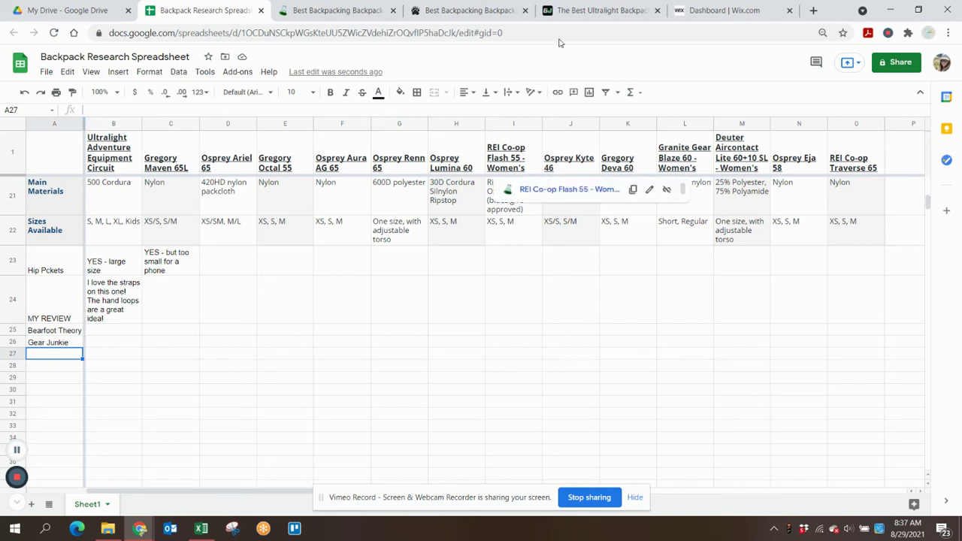
Enter a reviewer's first name as the row label in cell A27, below Gear Junkie.
{"action": "left_click", "coordinate": [434, 16]}
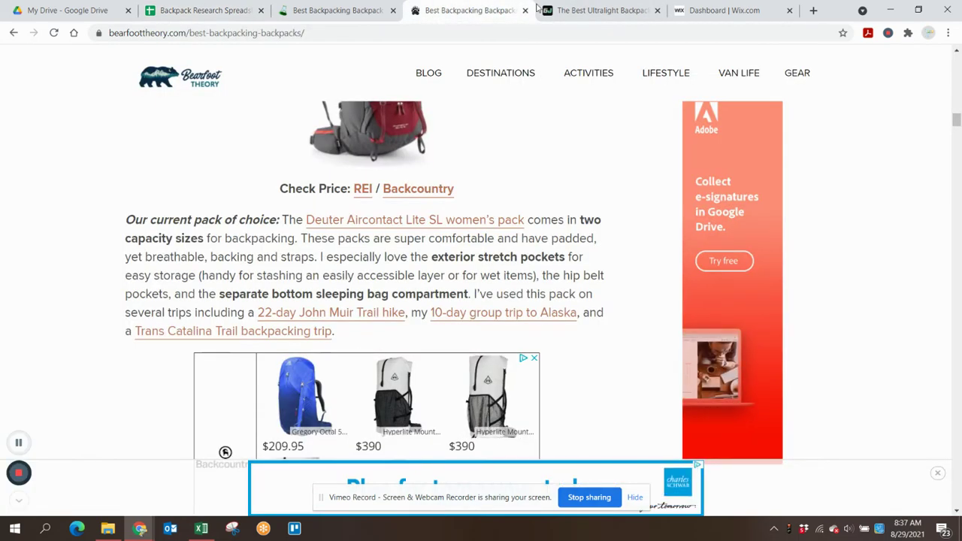
{"action": "left_click", "coordinate": [601, 10]}
{"action": "left_click", "coordinate": [199, 11]}
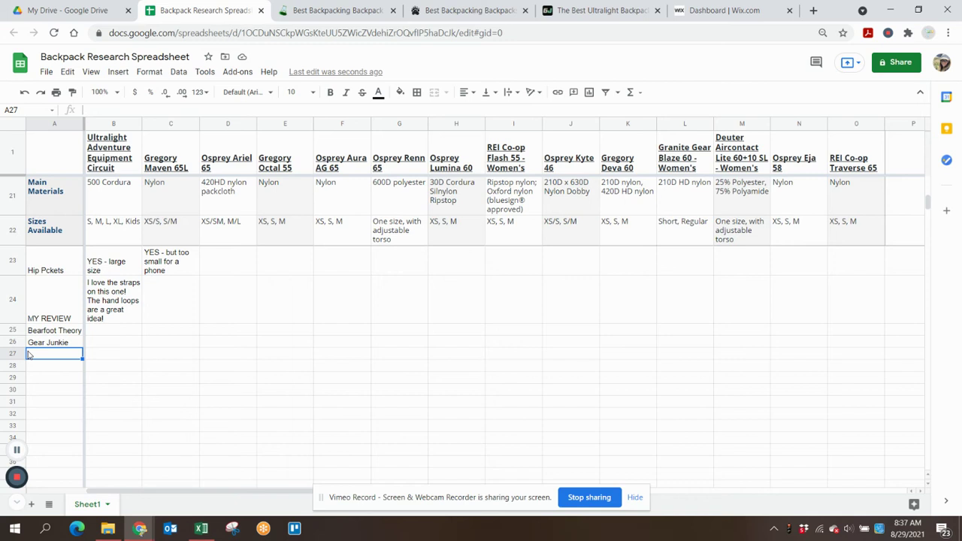
{"action": "type", "text": "Lize"}
{"action": "key", "text": "BackSpace"}
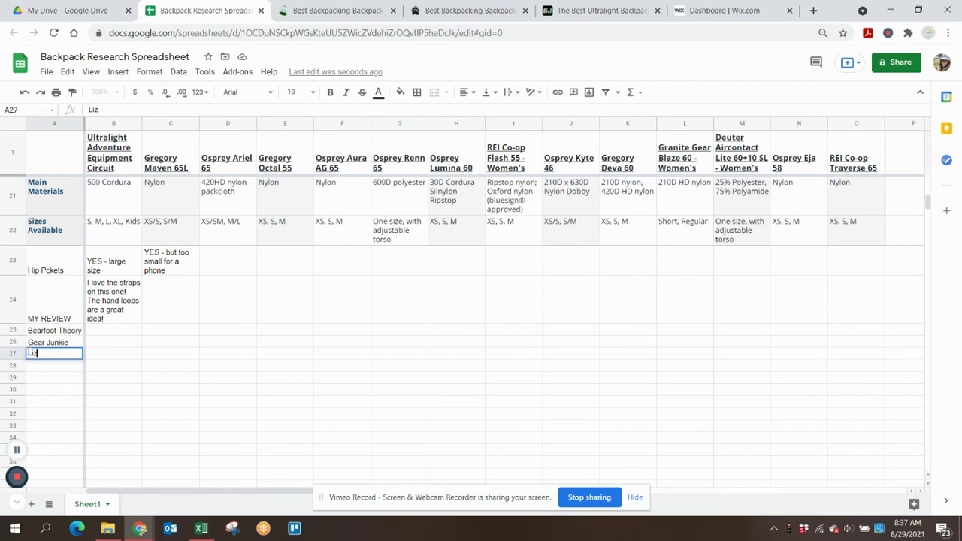
{"action": "left_click", "coordinate": [128, 358]}
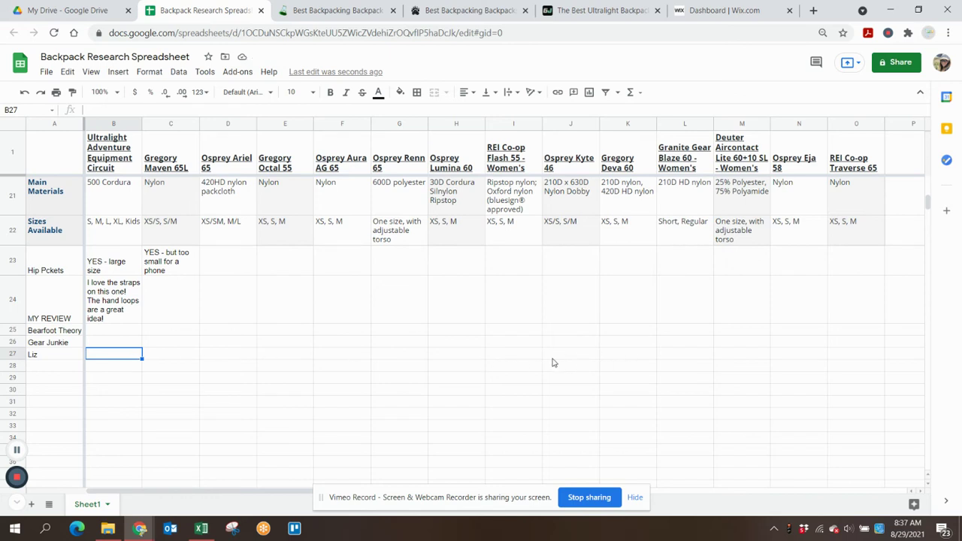
{"action": "left_click", "coordinate": [910, 153]}
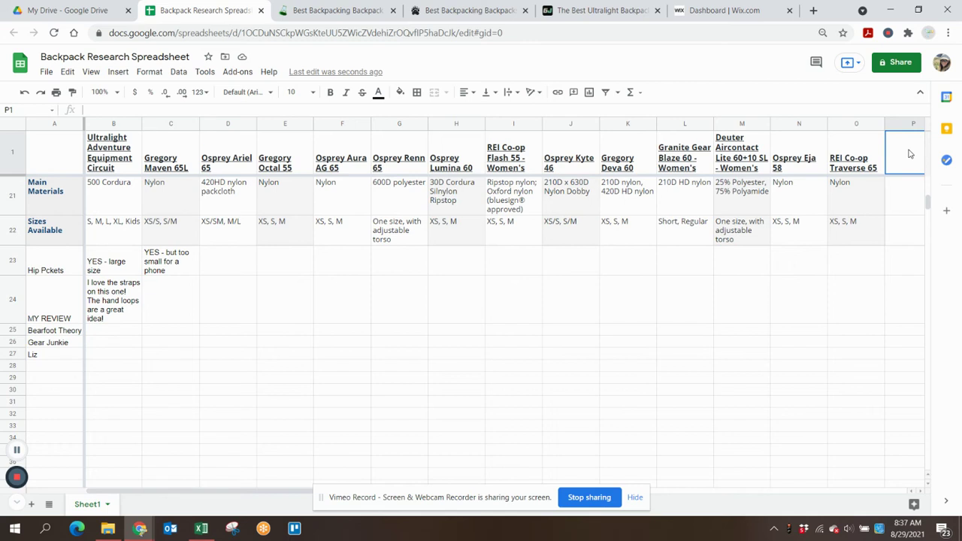
{"action": "type", "text": "jkj"}
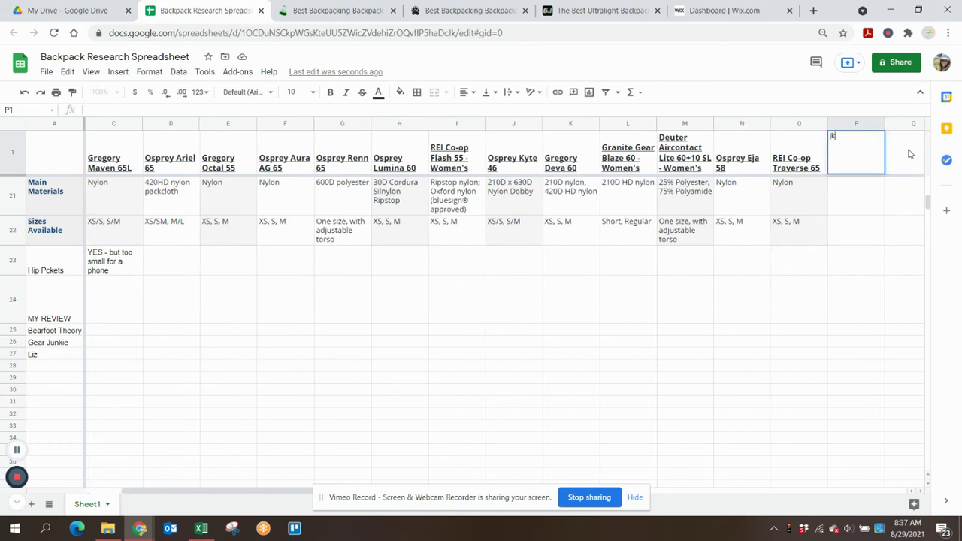
{"action": "key", "text": "BackSpace"}
{"action": "key", "text": "BackSpace"}
{"action": "key", "text": "BackSpace"}
Examine the comparison rows from Awards down to the custom review rows that an additional backpack in column P would need filled.
{"action": "mouse_move", "coordinate": [803, 167]}
{"action": "scroll", "coordinate": [862, 287], "scroll_direction": "up", "scroll_amount": 10}
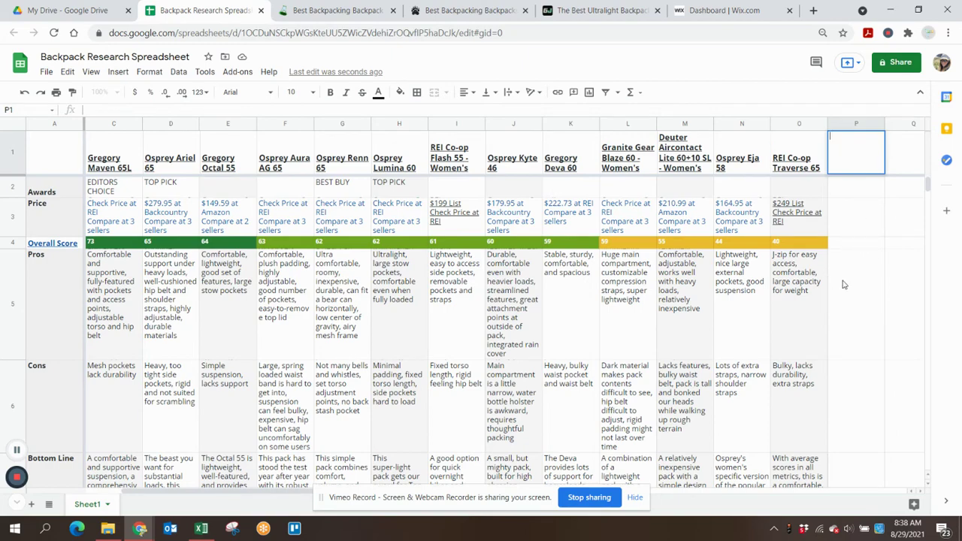
{"action": "scroll", "coordinate": [854, 284], "scroll_direction": "down", "scroll_amount": 3}
{"action": "scroll", "coordinate": [857, 247], "scroll_direction": "up", "scroll_amount": 3}
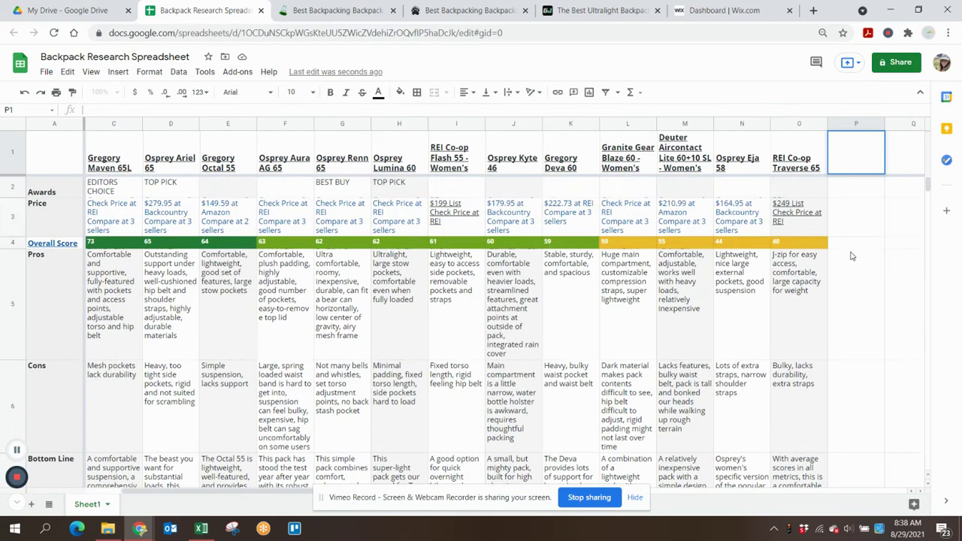
{"action": "scroll", "coordinate": [853, 433], "scroll_direction": "down", "scroll_amount": 3}
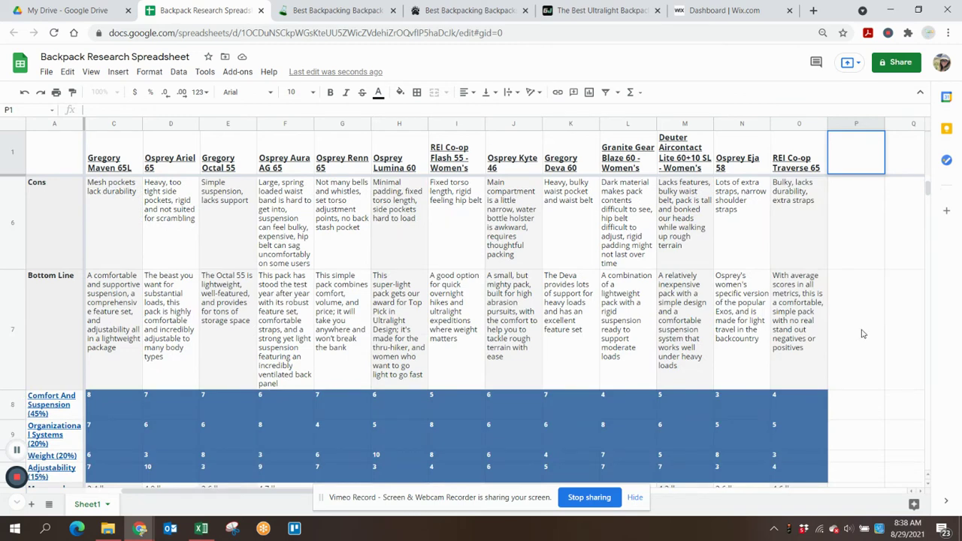
{"action": "scroll", "coordinate": [839, 359], "scroll_direction": "down", "scroll_amount": 3}
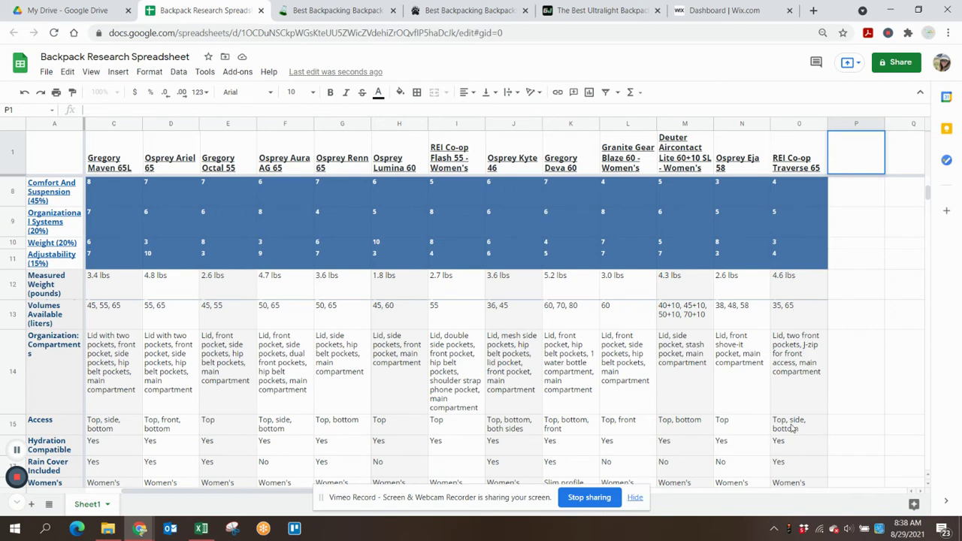
{"action": "scroll", "coordinate": [792, 427], "scroll_direction": "down", "scroll_amount": 2}
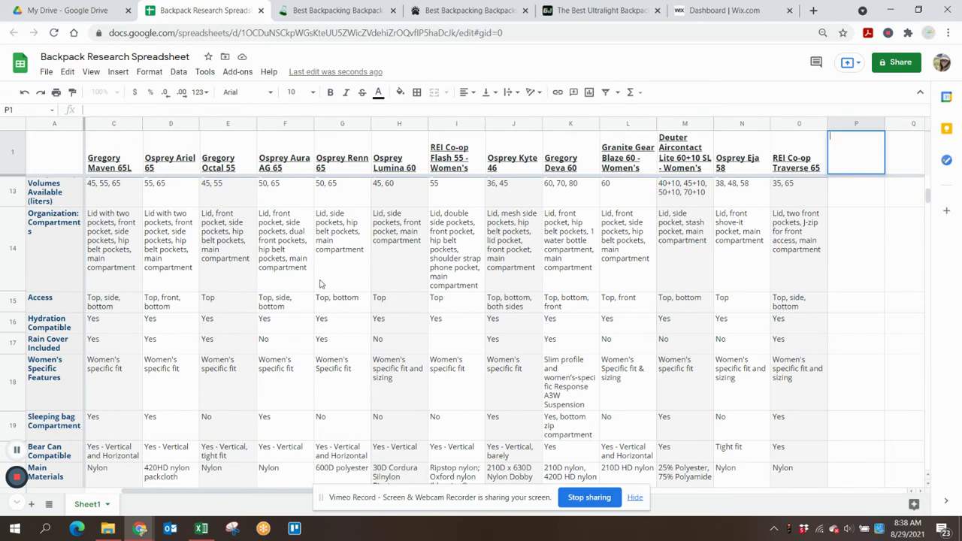
{"action": "scroll", "coordinate": [300, 318], "scroll_direction": "down", "scroll_amount": 3}
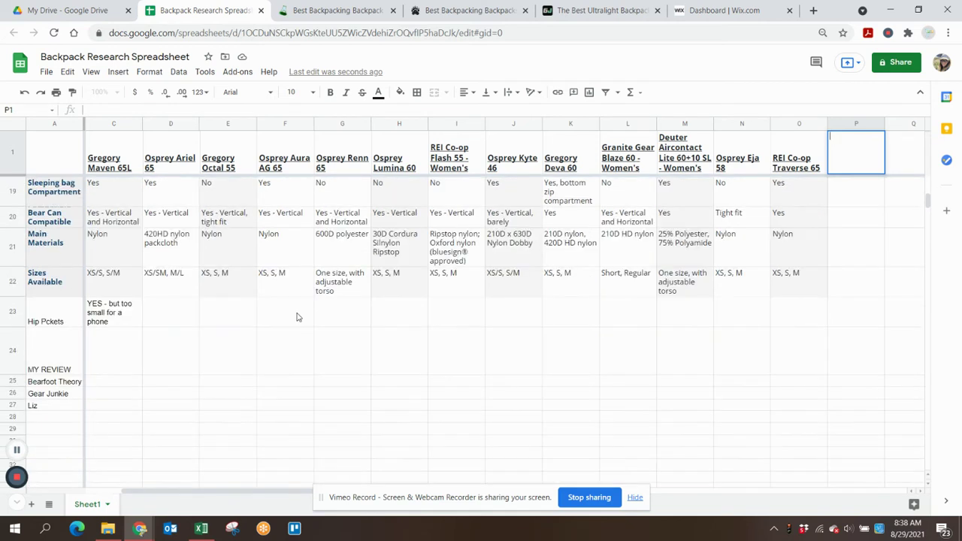
Enter a second reviewer's first name as the row label in cell A28.
{"action": "left_click", "coordinate": [47, 421]}
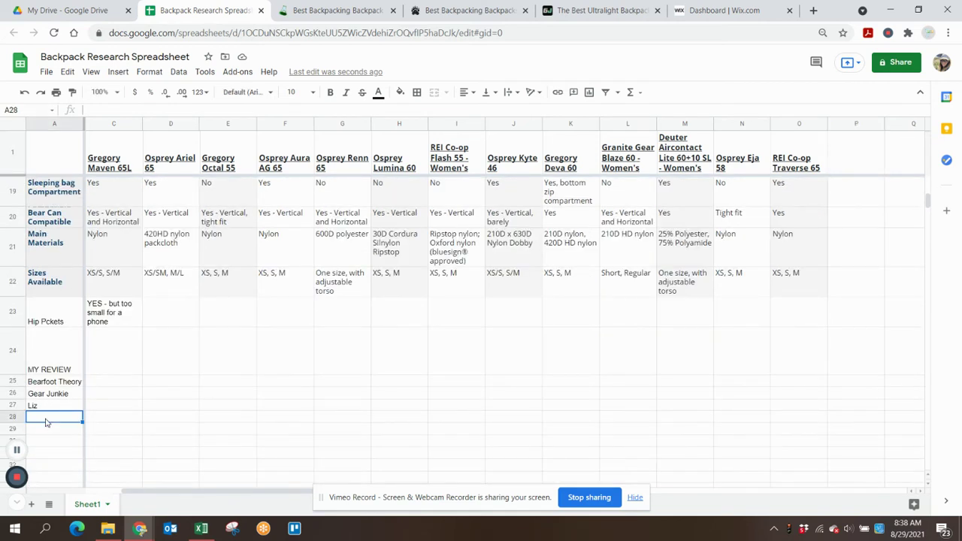
{"action": "type", "text": "Shannon"}
{"action": "left_click", "coordinate": [53, 433]}
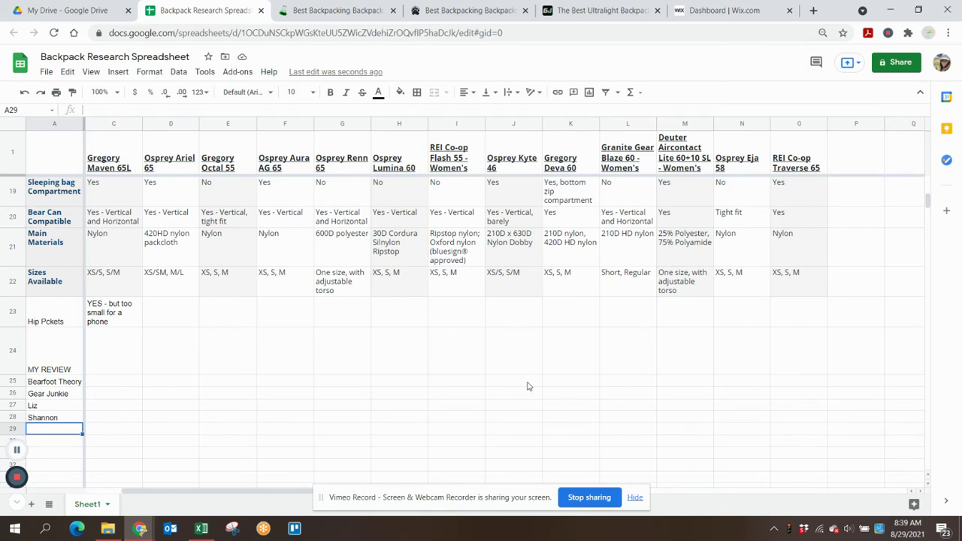
Select the empty header cell P1 after REI Co-op Traverse 65 and review the first comparison rows.
{"action": "left_click", "coordinate": [840, 173]}
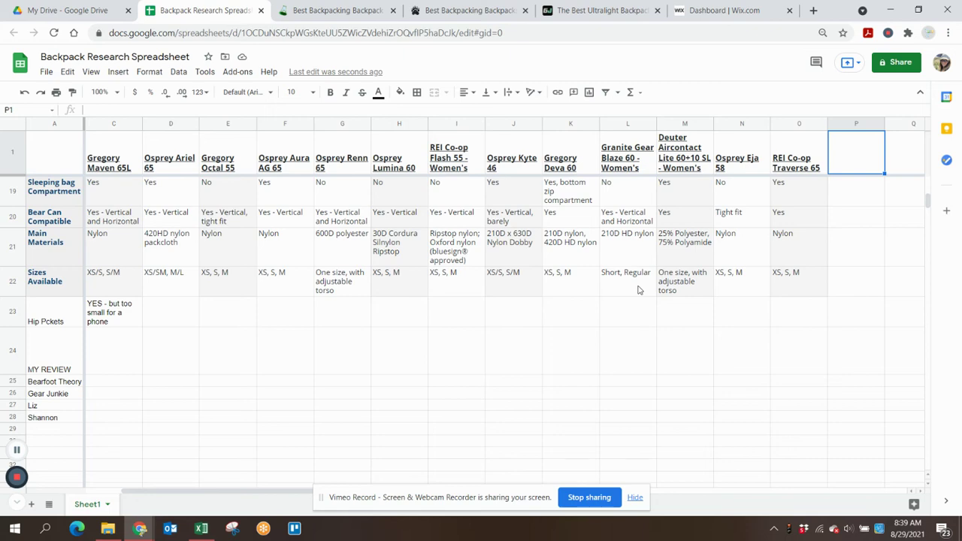
{"action": "scroll", "coordinate": [299, 360], "scroll_direction": "up", "scroll_amount": 10}
{"action": "scroll", "coordinate": [299, 360], "scroll_direction": "up", "scroll_amount": 3}
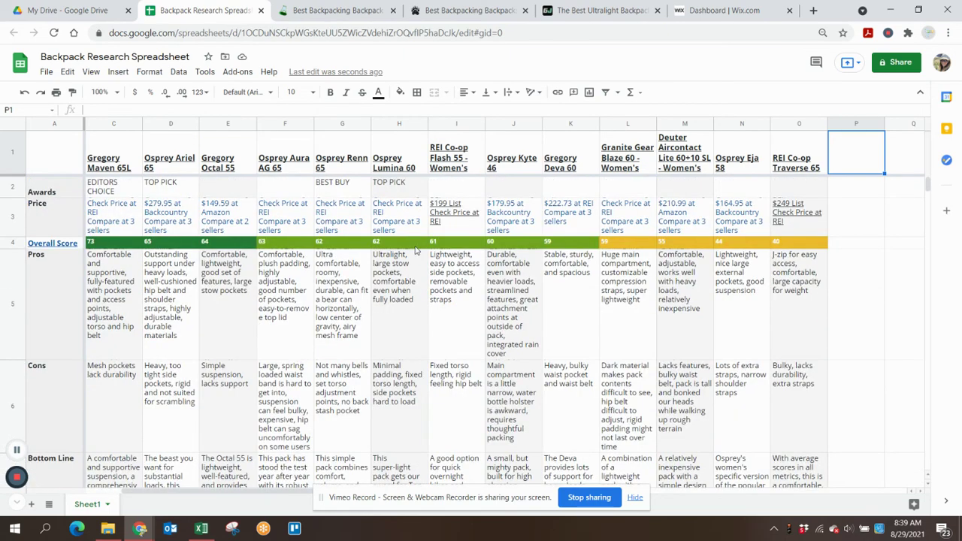
Fill the Ultralight Adventure Equipment Circuit header cell B1 with bright green.
{"action": "scroll", "coordinate": [411, 248], "scroll_direction": "down", "scroll_amount": 5}
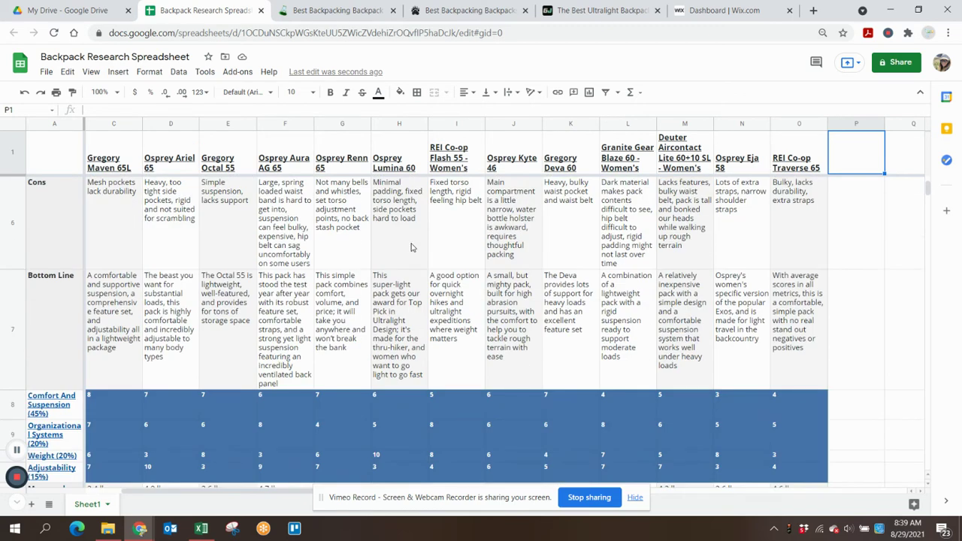
{"action": "scroll", "coordinate": [411, 255], "scroll_direction": "down", "scroll_amount": 2}
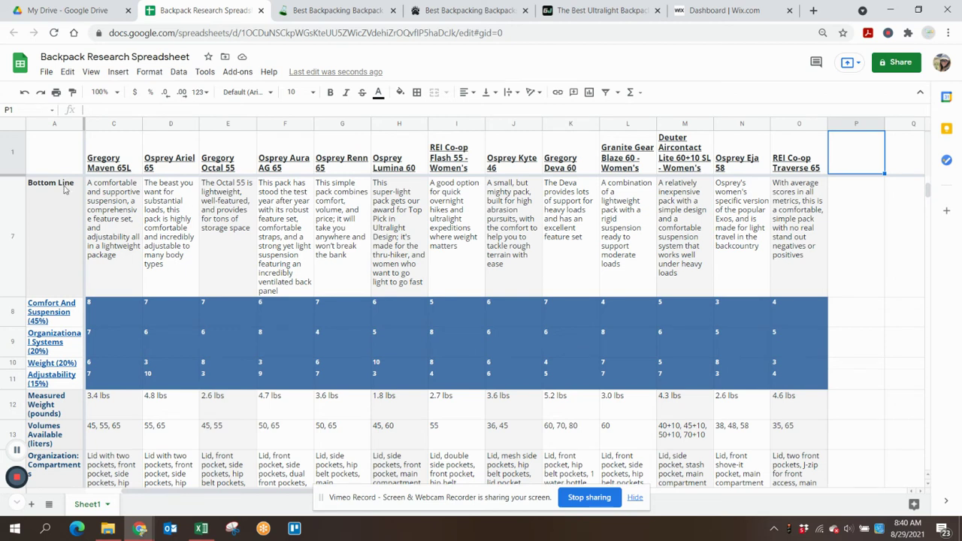
{"action": "left_click_drag", "start_coordinate": [194, 492], "coordinate": [185, 494]}
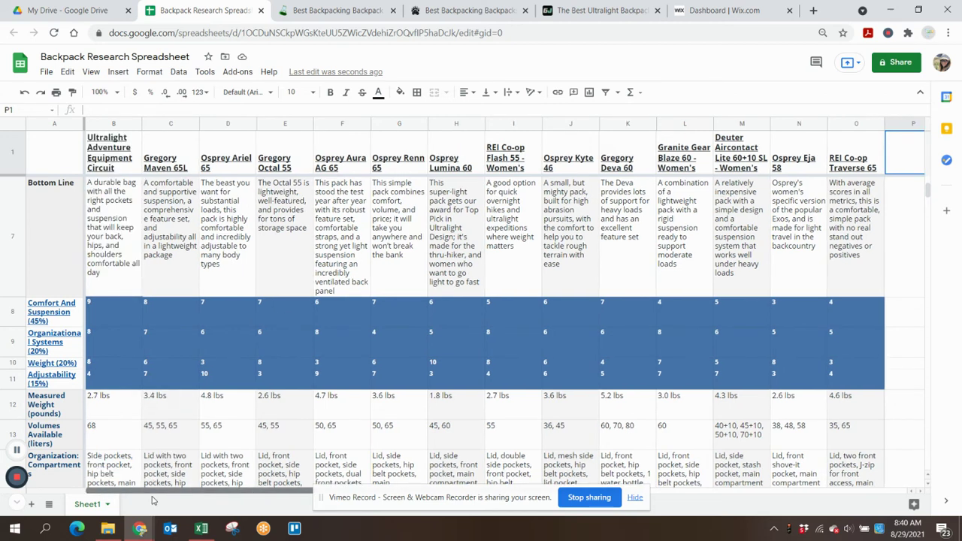
{"action": "left_click", "coordinate": [118, 150]}
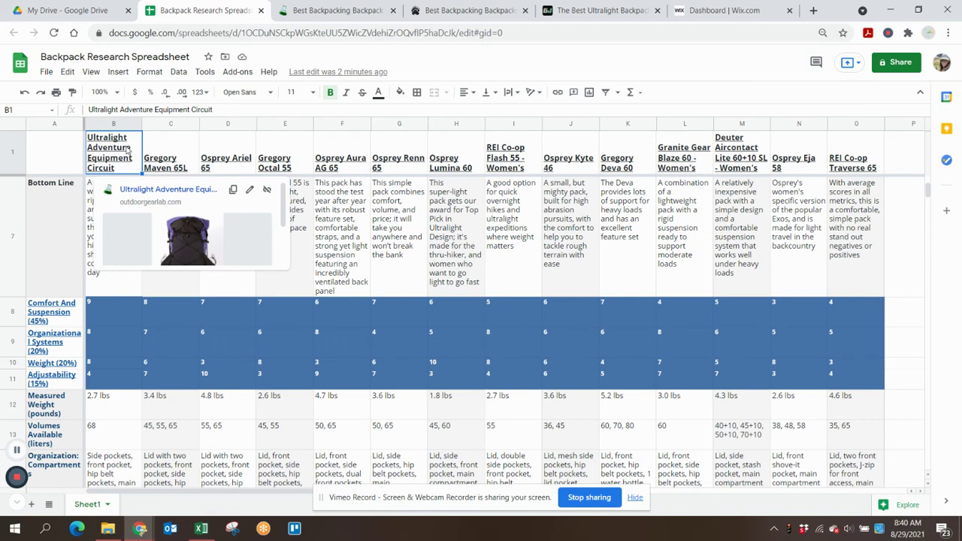
{"action": "left_click", "coordinate": [401, 93]}
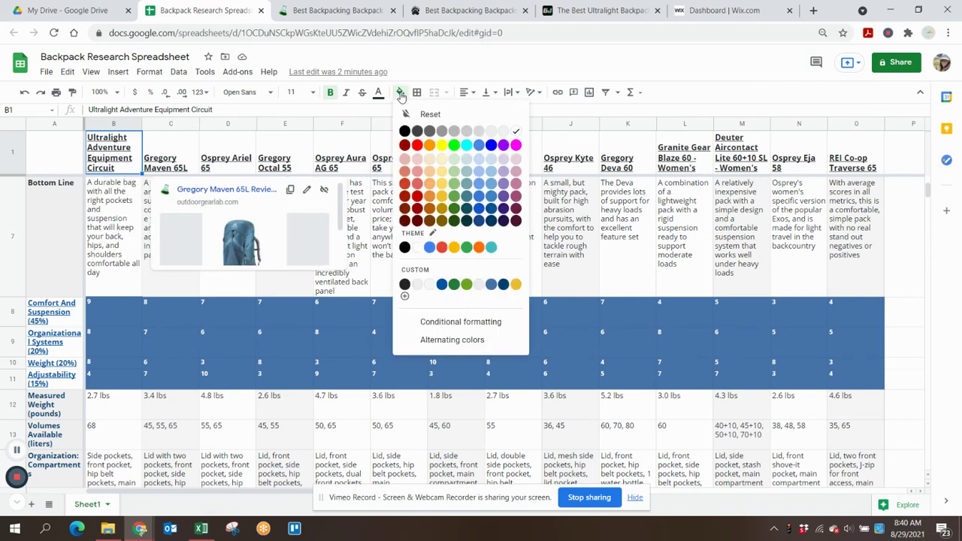
{"action": "left_click", "coordinate": [456, 145]}
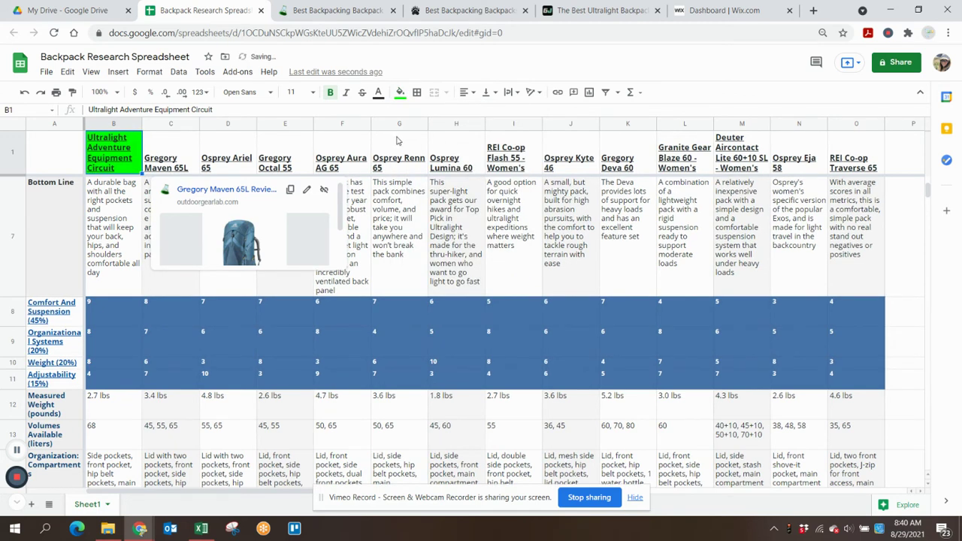
Fill the Gregory Maven 65L and Osprey Ariel 65 header cells, C1 and D1, with orange.
{"action": "left_click", "coordinate": [185, 152]}
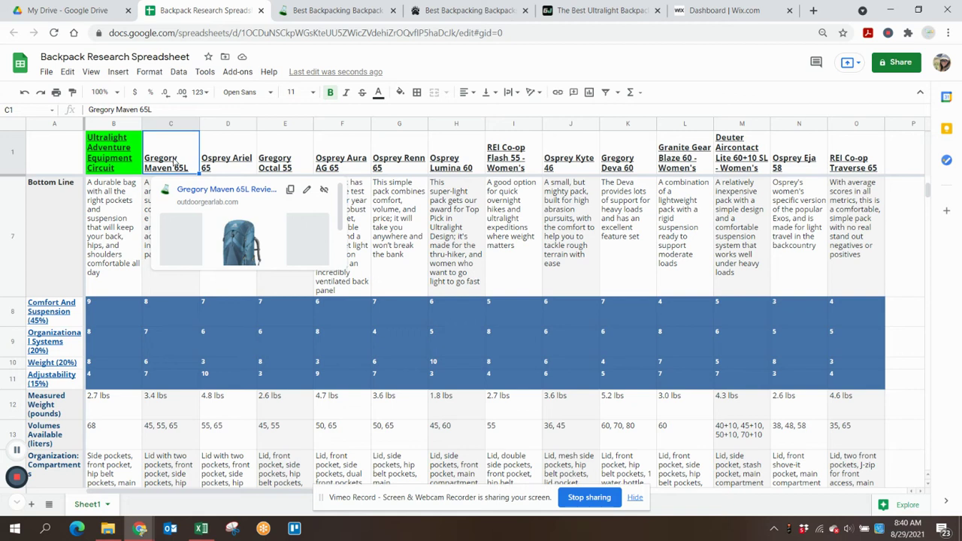
{"action": "left_click", "coordinate": [402, 93]}
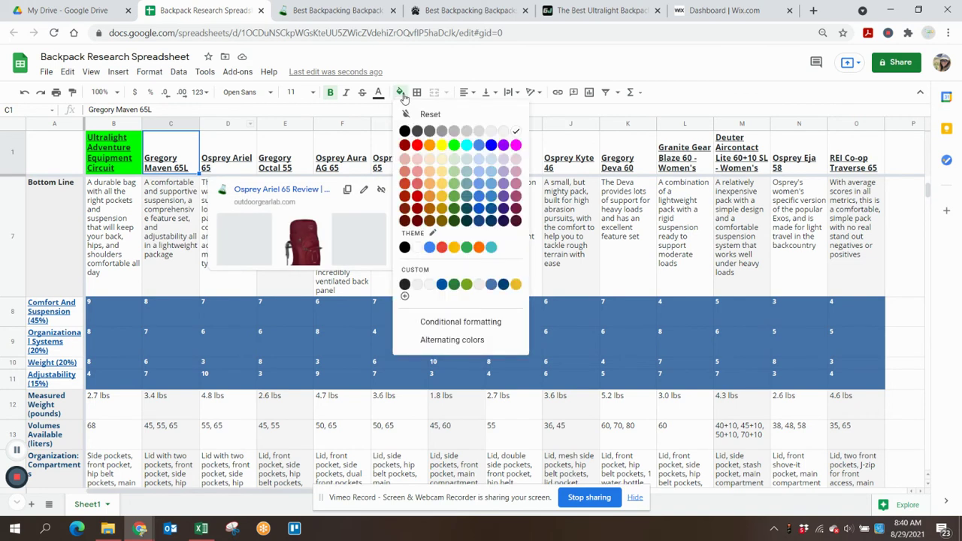
{"action": "left_click", "coordinate": [430, 145]}
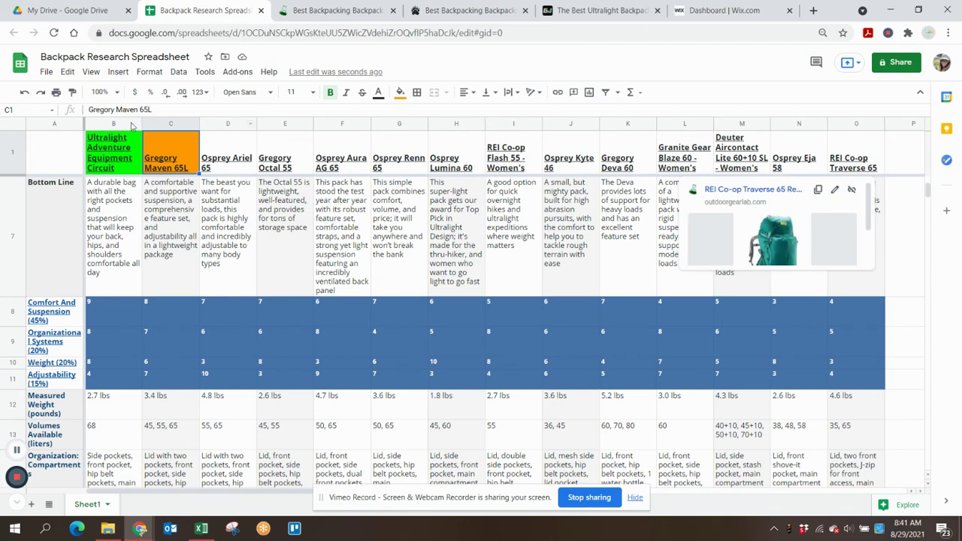
{"action": "left_click", "coordinate": [221, 154]}
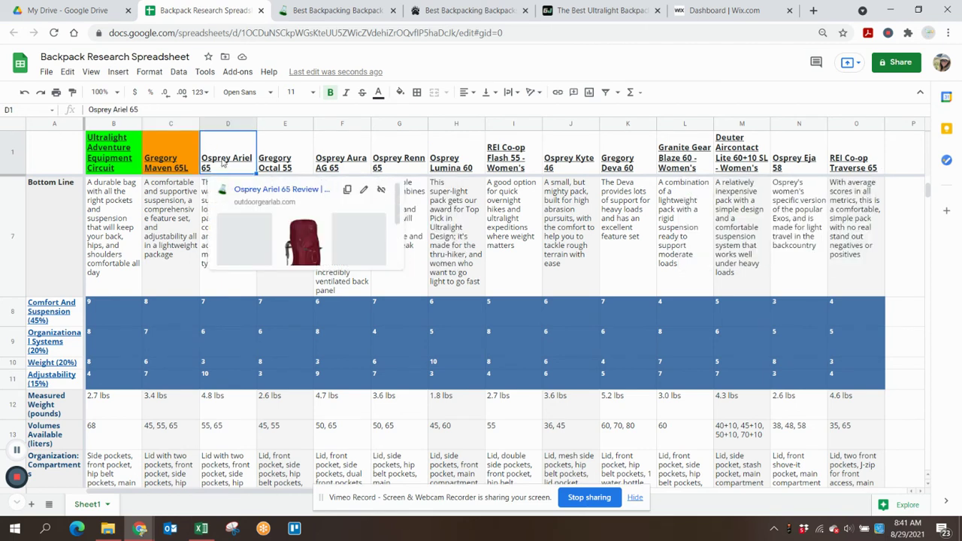
{"action": "left_click", "coordinate": [400, 92]}
{"action": "left_click", "coordinate": [430, 145]}
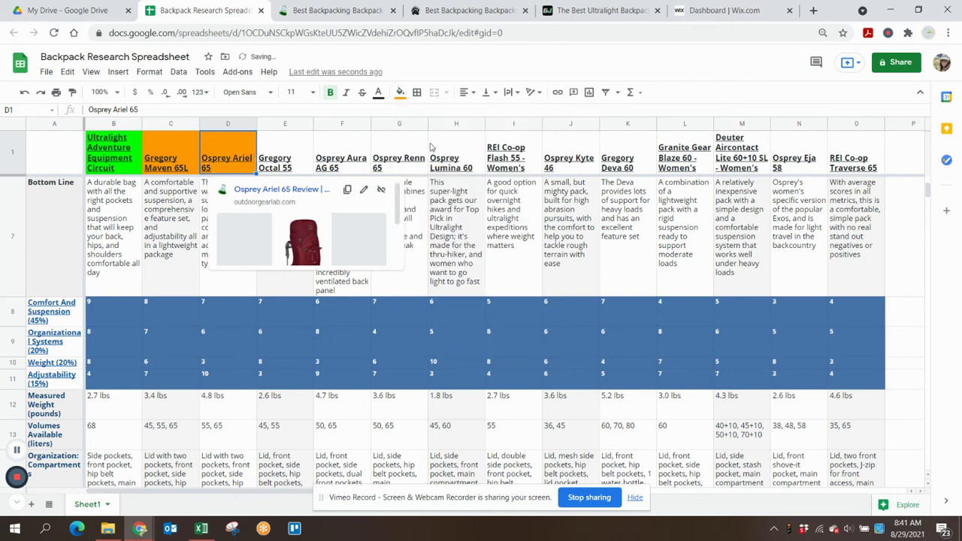
Fill the Gregory Octal 55 header cell E1 with green and the Osprey Aura AG 65 header cell F1 with red.
{"action": "left_click", "coordinate": [293, 161]}
{"action": "left_click", "coordinate": [400, 92]}
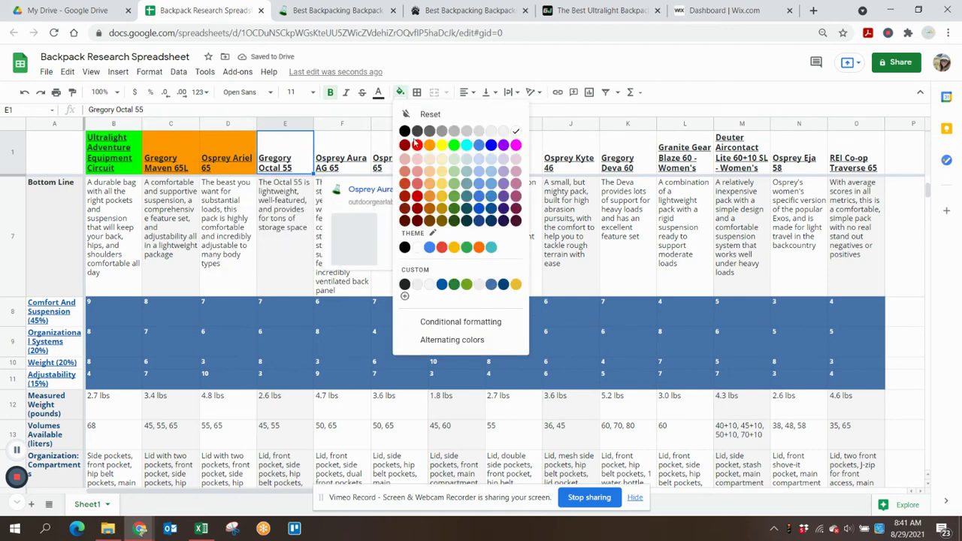
{"action": "left_click", "coordinate": [454, 146]}
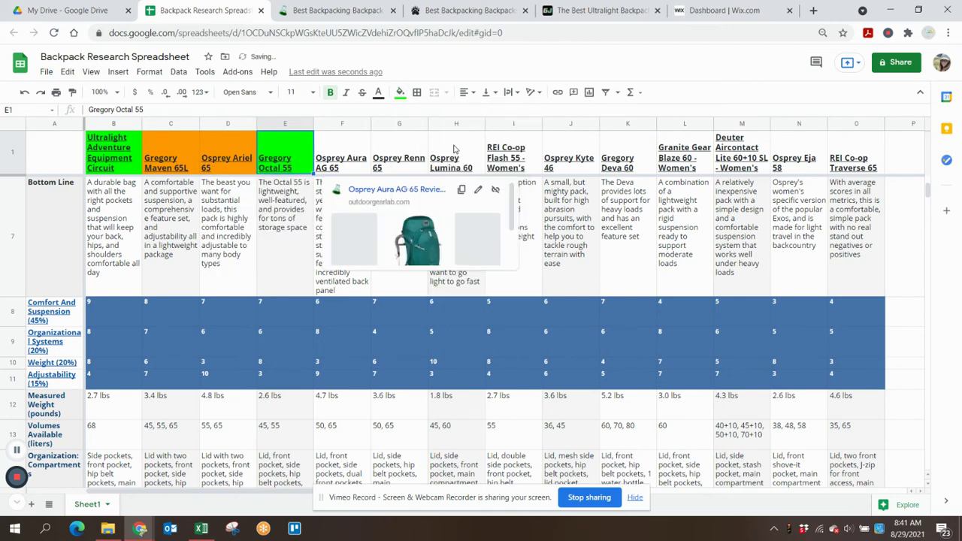
{"action": "left_click", "coordinate": [350, 162]}
{"action": "left_click", "coordinate": [400, 92]}
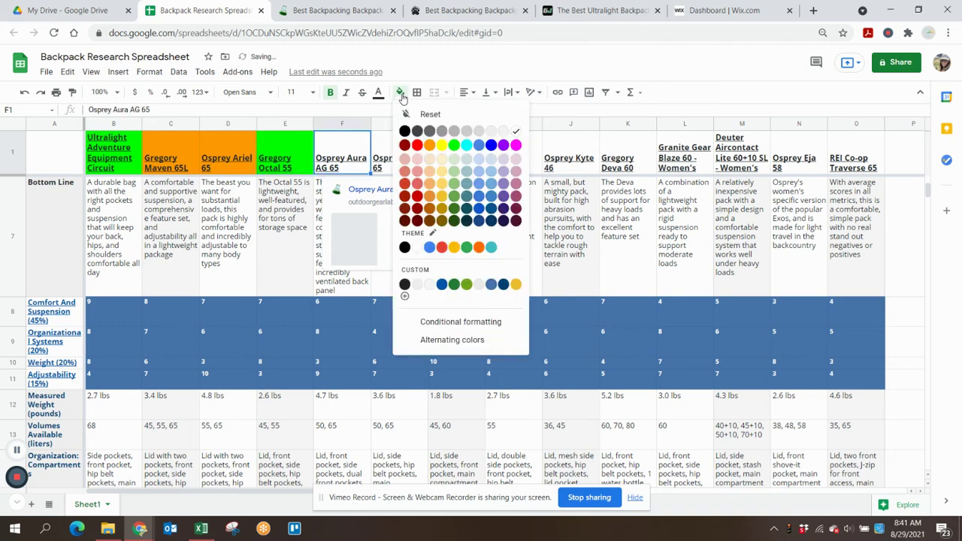
{"action": "left_click", "coordinate": [416, 146]}
Fill the Osprey Renn 65 header cell G1 with green and the Osprey Lumina 60 header cell H1 with orange.
{"action": "left_click", "coordinate": [408, 161]}
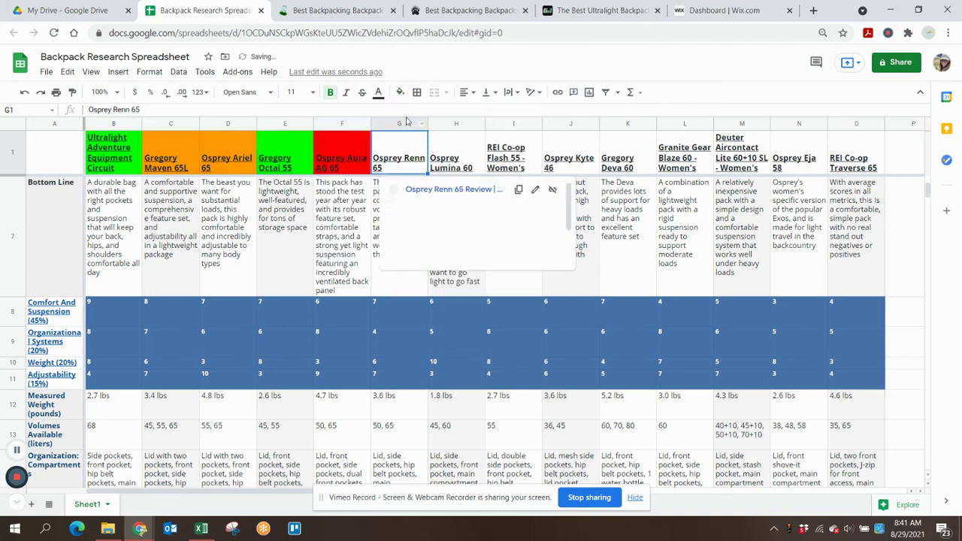
{"action": "left_click", "coordinate": [400, 92]}
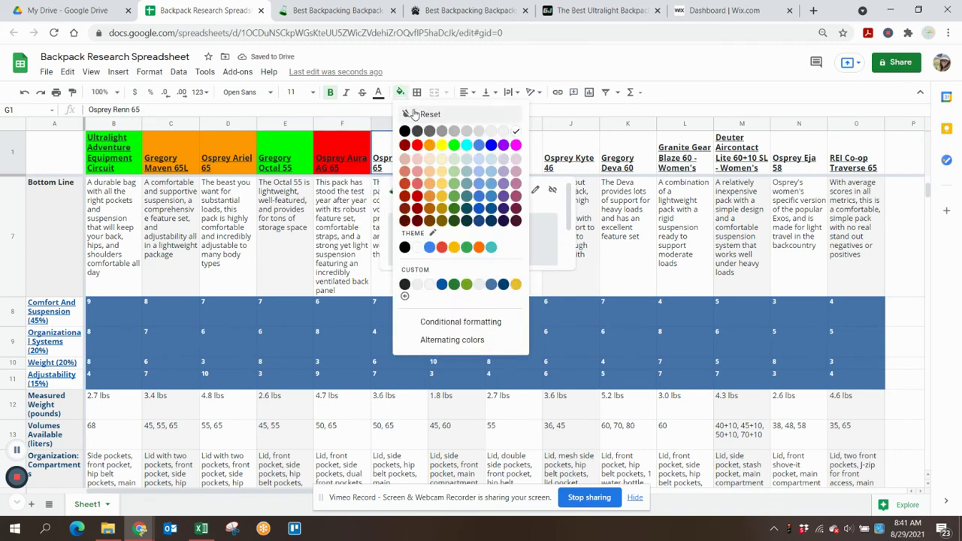
{"action": "left_click", "coordinate": [457, 144]}
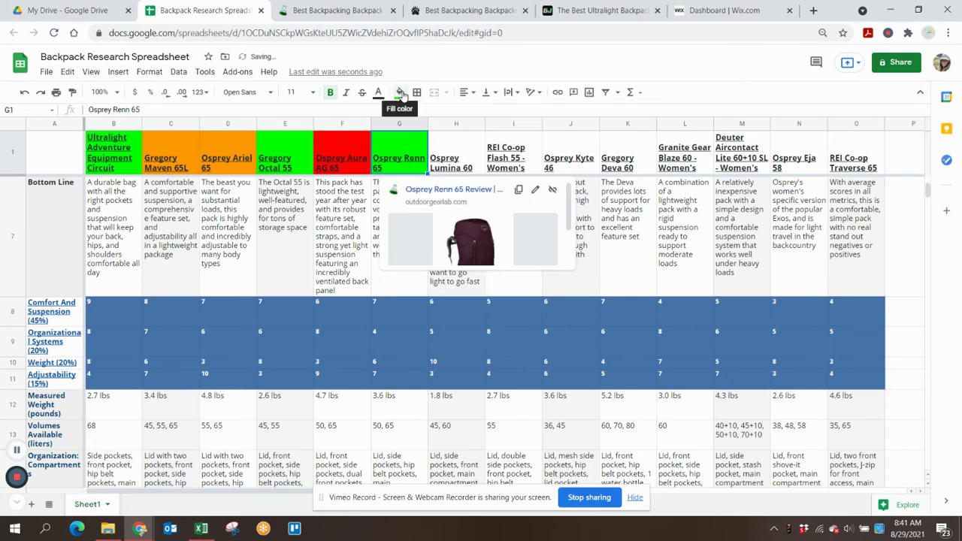
{"action": "mouse_move", "coordinate": [135, 157]}
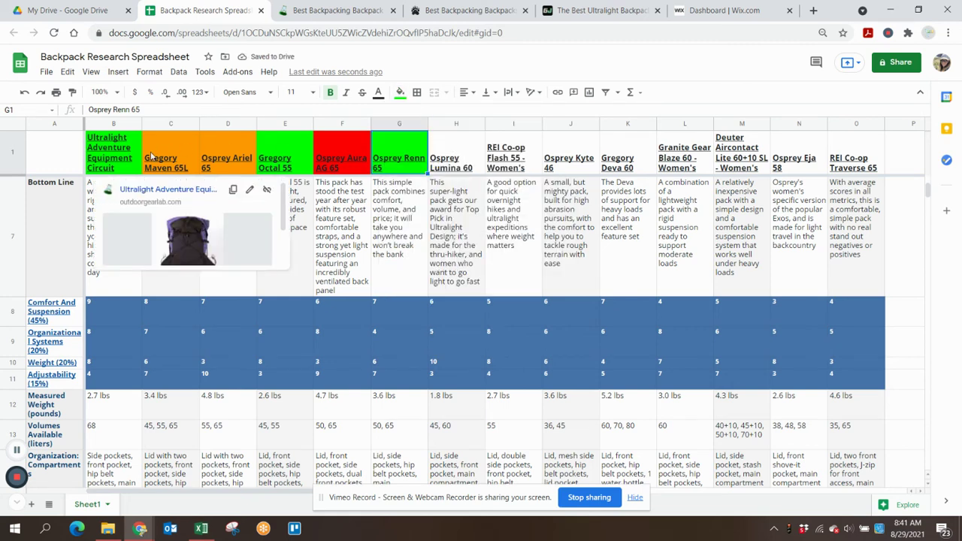
{"action": "left_click", "coordinate": [469, 158]}
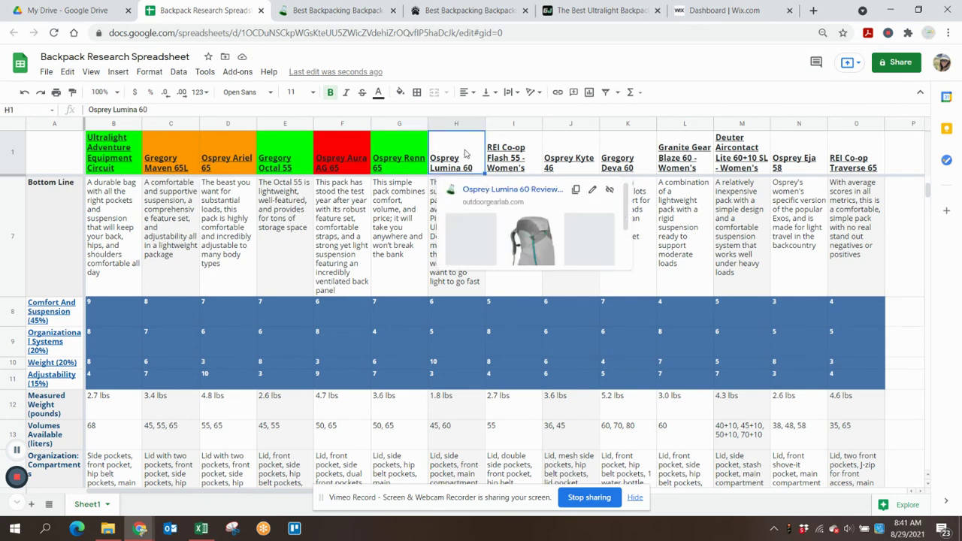
{"action": "left_click", "coordinate": [401, 91]}
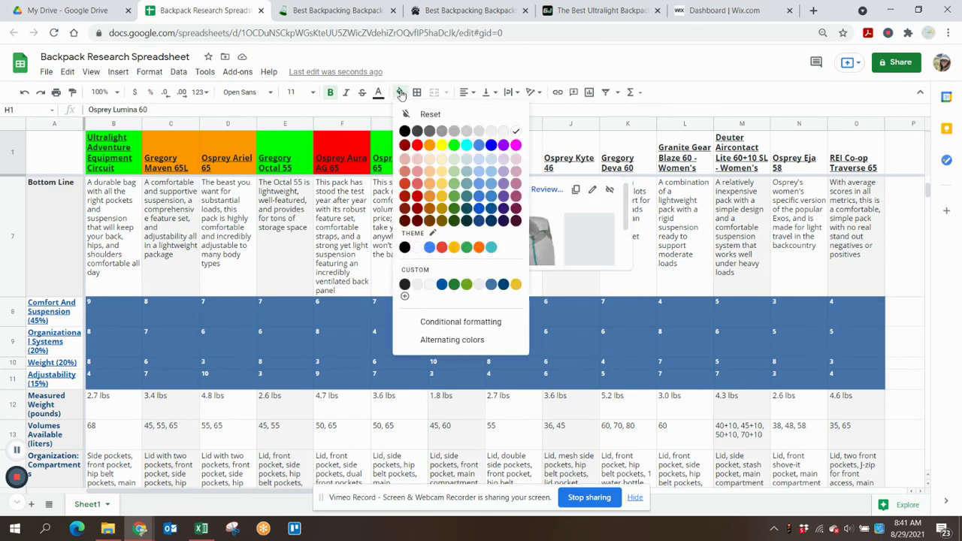
{"action": "left_click", "coordinate": [429, 145]}
Fill the REI Co-op Flash 55, Osprey Kyte 46 and Gregory Deva 60 header cells, I1 to K1, with red.
{"action": "left_click", "coordinate": [501, 162]}
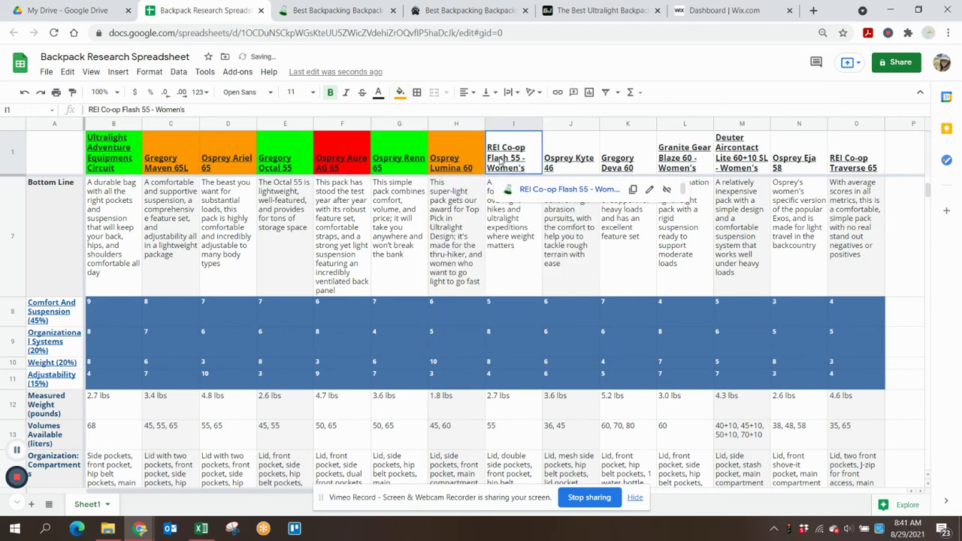
{"action": "left_click", "coordinate": [400, 92]}
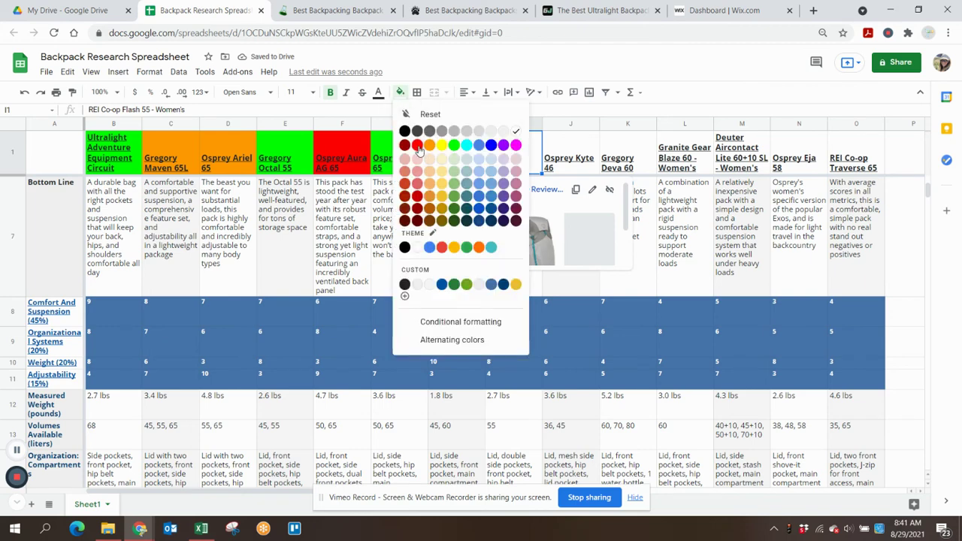
{"action": "left_click", "coordinate": [419, 146]}
{"action": "left_click", "coordinate": [572, 162]}
{"action": "left_click", "coordinate": [400, 91]}
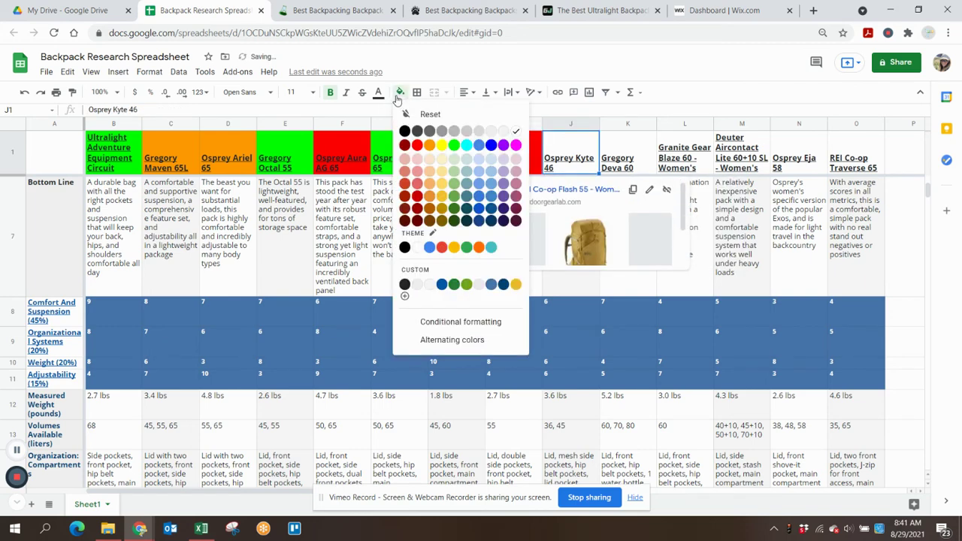
{"action": "left_click", "coordinate": [418, 146]}
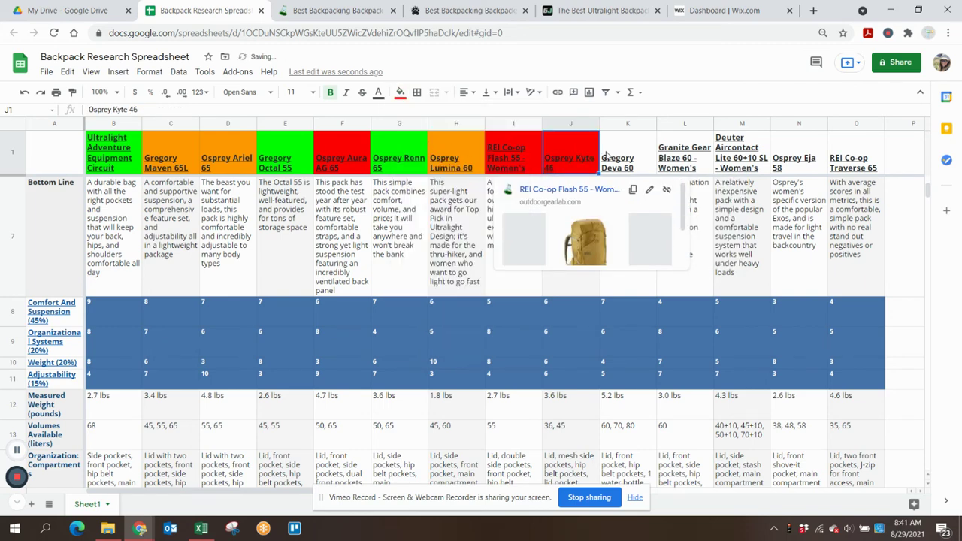
{"action": "left_click", "coordinate": [607, 154]}
{"action": "left_click", "coordinate": [400, 92]}
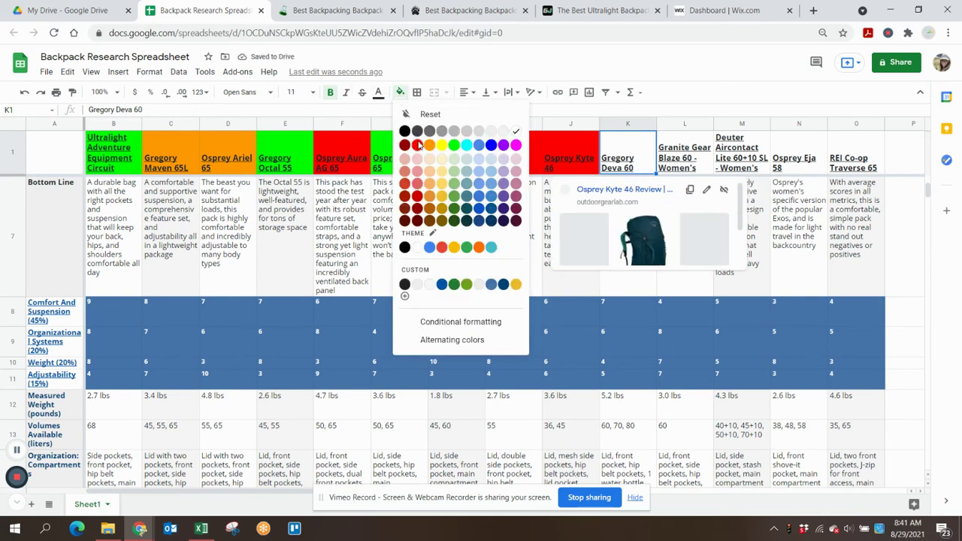
{"action": "left_click", "coordinate": [418, 146]}
Fill the Granite Gear Blaze 60 header cell L1 with green and deselect the header row.
{"action": "left_click", "coordinate": [697, 160]}
{"action": "left_click", "coordinate": [401, 92]}
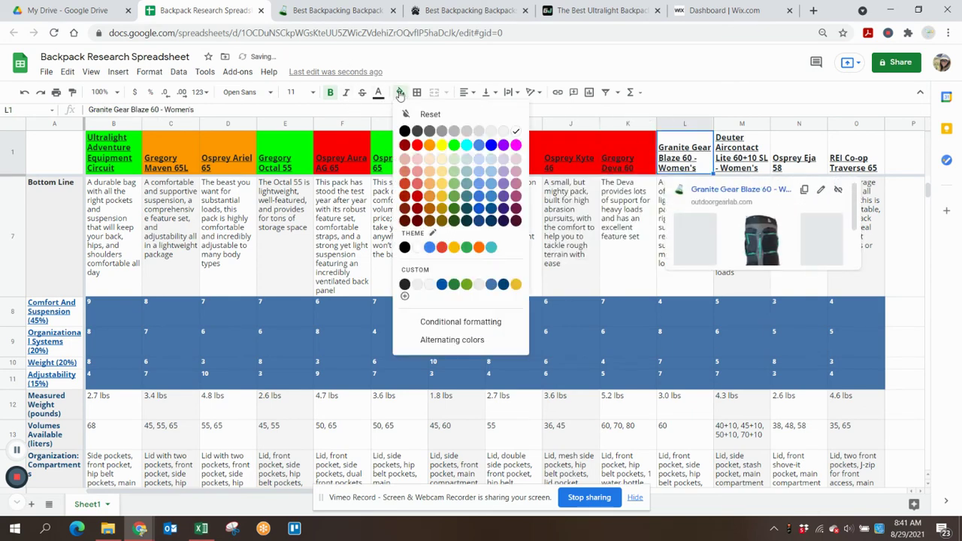
{"action": "left_click", "coordinate": [455, 146]}
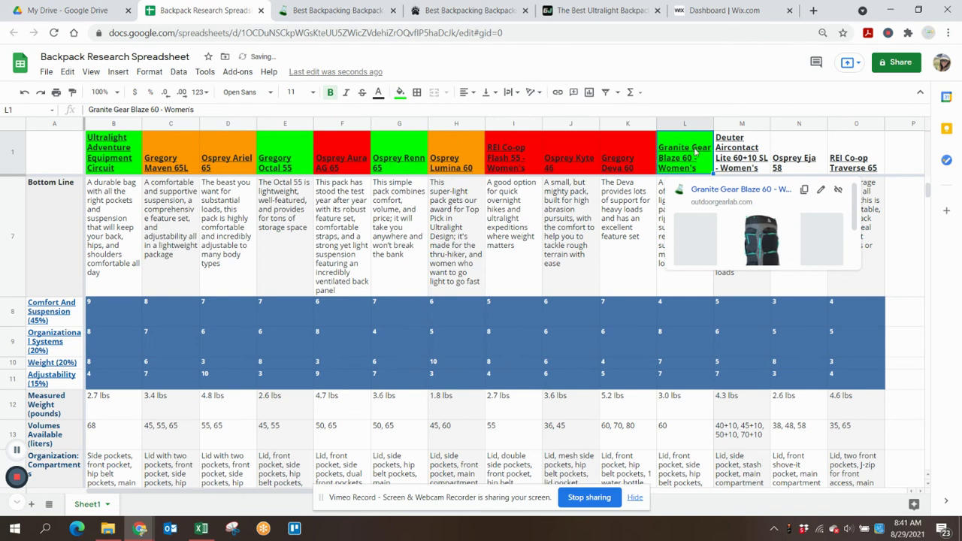
{"action": "left_click", "coordinate": [723, 152]}
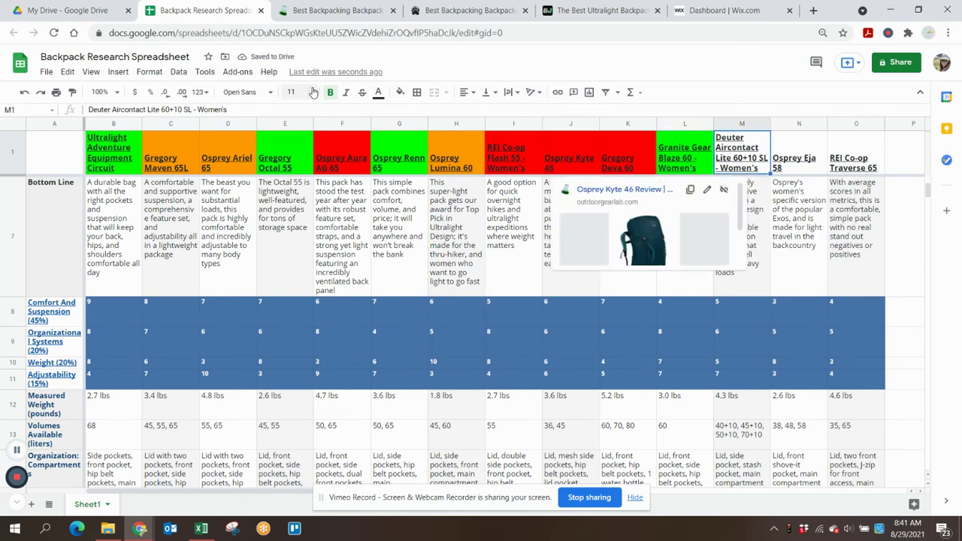
{"action": "left_click", "coordinate": [903, 201]}
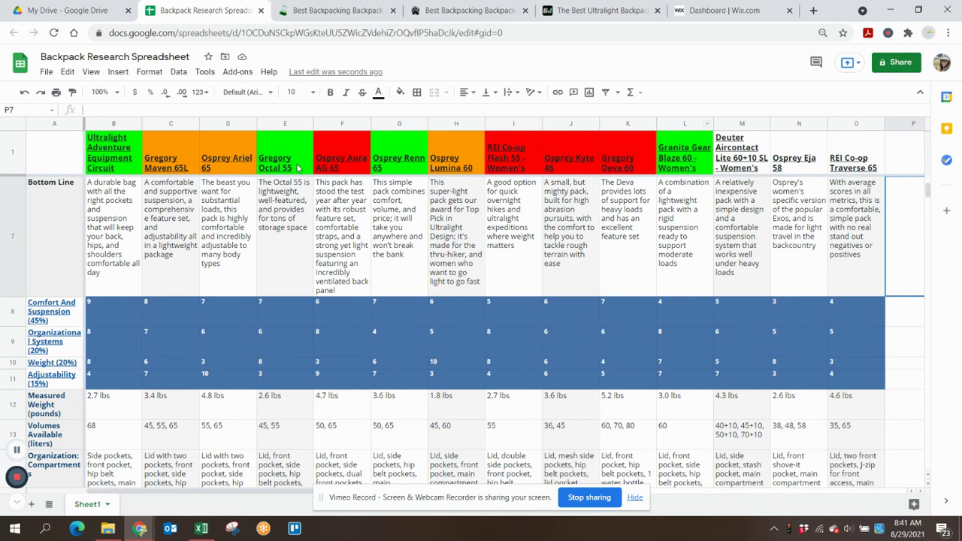
{"action": "mouse_move", "coordinate": [126, 174]}
{"action": "mouse_move", "coordinate": [163, 165]}
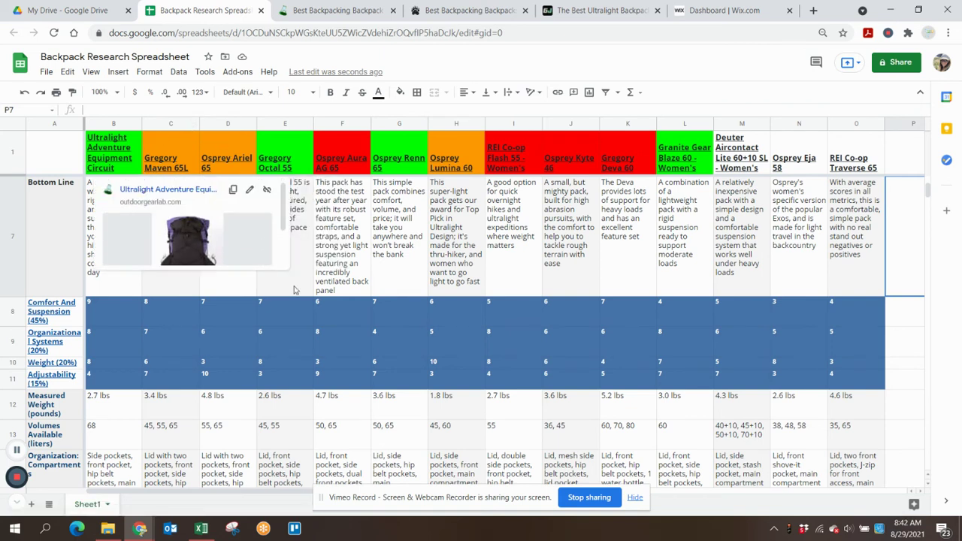
{"action": "left_click", "coordinate": [293, 402]}
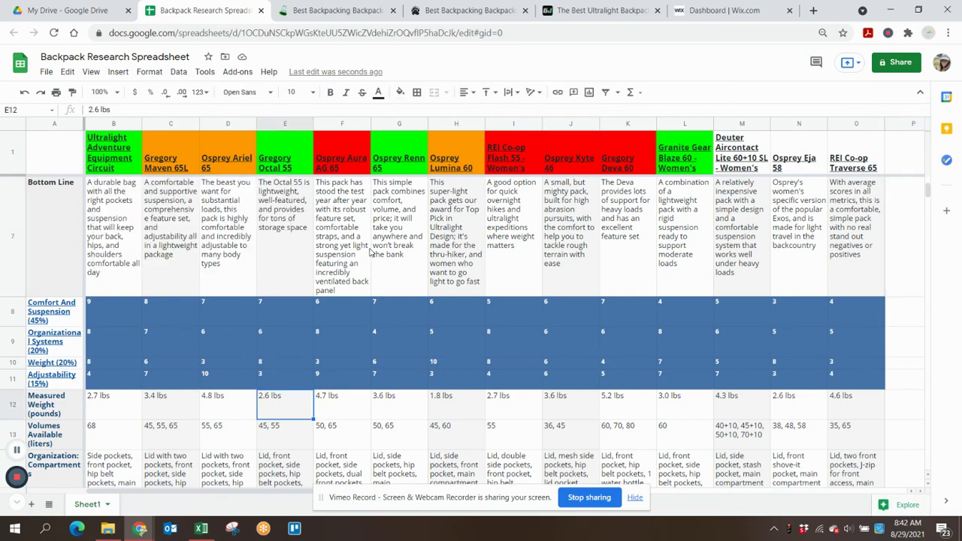
{"action": "scroll", "coordinate": [311, 276], "scroll_direction": "down", "scroll_amount": 3}
{"action": "scroll", "coordinate": [310, 276], "scroll_direction": "up", "scroll_amount": 5}
{"action": "scroll", "coordinate": [307, 277], "scroll_direction": "down", "scroll_amount": 10}
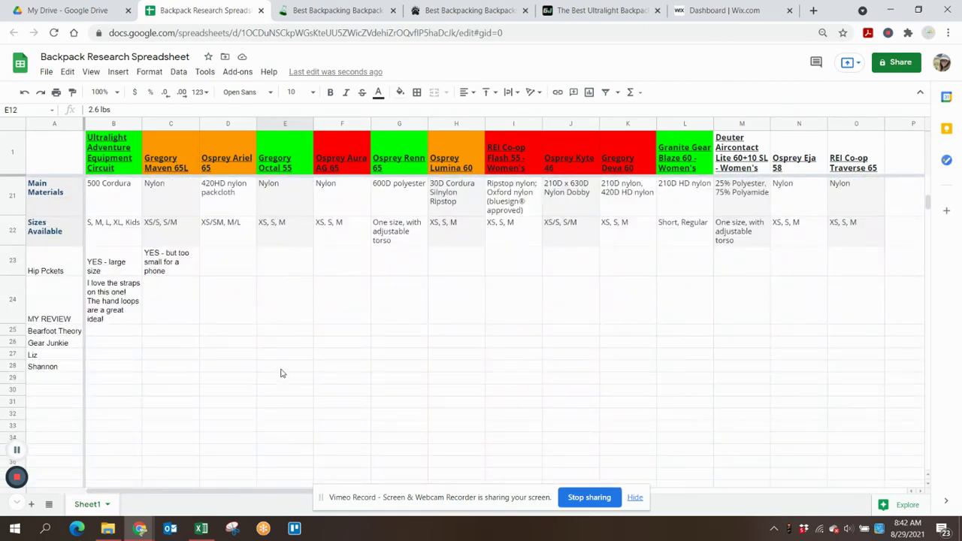
{"action": "left_click_drag", "start_coordinate": [280, 366], "coordinate": [257, 18]}
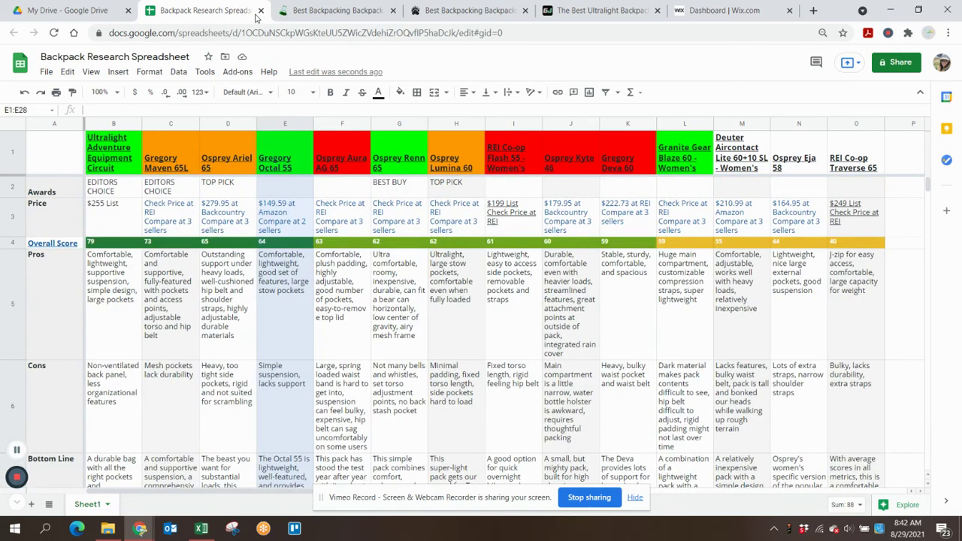
{"action": "left_click", "coordinate": [366, 312]}
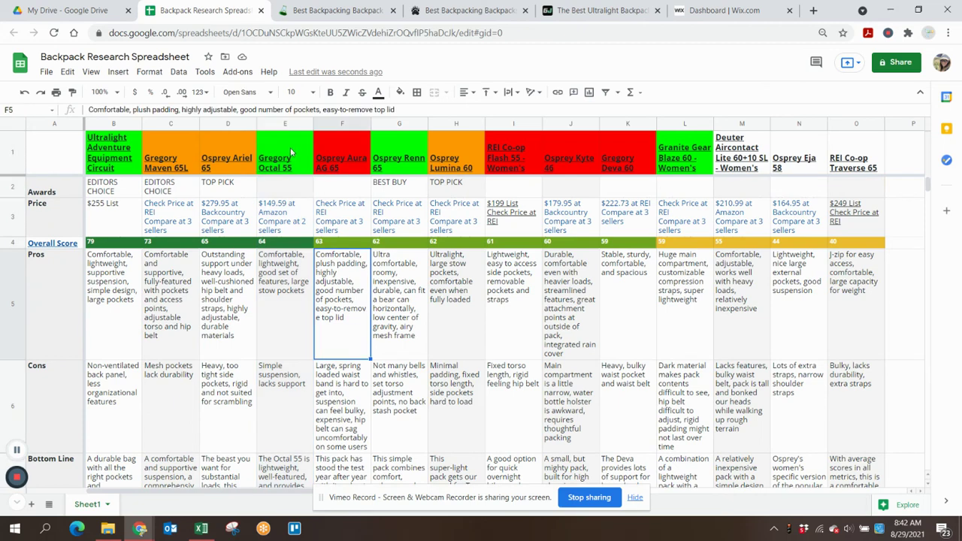
Move the Gregory Octal 55 column to column C and the Osprey Renn 65 column to column D, beside the first green-headed backpack.
{"action": "left_click", "coordinate": [265, 122]}
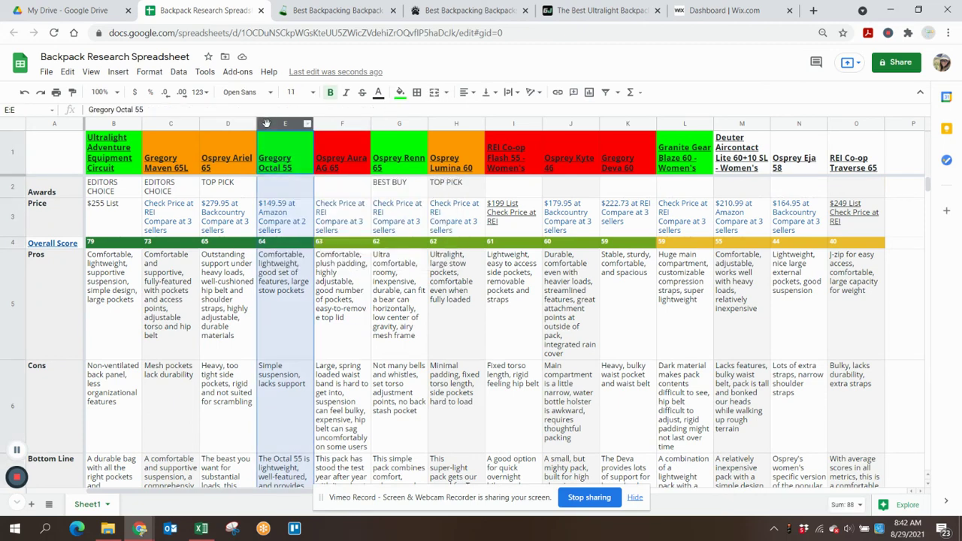
{"action": "left_click_drag", "start_coordinate": [266, 123], "coordinate": [151, 122]}
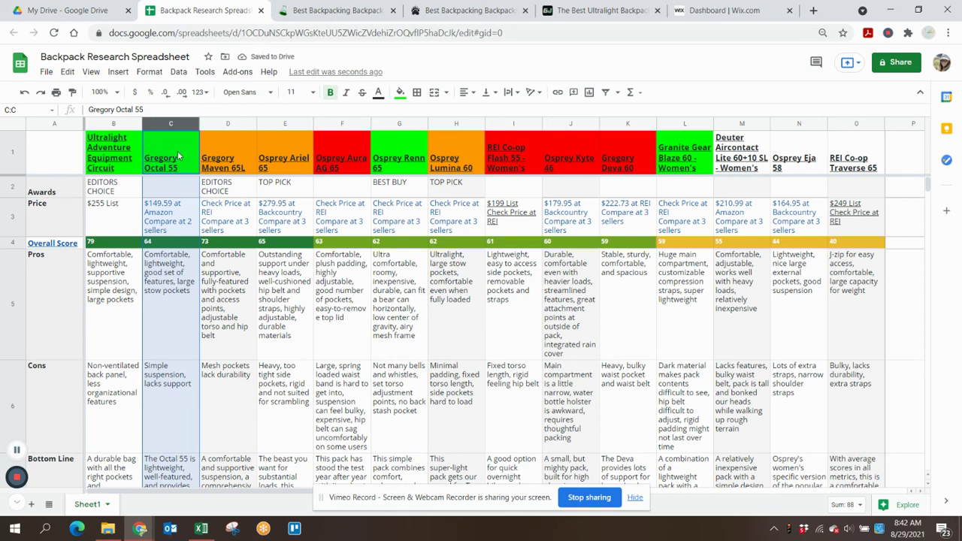
{"action": "left_click", "coordinate": [391, 124]}
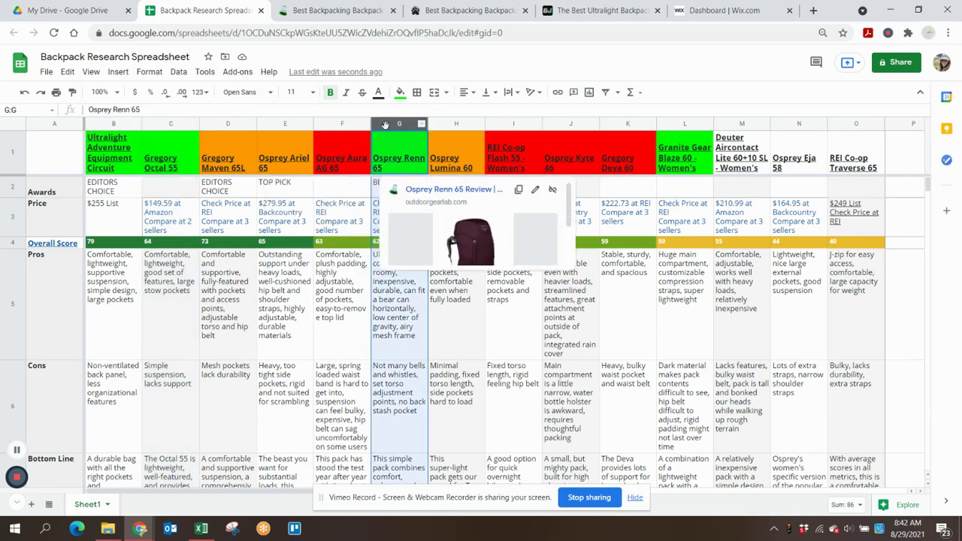
{"action": "left_click_drag", "start_coordinate": [384, 124], "coordinate": [214, 126]}
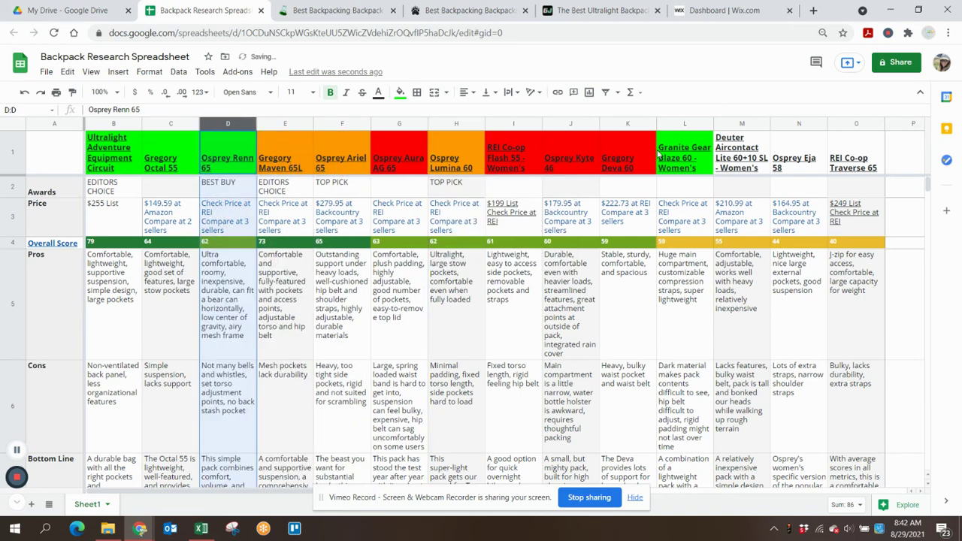
Move the Granite Gear Blaze 60 column to column E and the Osprey Lumina 60 column to column H, ahead of Osprey Aura AG 65.
{"action": "left_click", "coordinate": [669, 125]}
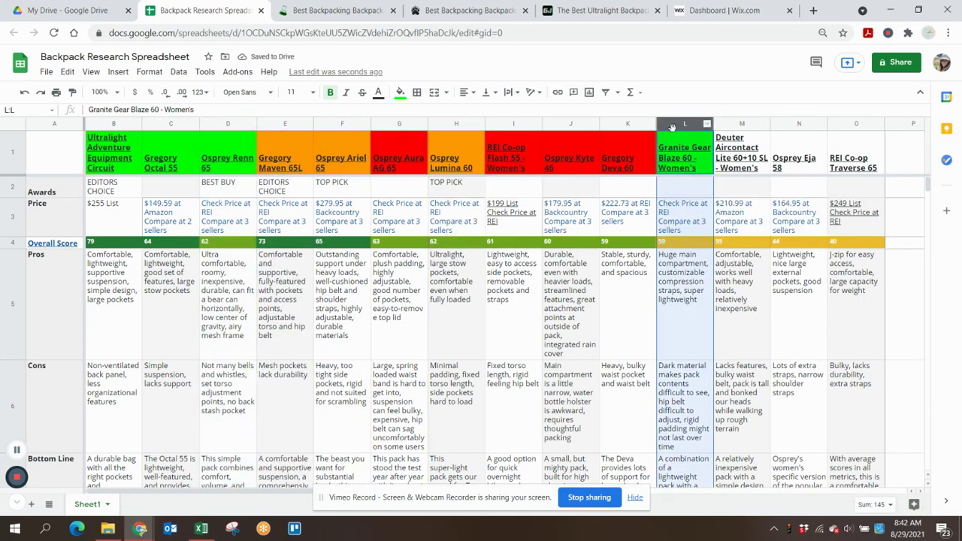
{"action": "left_click_drag", "start_coordinate": [669, 126], "coordinate": [274, 126]}
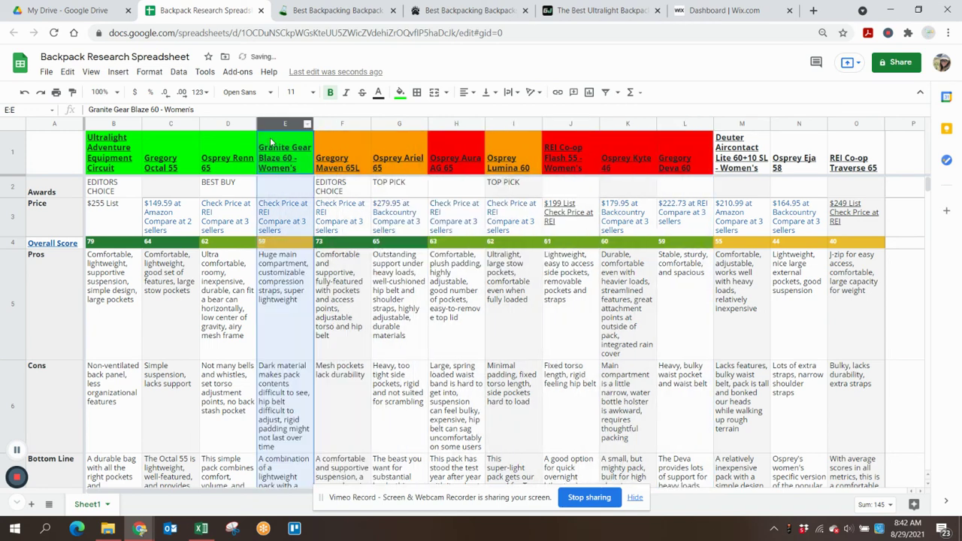
{"action": "left_click", "coordinate": [511, 124]}
{"action": "left_click_drag", "start_coordinate": [499, 124], "coordinate": [445, 130]}
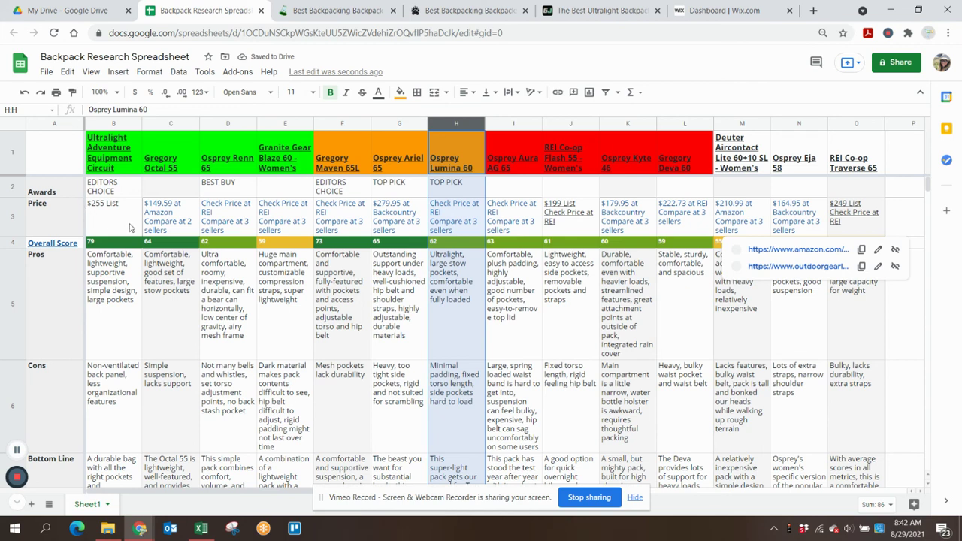
{"action": "mouse_move", "coordinate": [267, 145]}
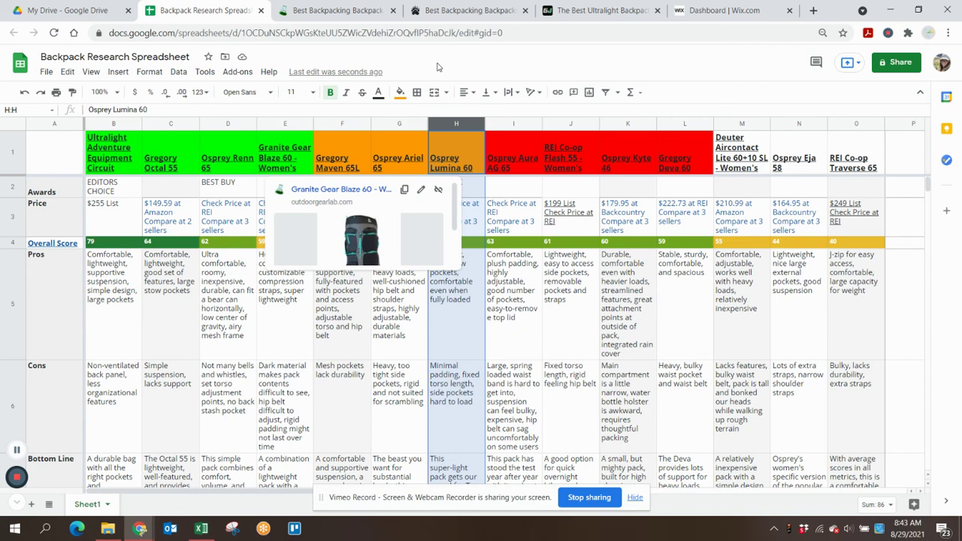
{"action": "mouse_move", "coordinate": [218, 171]}
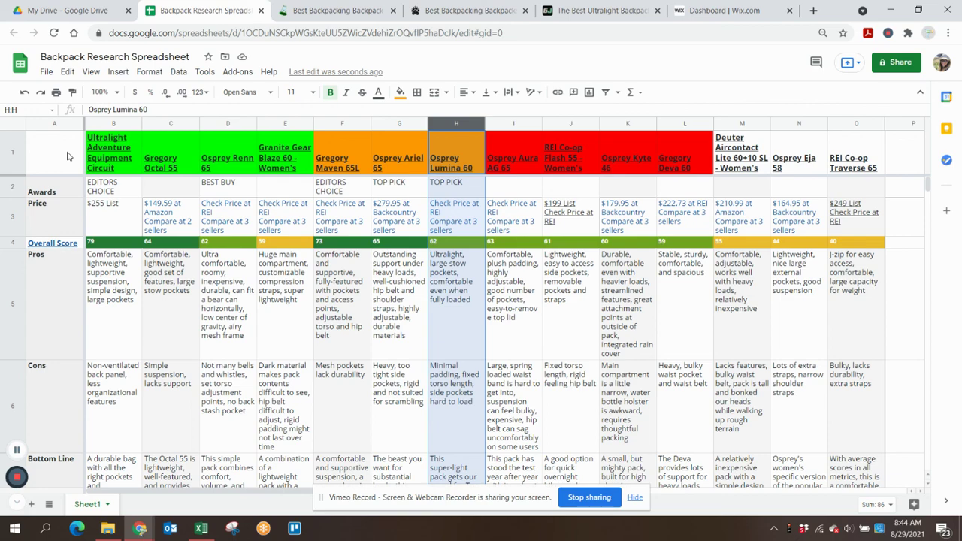
{"action": "scroll", "coordinate": [235, 375], "scroll_direction": "down", "scroll_amount": 6}
{"action": "scroll", "coordinate": [235, 376], "scroll_direction": "down", "scroll_amount": 5}
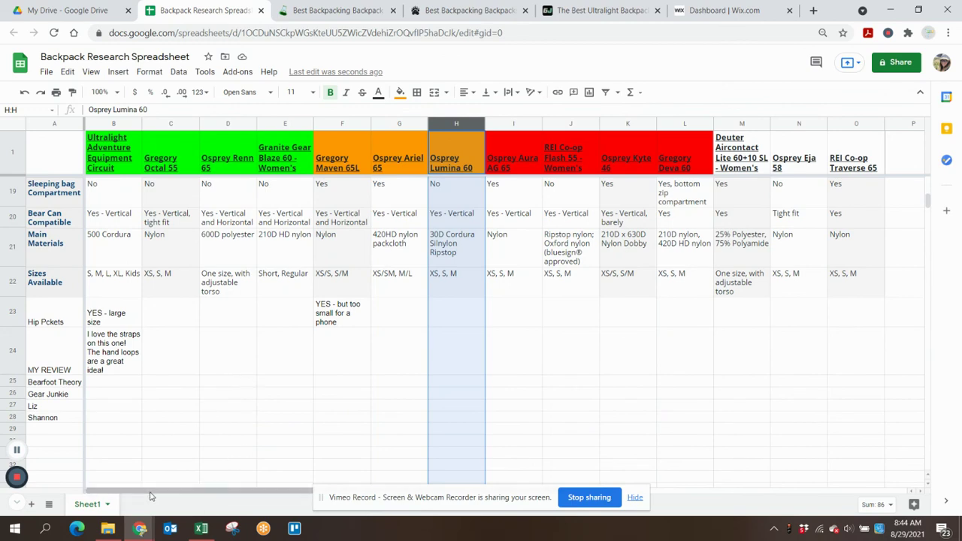
{"action": "scroll", "coordinate": [180, 424], "scroll_direction": "up", "scroll_amount": 5}
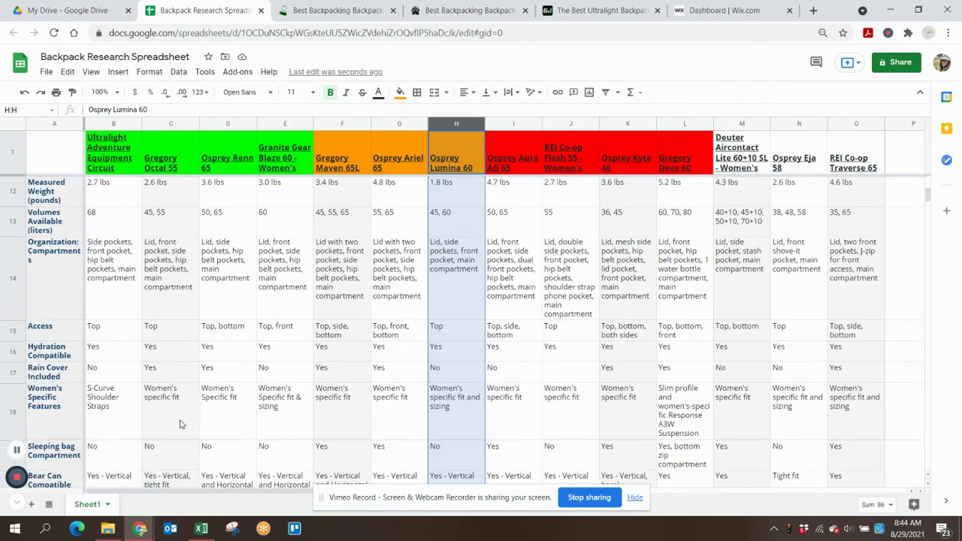
{"action": "scroll", "coordinate": [180, 425], "scroll_direction": "up", "scroll_amount": 5}
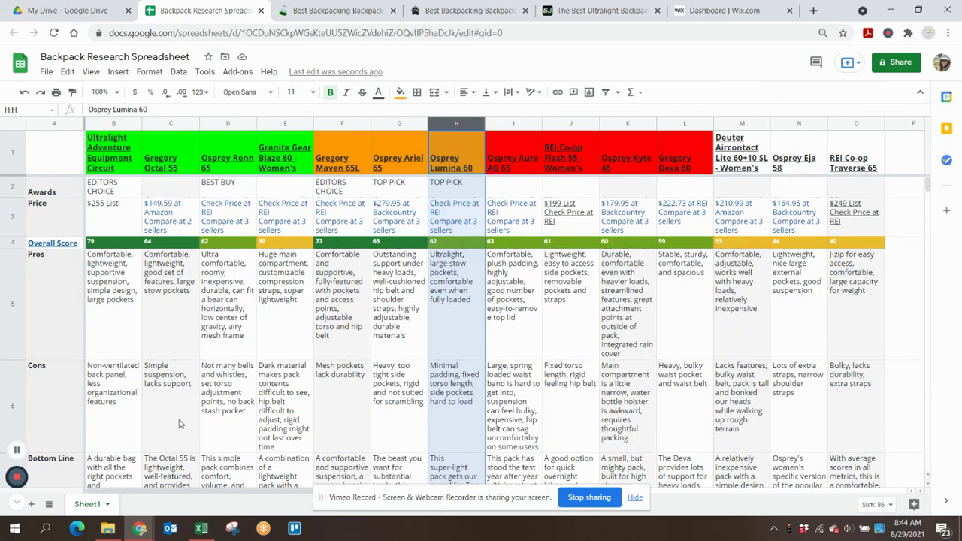